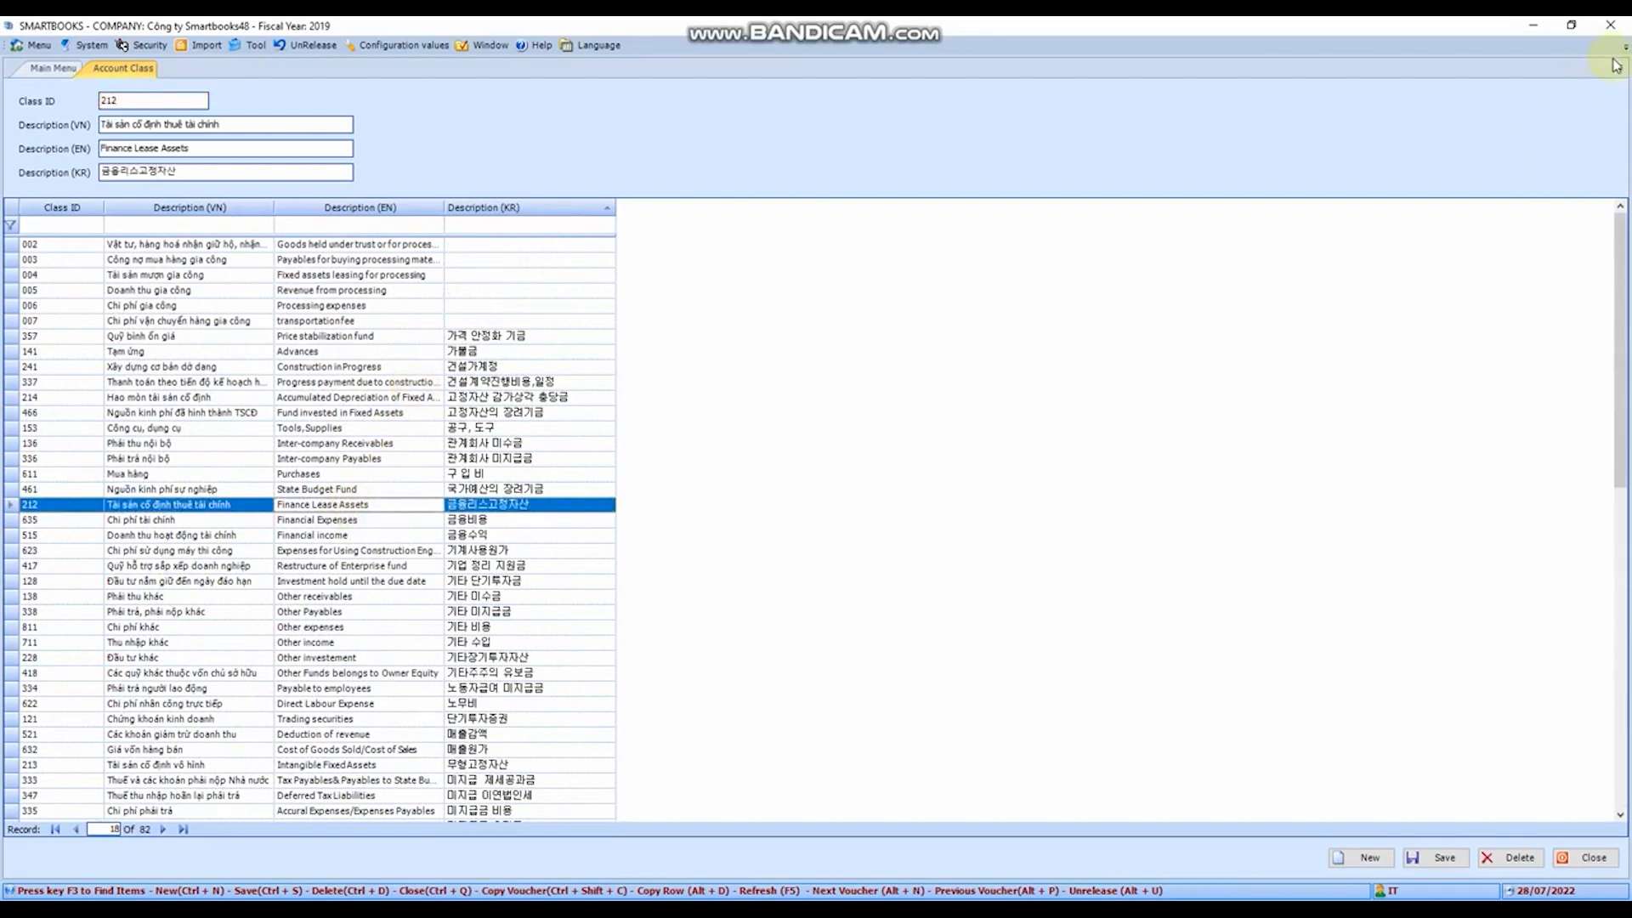
- Select account class 214, close the Account Class list and open the Chart of Account
{"action": "left_click", "coordinate": [468, 396]}
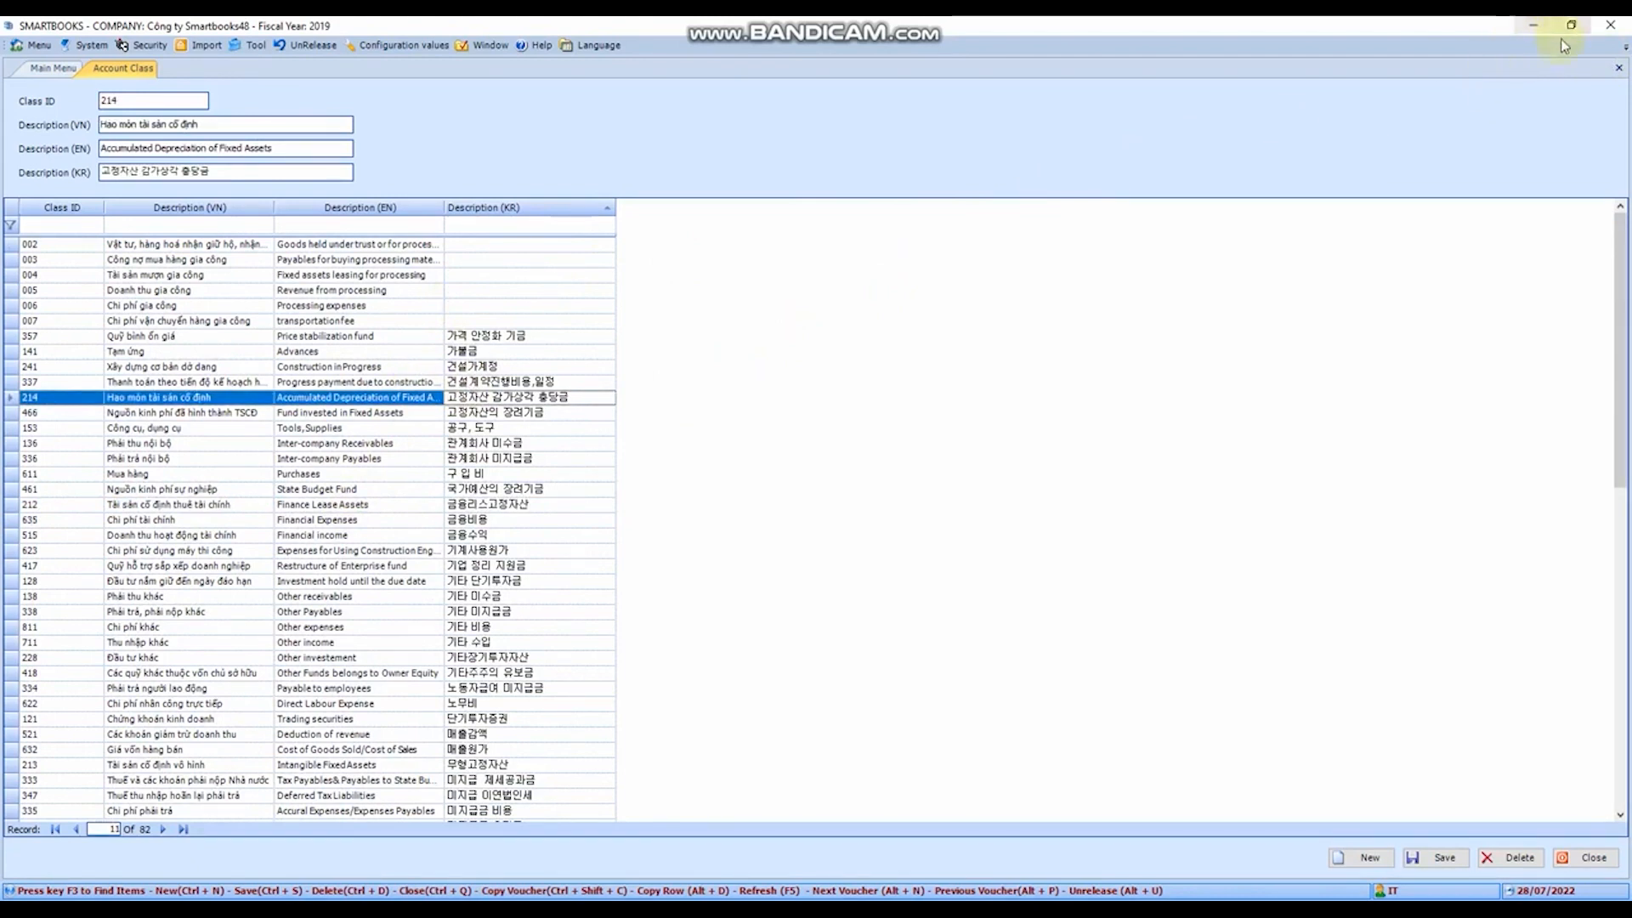
{"action": "left_click", "coordinate": [1618, 68]}
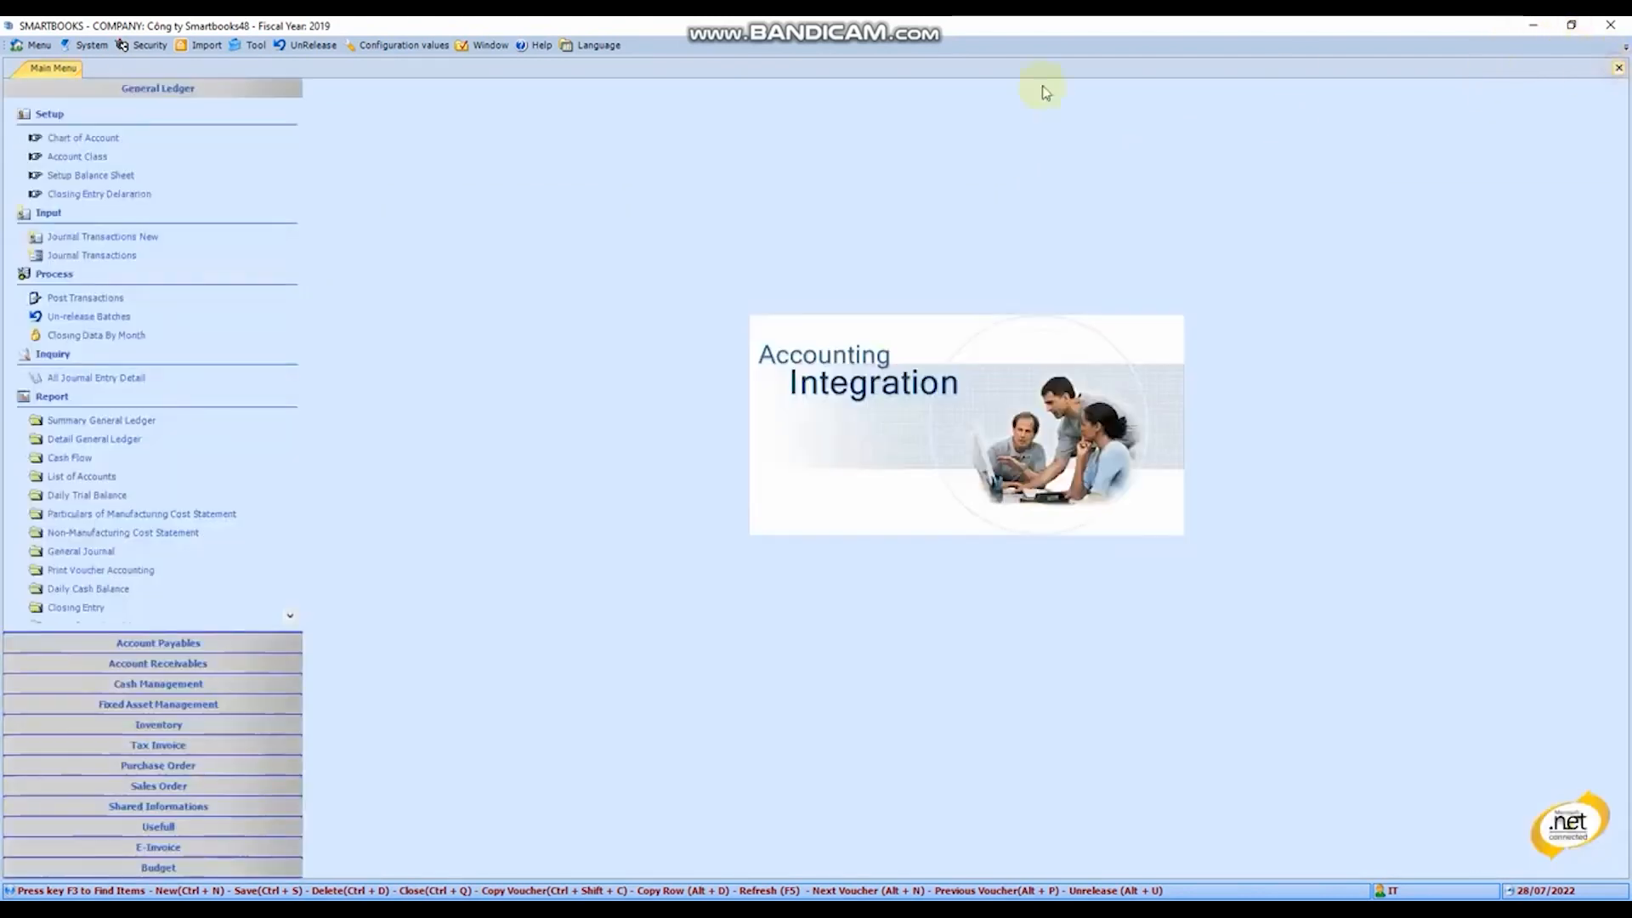
{"action": "left_click", "coordinate": [92, 140]}
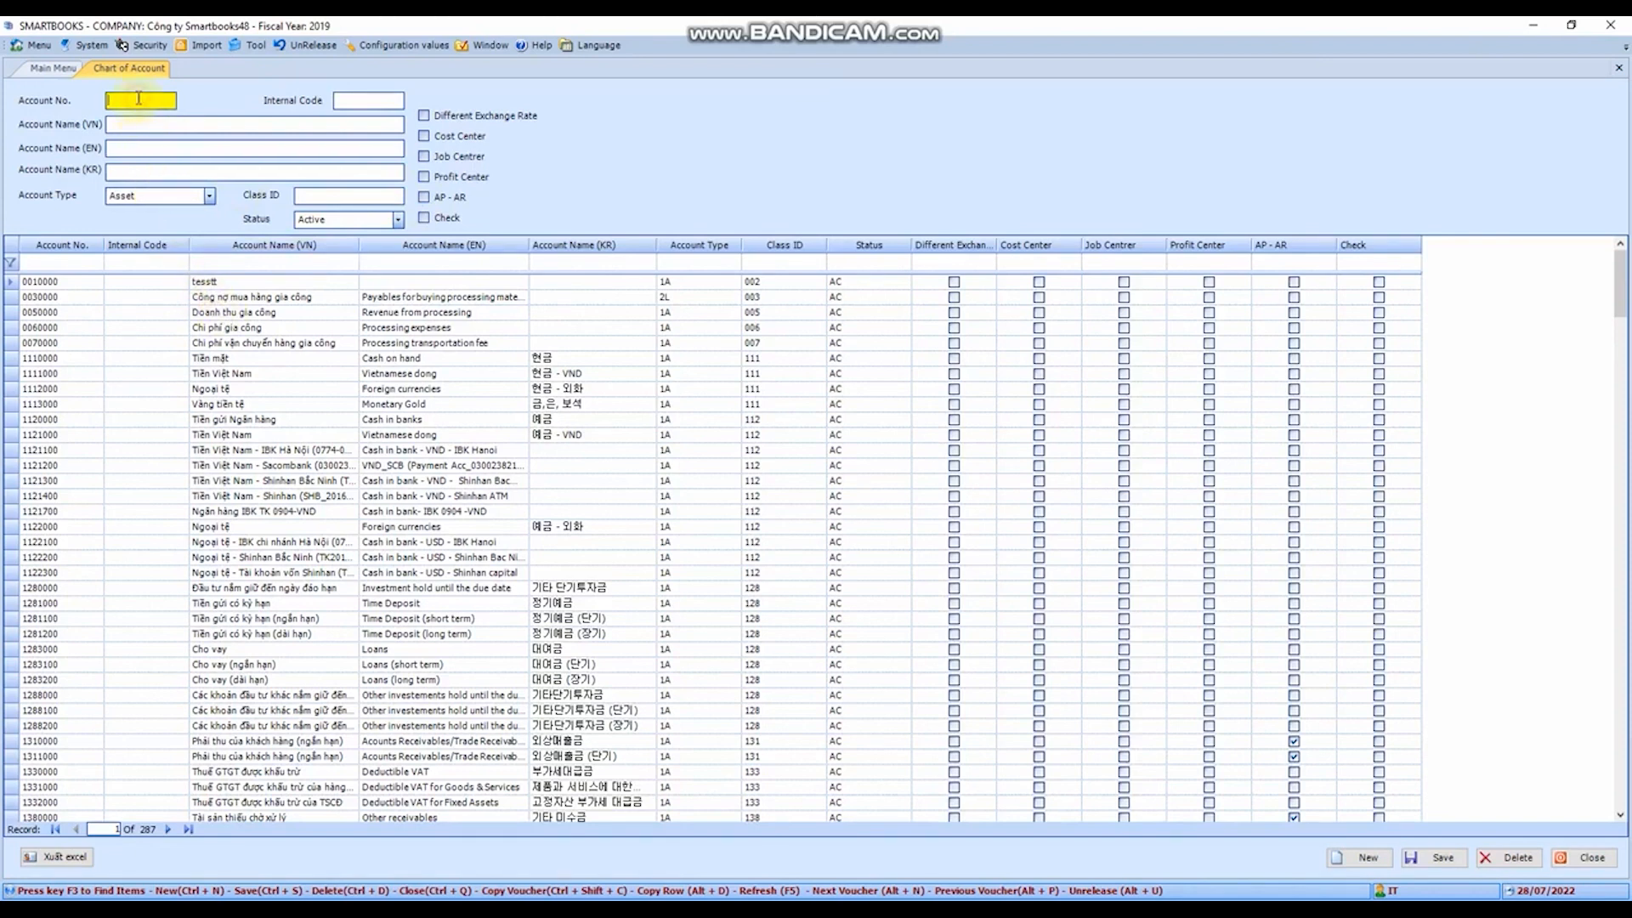
- Enter a new ledger account with code 1121800 and the Vietnamese name "Tien VNĐ"
{"action": "type", "text": "1121800"}
{"action": "key", "text": "Tab"}
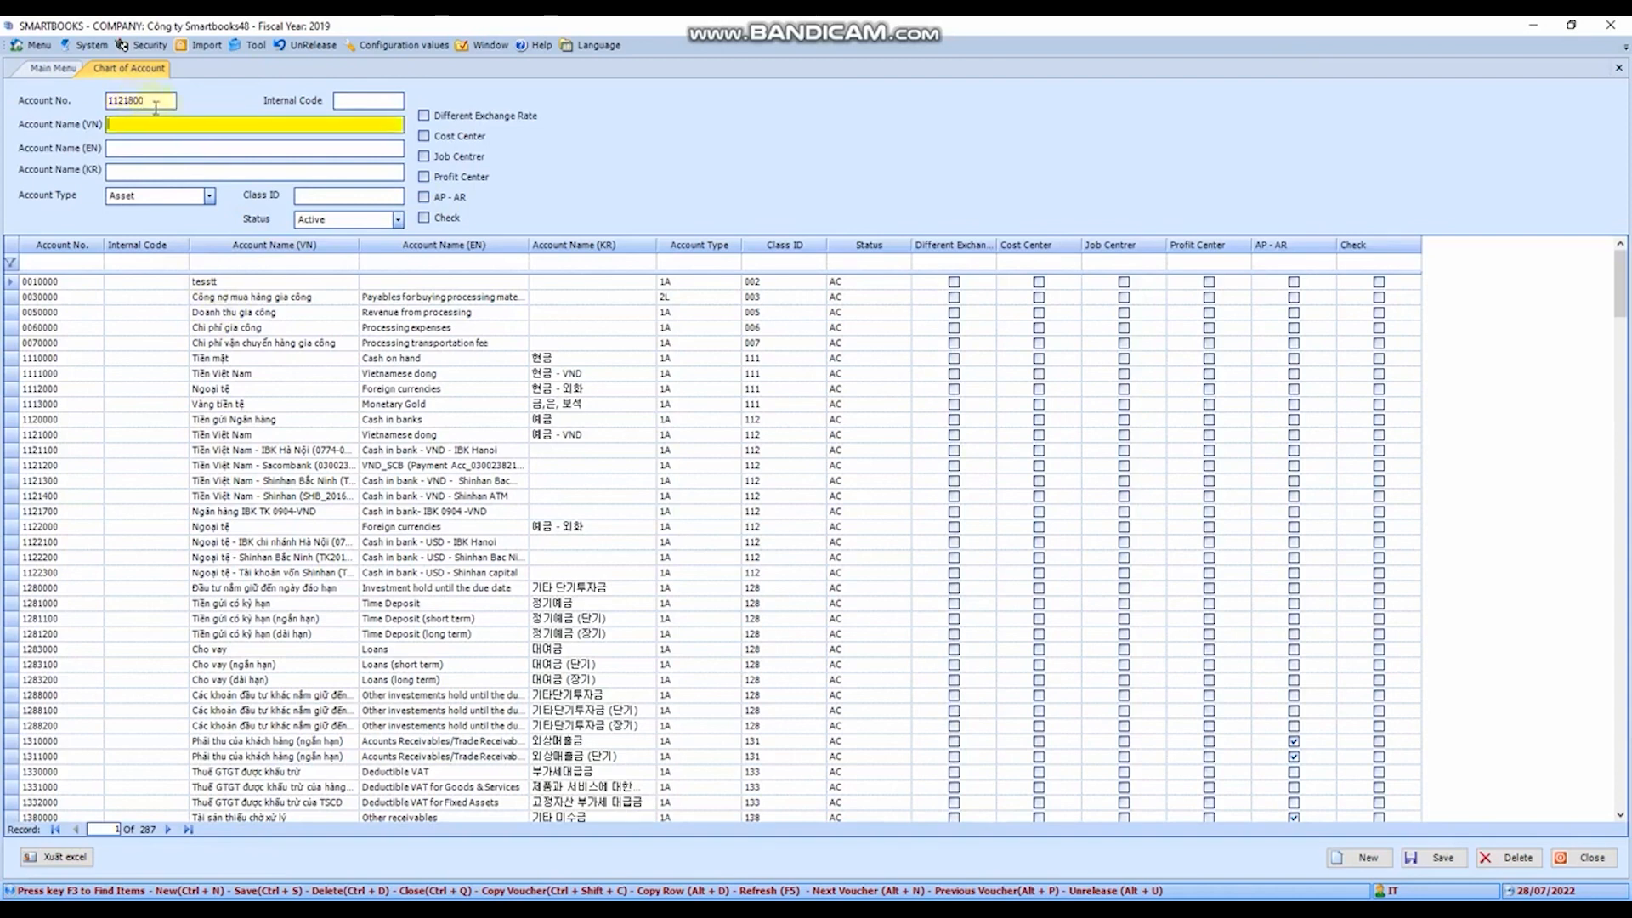
{"action": "type", "text": "Tien"}
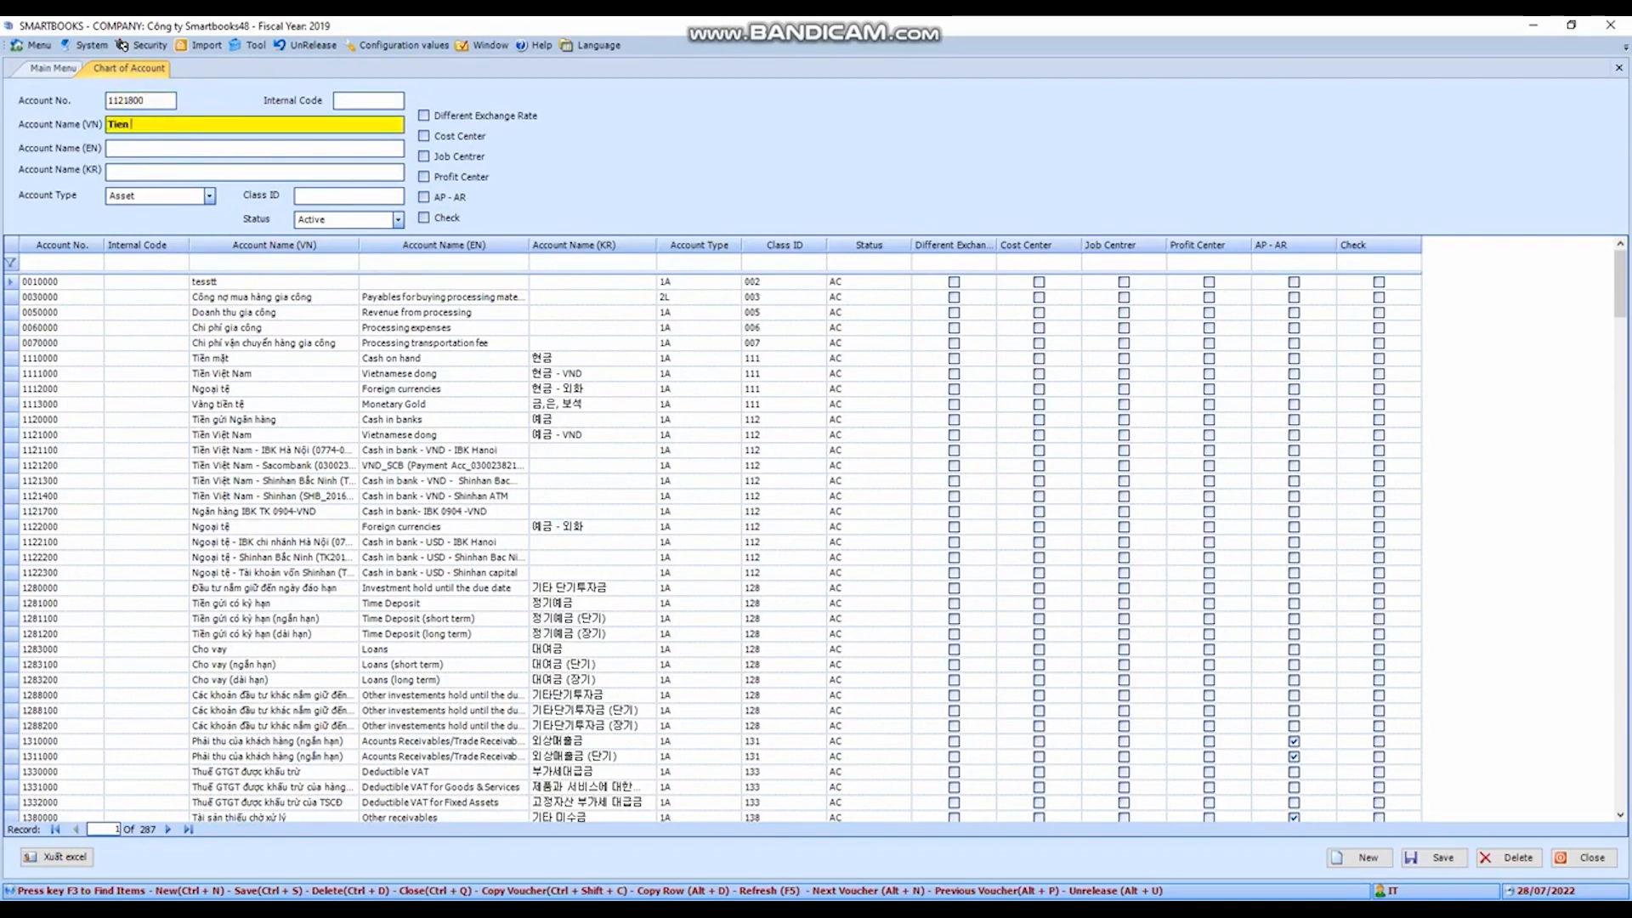
{"action": "type", "text": " VNĐ"}
{"action": "key", "text": "Tab"}
{"action": "key", "text": "Tab"}
- Set the new account's type to Asset and leave its internal code empty
{"action": "left_click", "coordinate": [209, 196]}
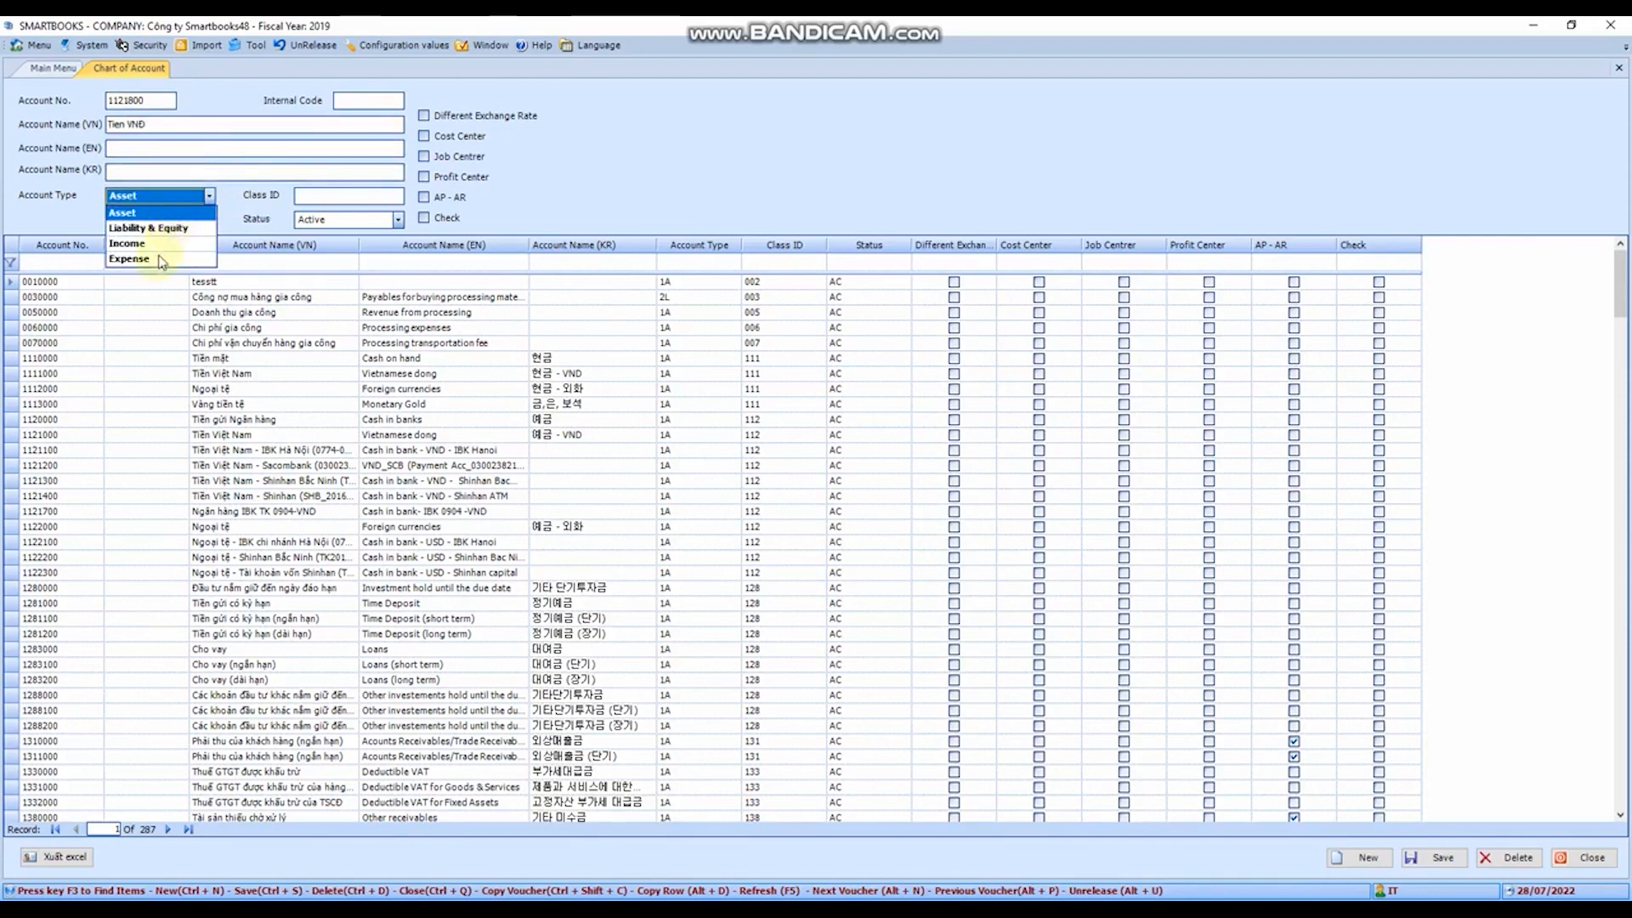
{"action": "left_click", "coordinate": [179, 230]}
{"action": "left_click", "coordinate": [323, 202]}
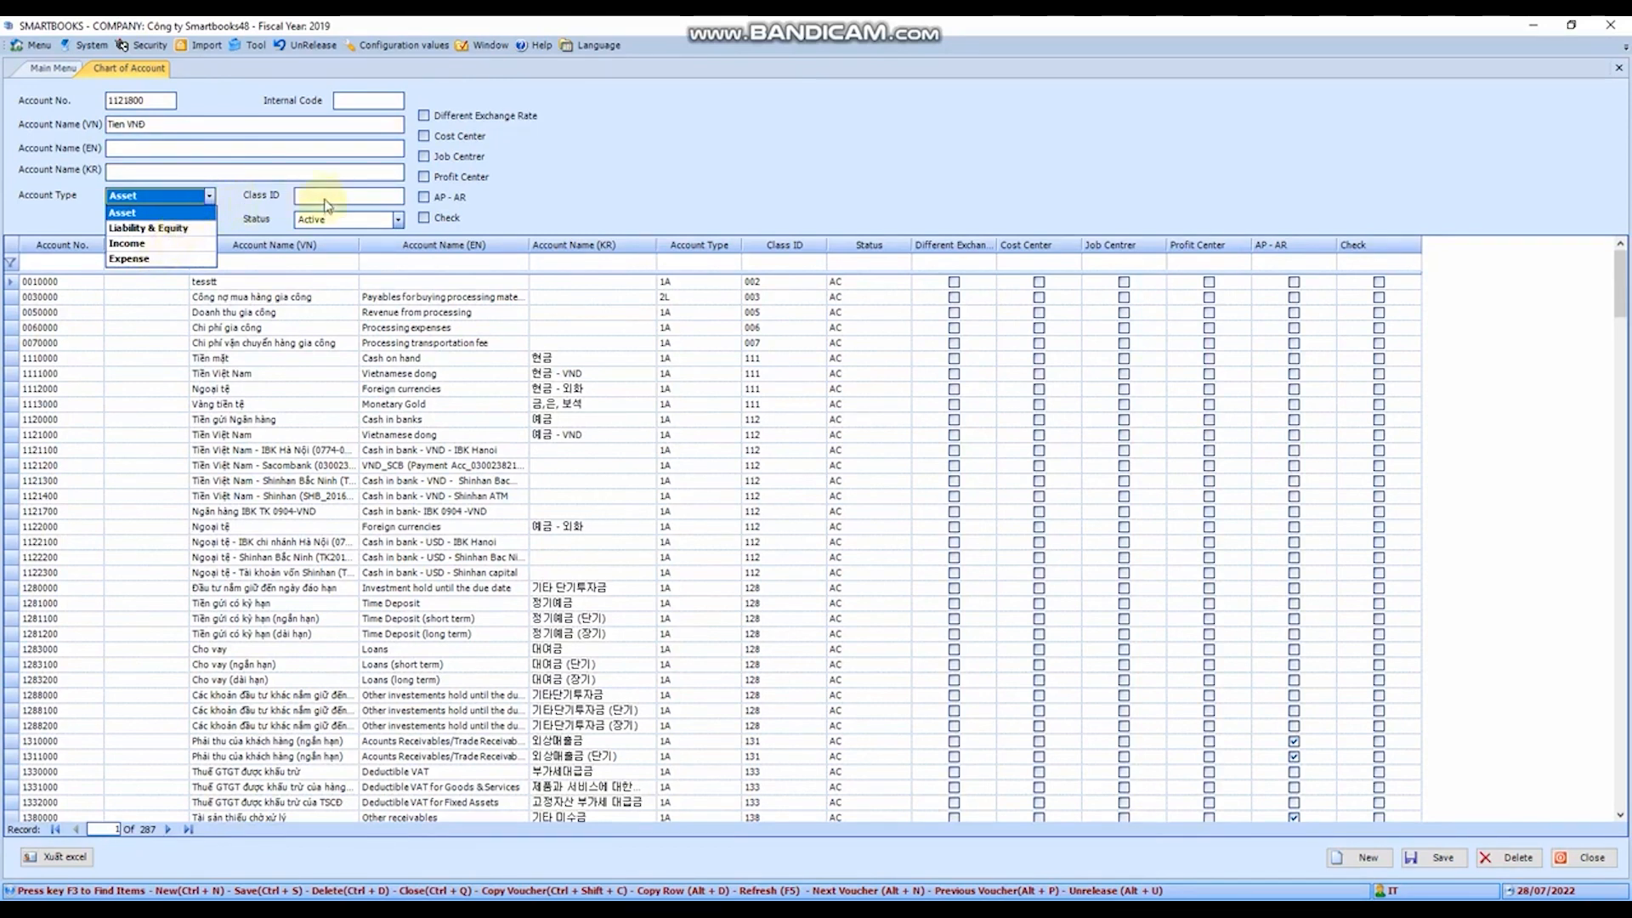
{"action": "left_click", "coordinate": [176, 199]}
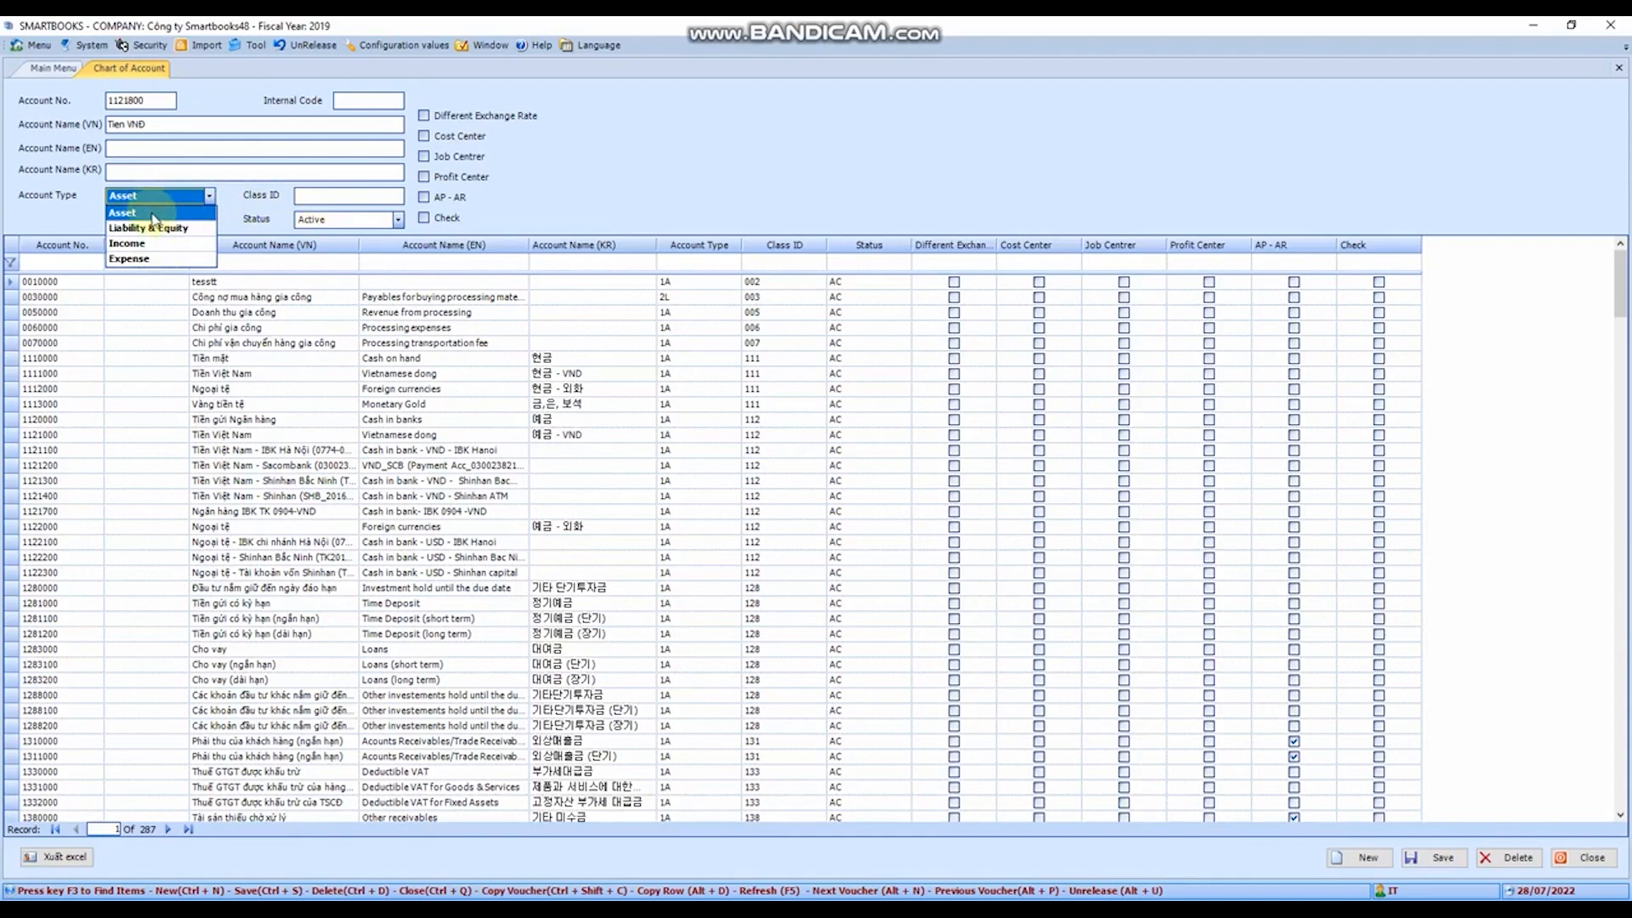
{"action": "left_click", "coordinate": [153, 217]}
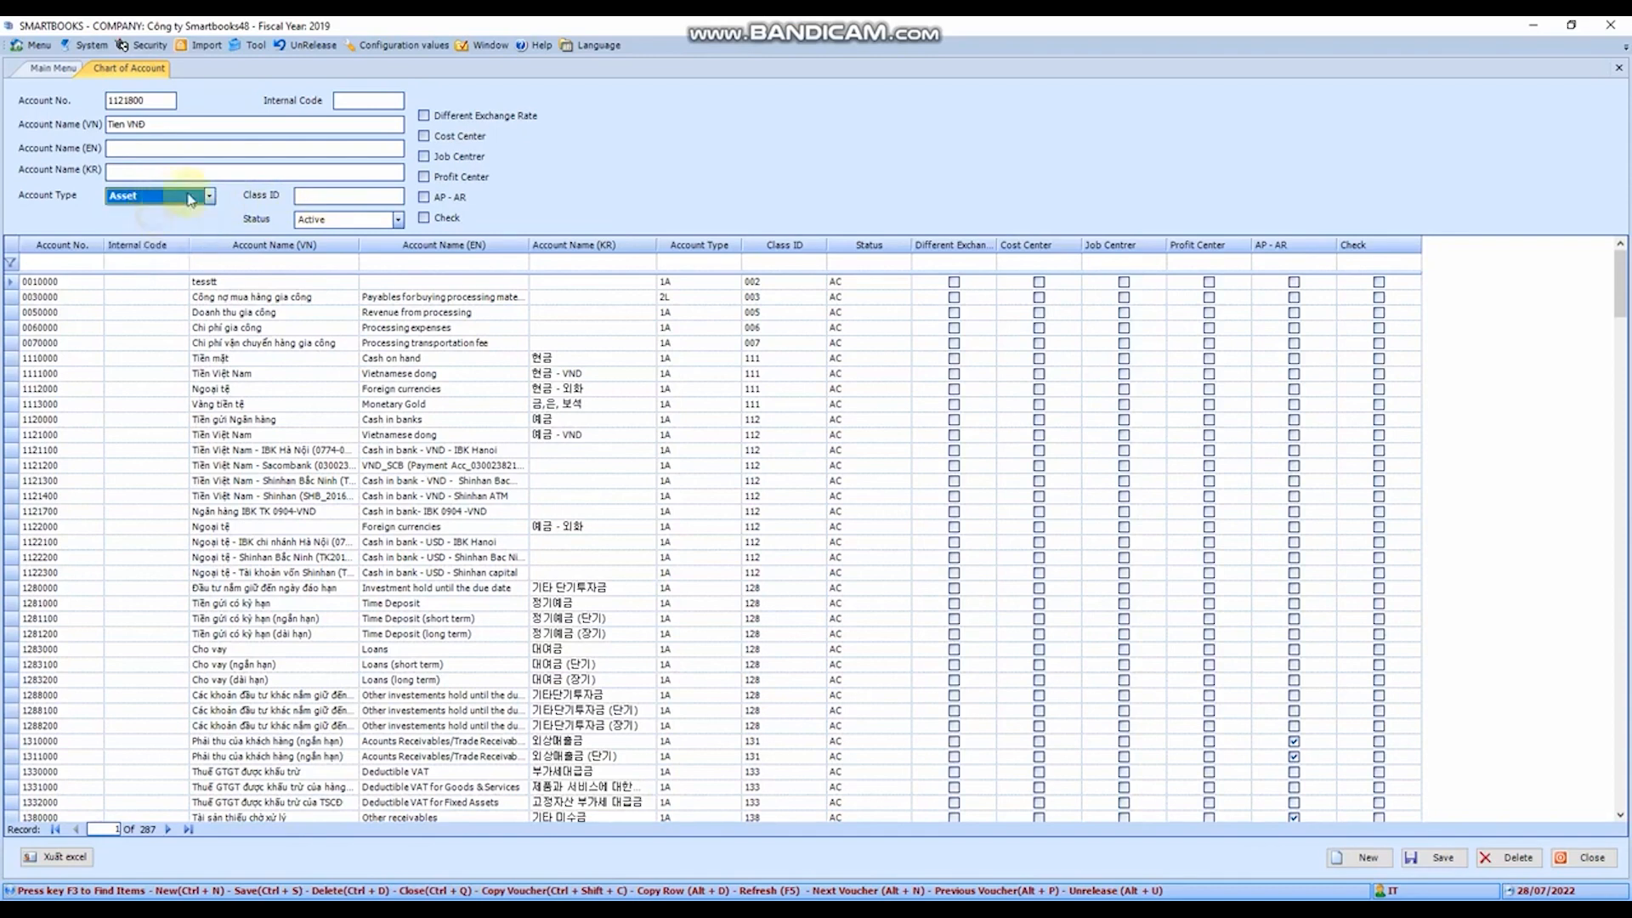
{"action": "left_click", "coordinate": [365, 102]}
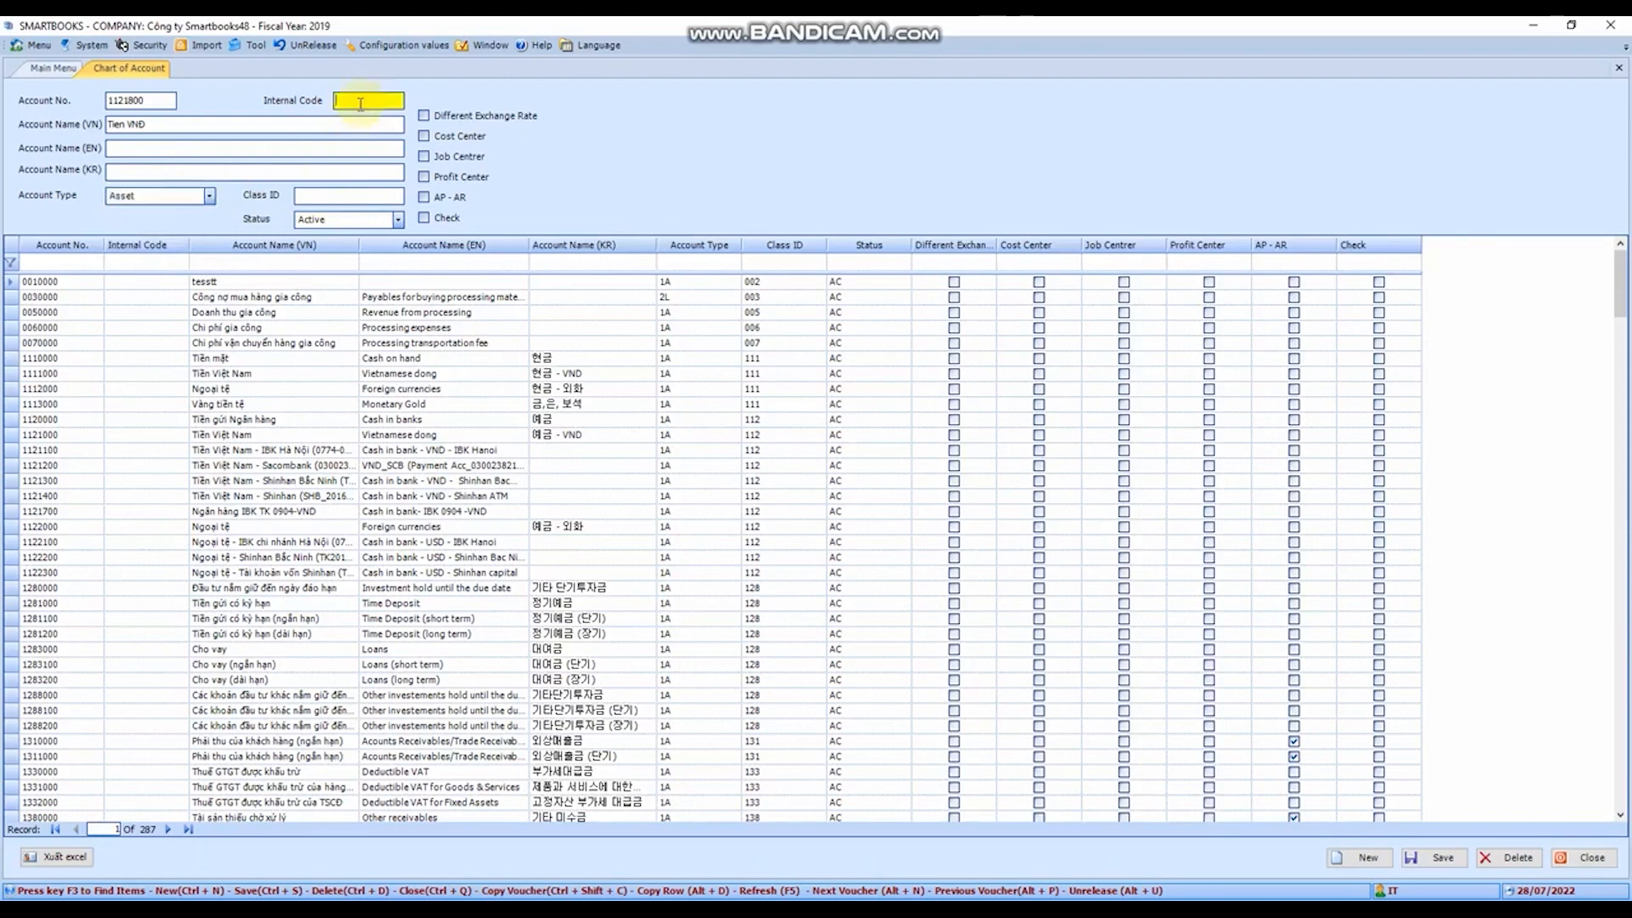
- Look up and assign Class ID 112, keep the status Active, and save the new account
{"action": "left_click", "coordinate": [323, 200]}
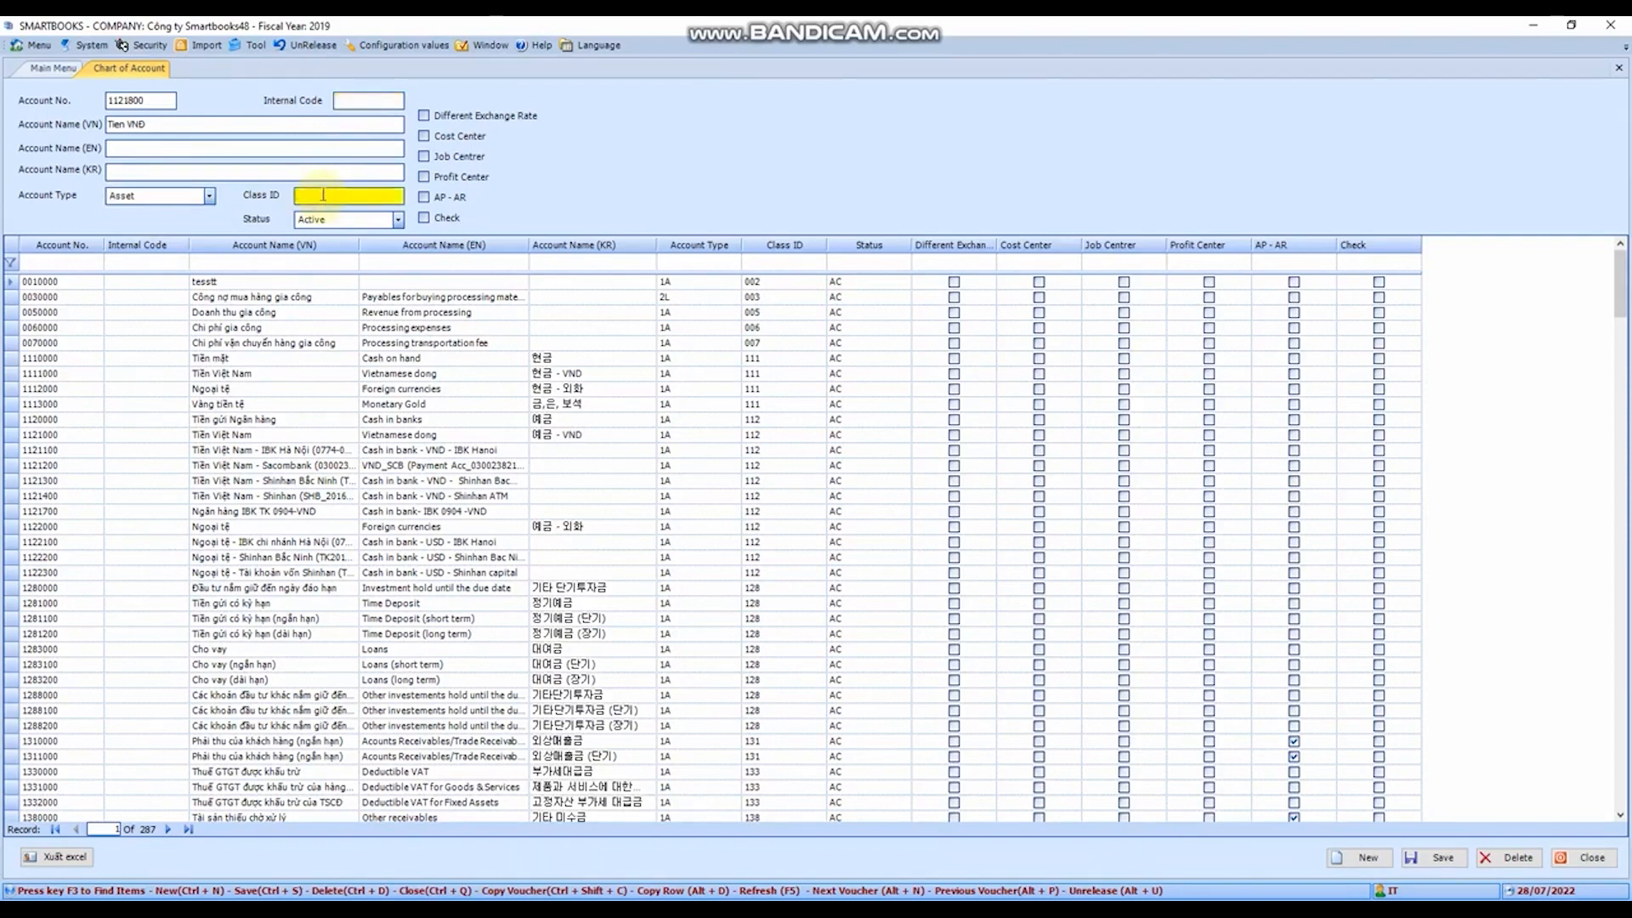
{"action": "key", "text": "F3"}
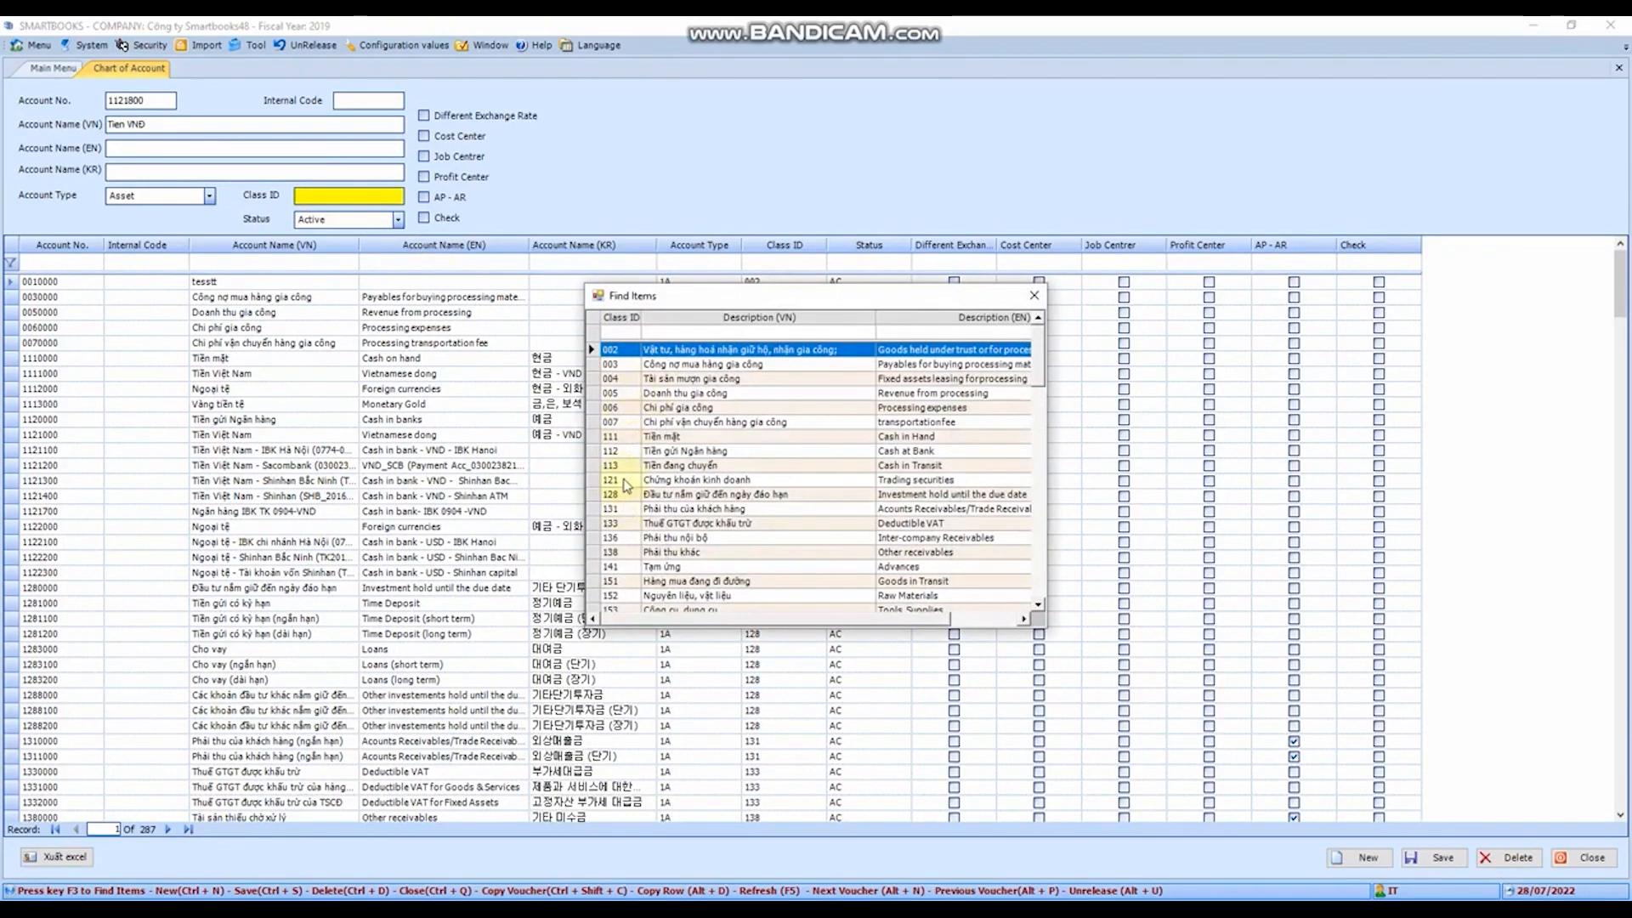
{"action": "left_click", "coordinate": [618, 453]}
{"action": "double_click", "coordinate": [619, 457]}
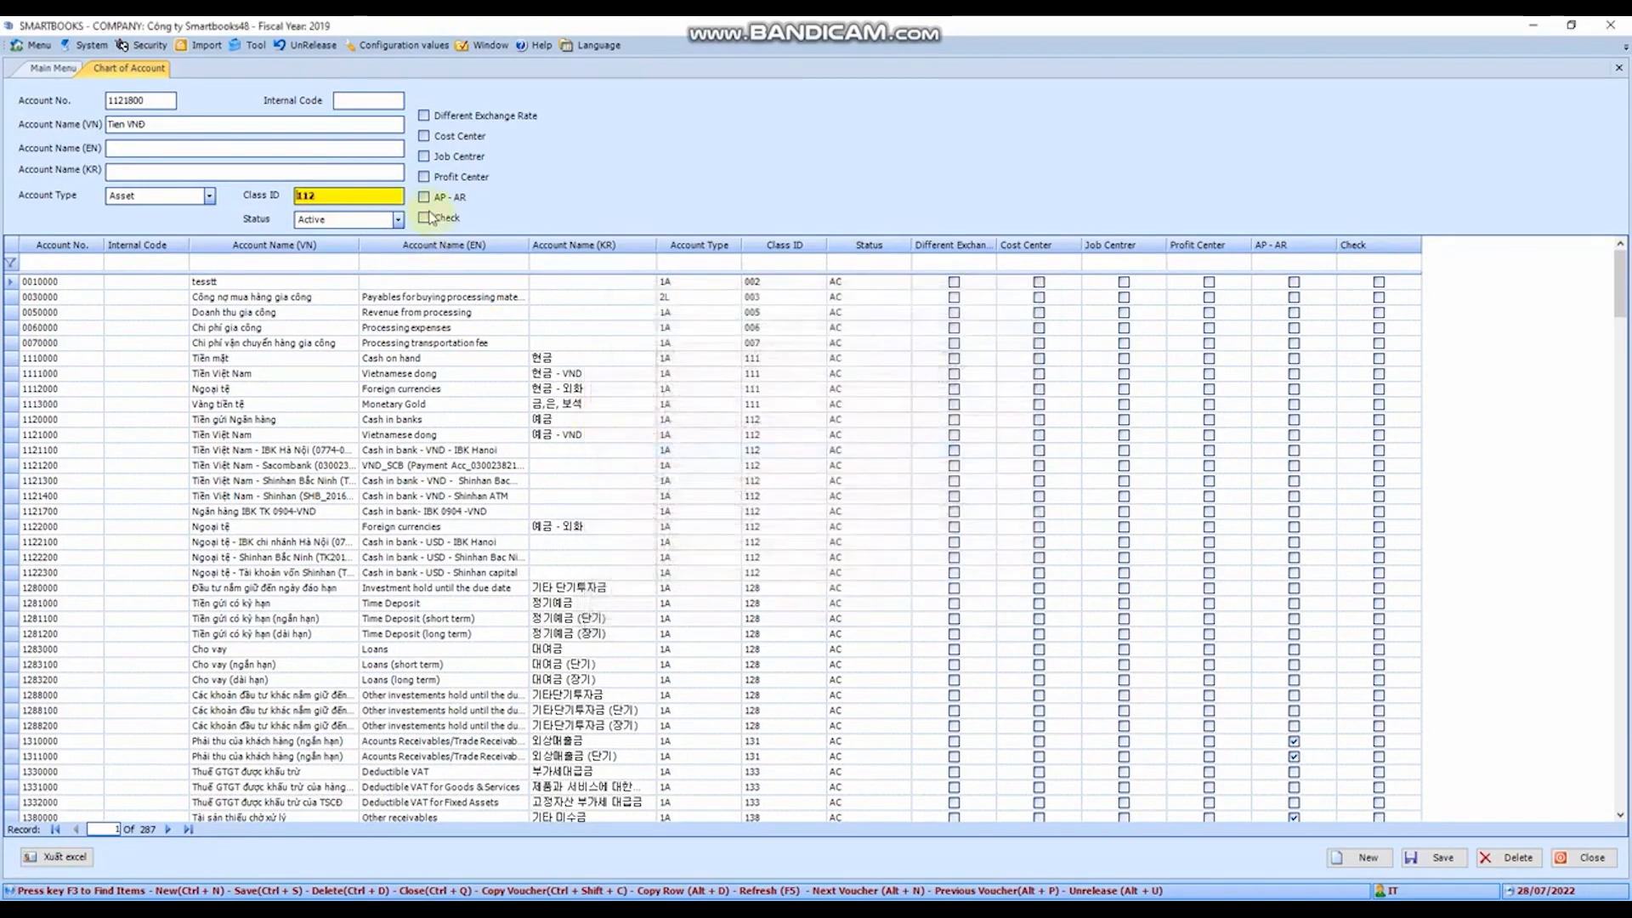
{"action": "left_click", "coordinate": [375, 220]}
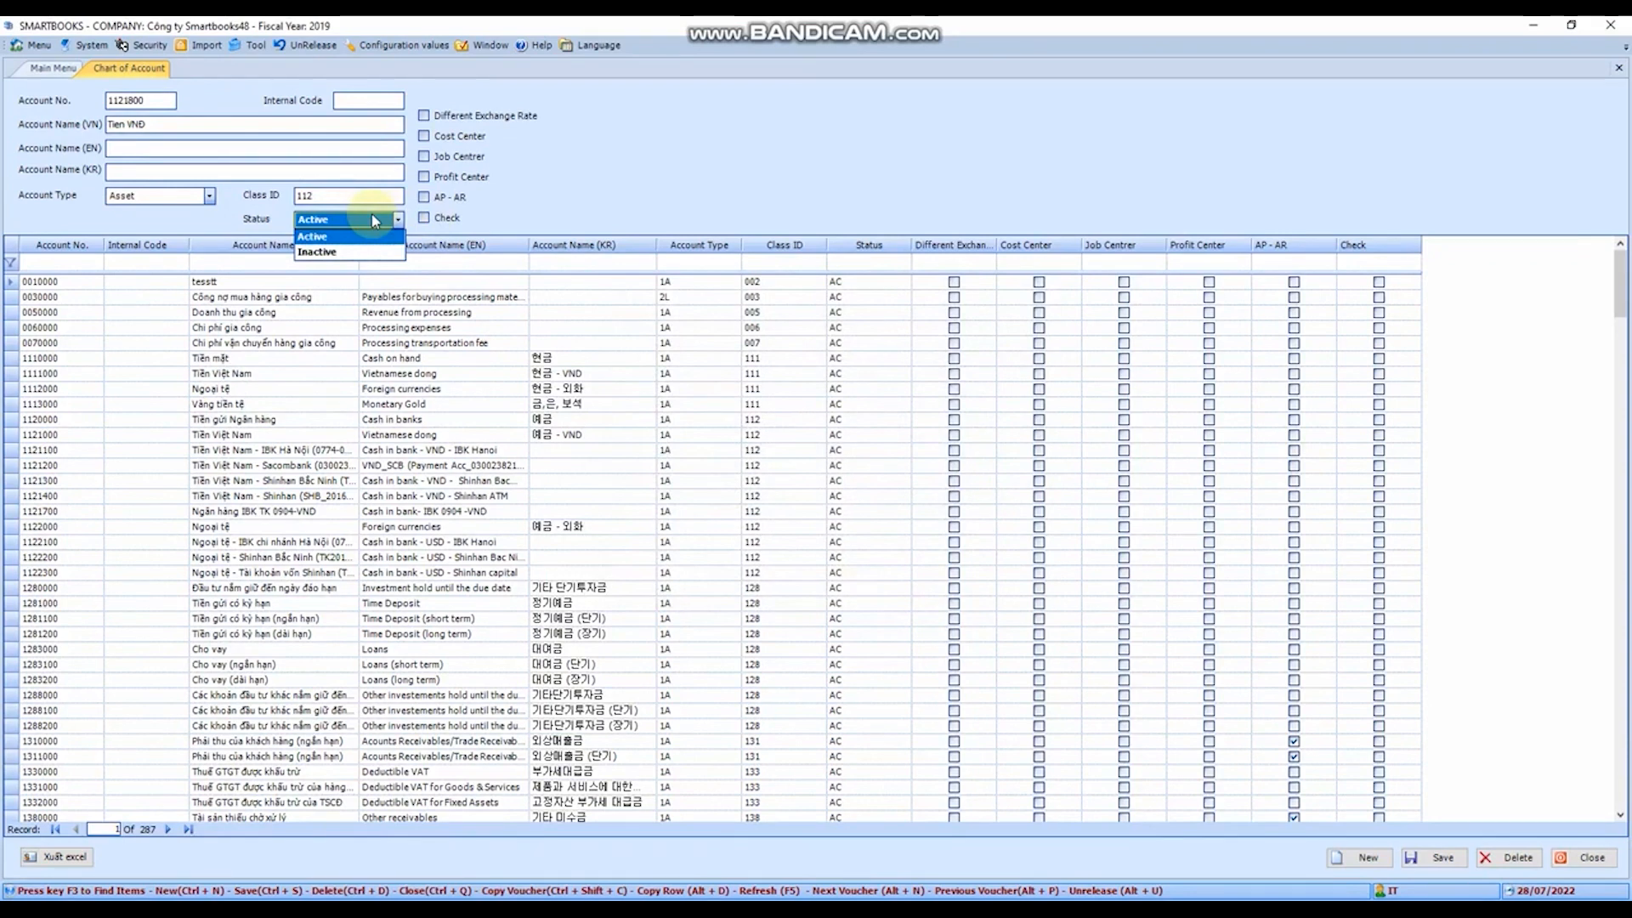
{"action": "left_click", "coordinate": [1437, 860]}
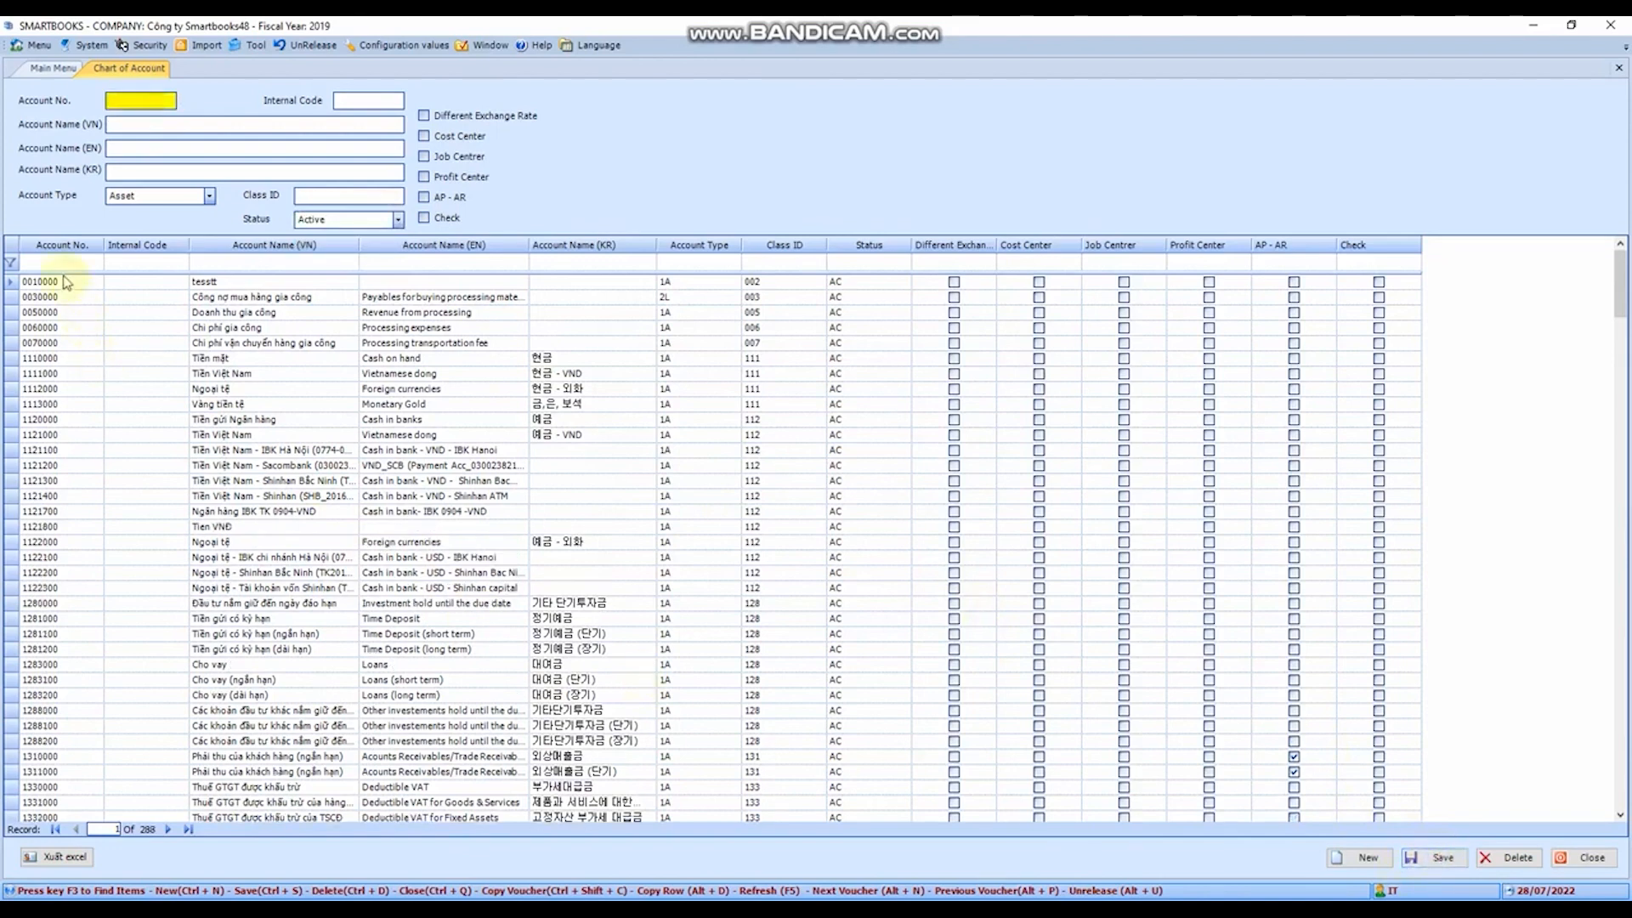
- Review the saved account 1121800 in the account list, and close the Chart of Account
{"action": "left_click", "coordinate": [75, 559]}
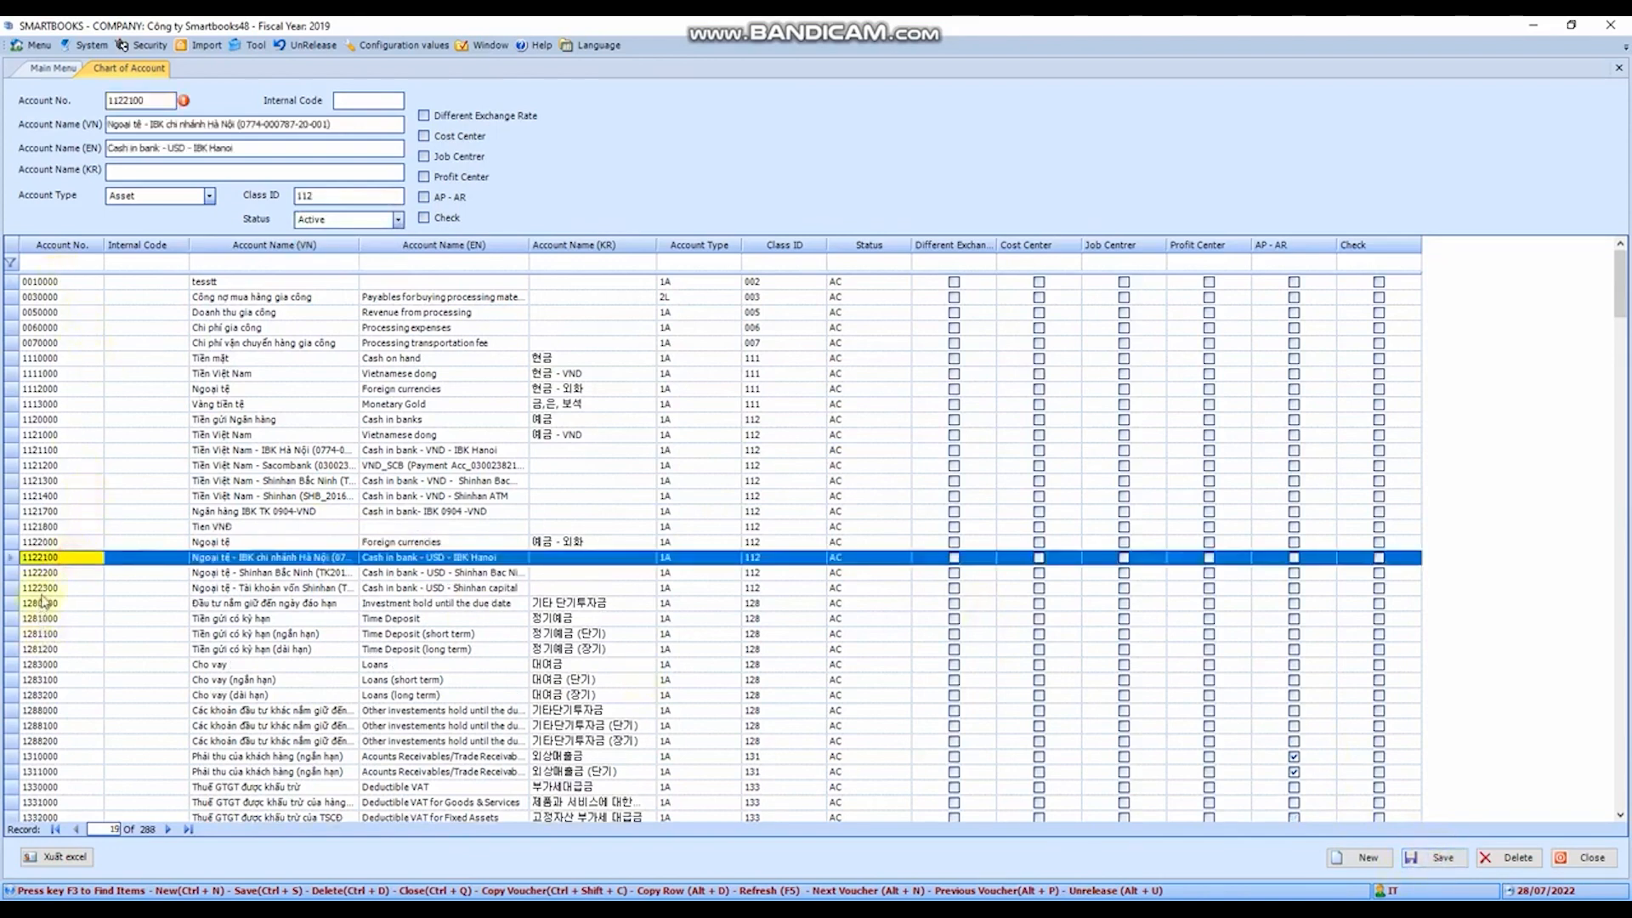
{"action": "left_click", "coordinate": [51, 527]}
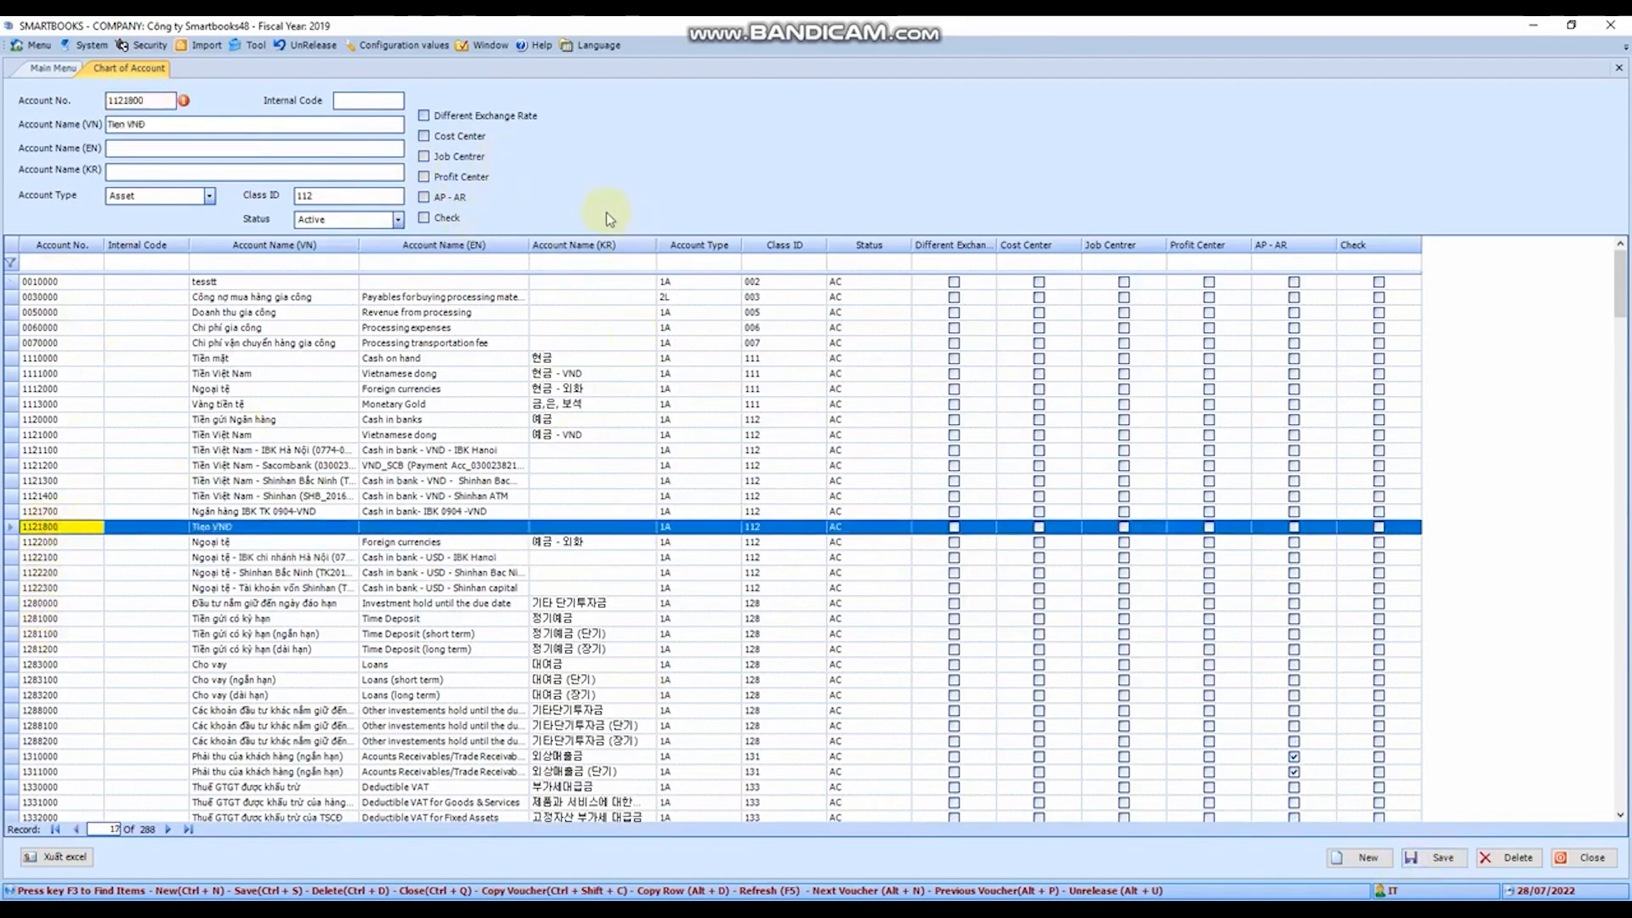
{"action": "left_click", "coordinate": [160, 99]}
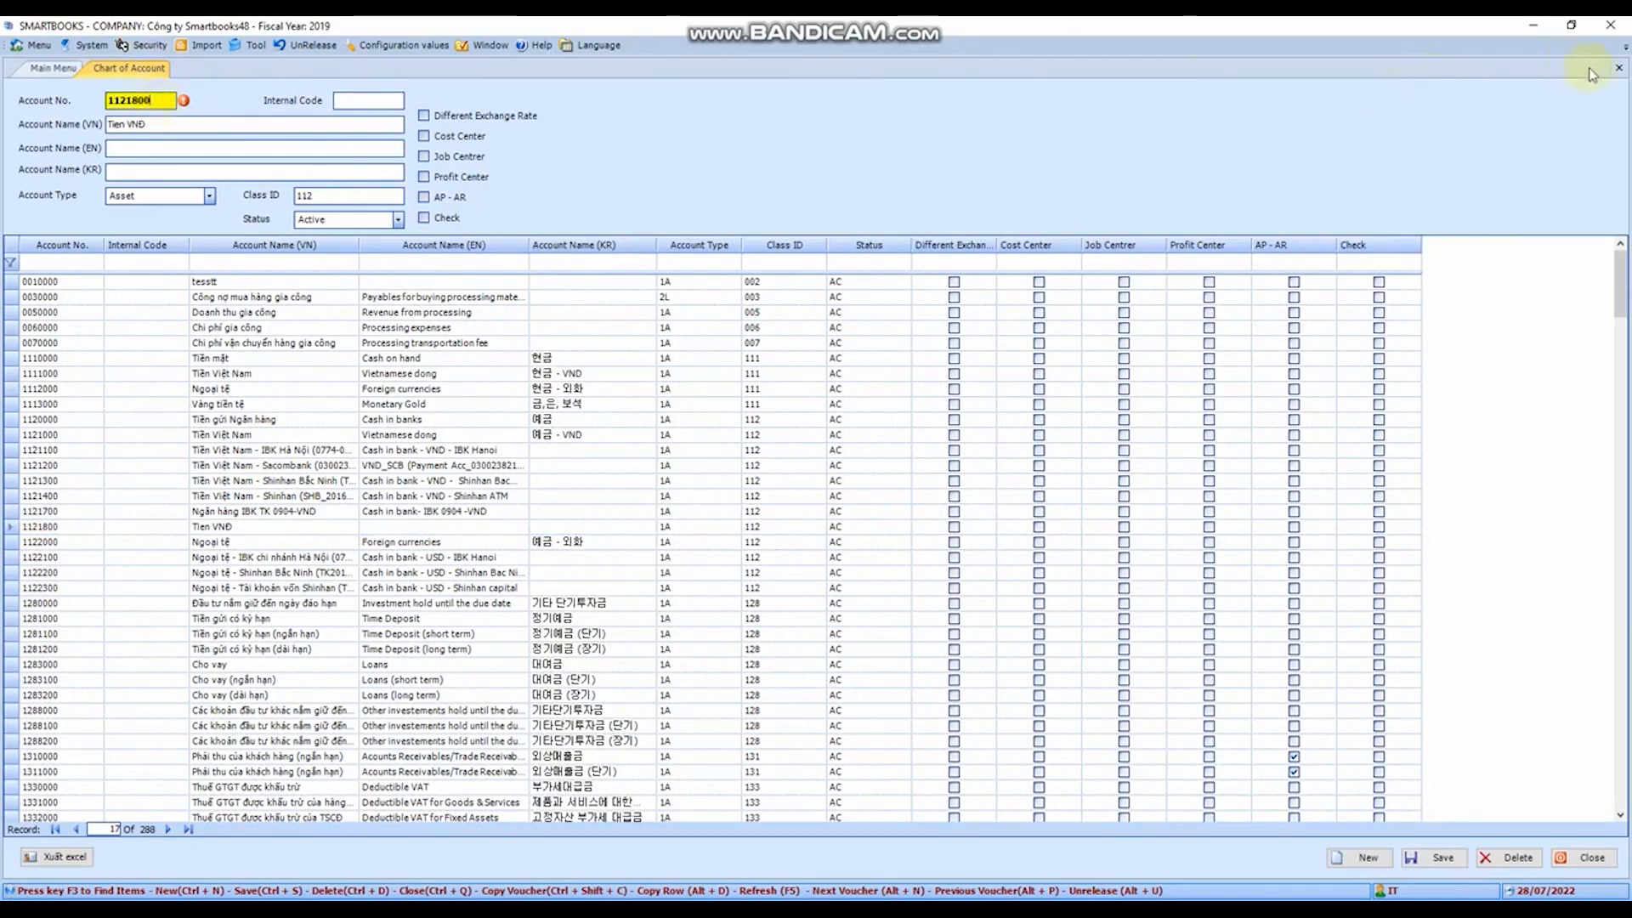
{"action": "left_click", "coordinate": [1620, 67]}
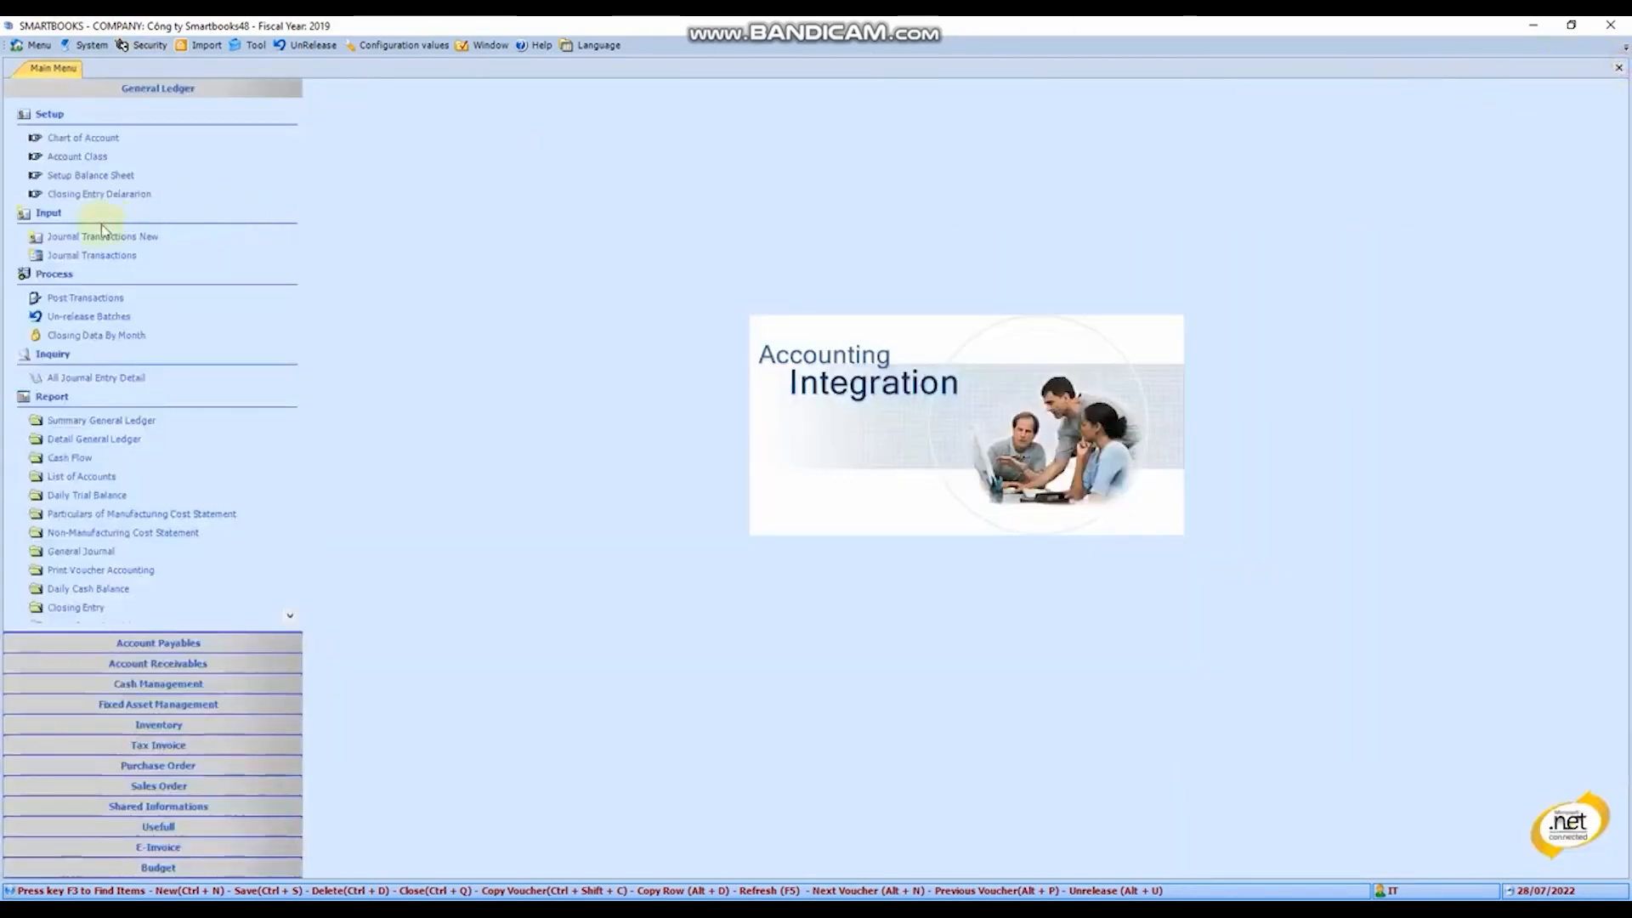
- Look through the balance sheet setup and the closing entry declaration, closing each one
{"action": "left_click", "coordinate": [113, 178]}
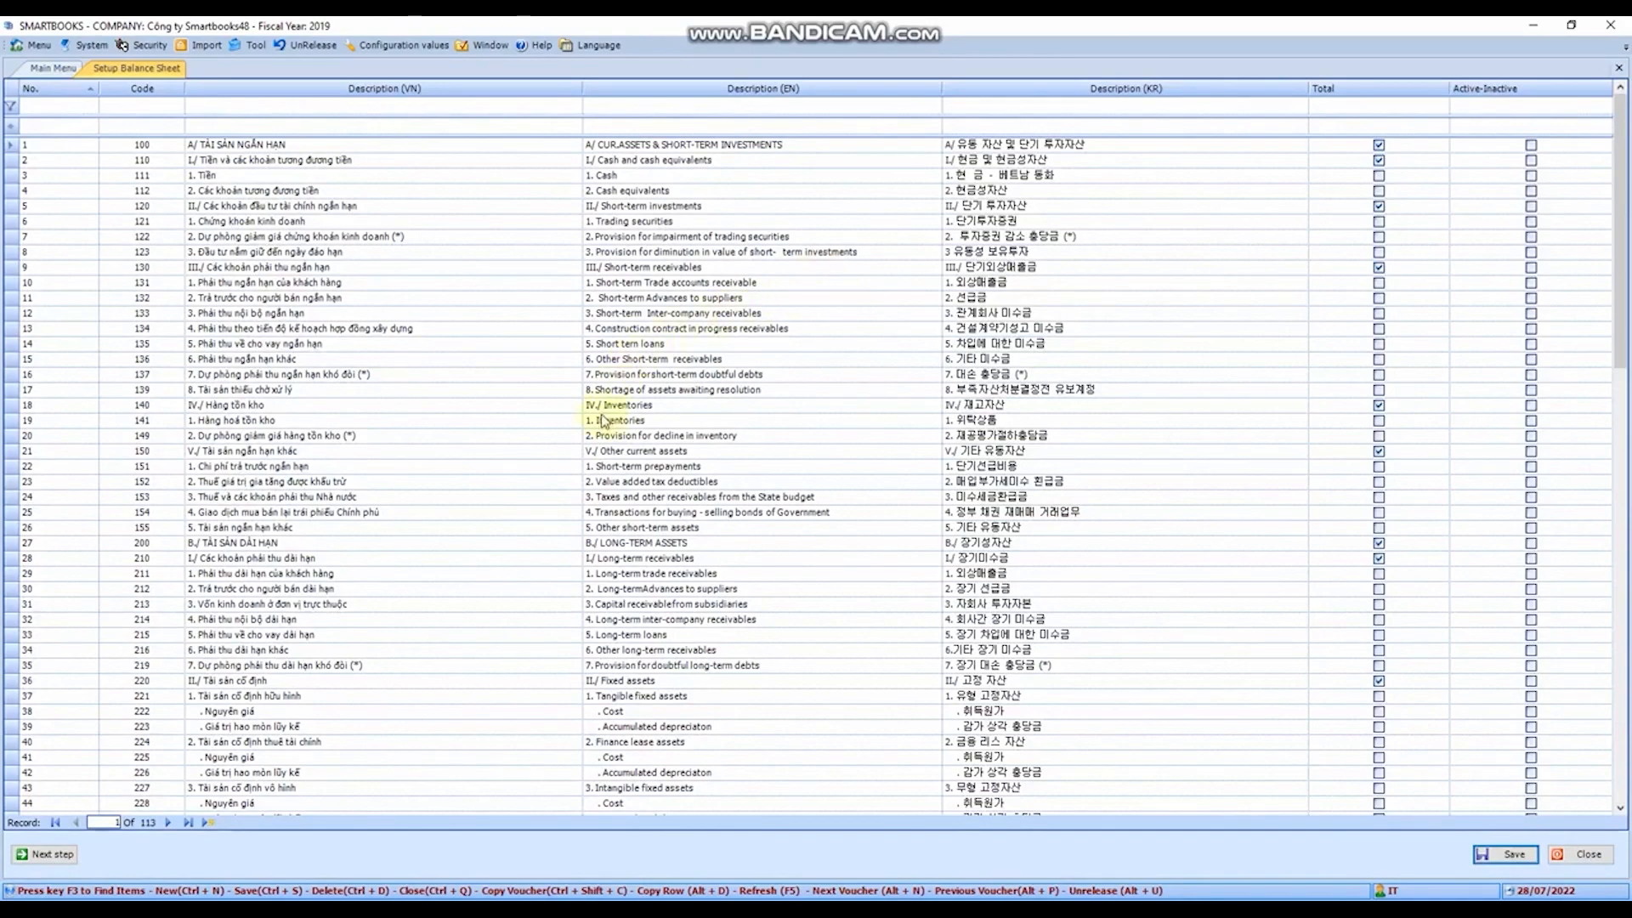
{"action": "scroll", "coordinate": [602, 408], "scroll_direction": "down", "scroll_amount": 20}
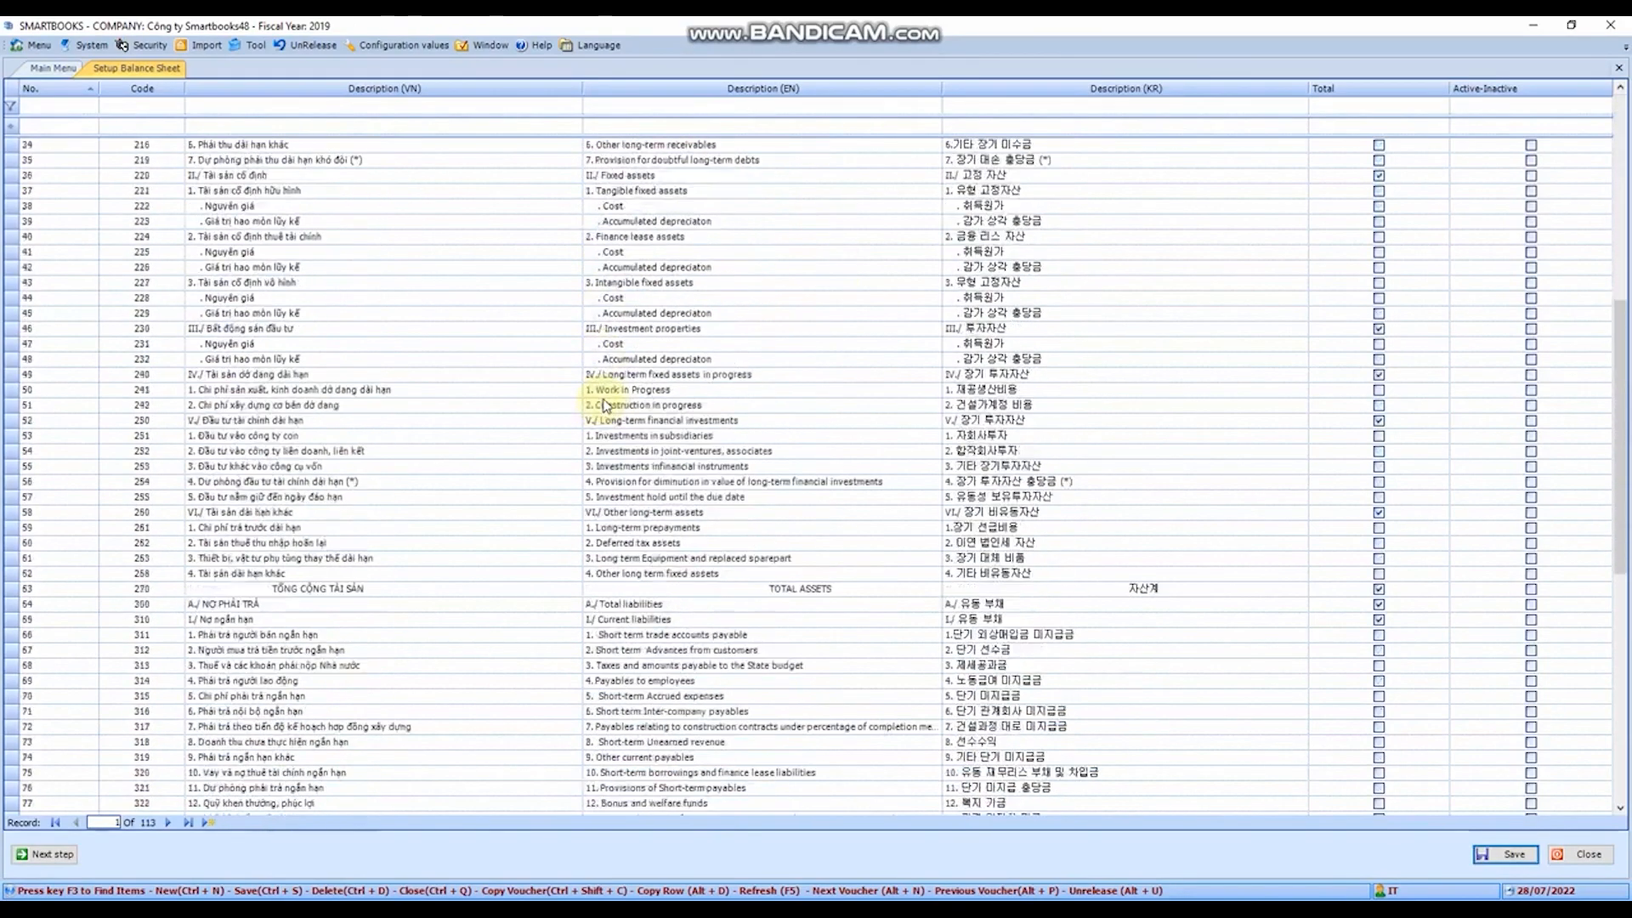
{"action": "scroll", "coordinate": [606, 406], "scroll_direction": "up", "scroll_amount": 20}
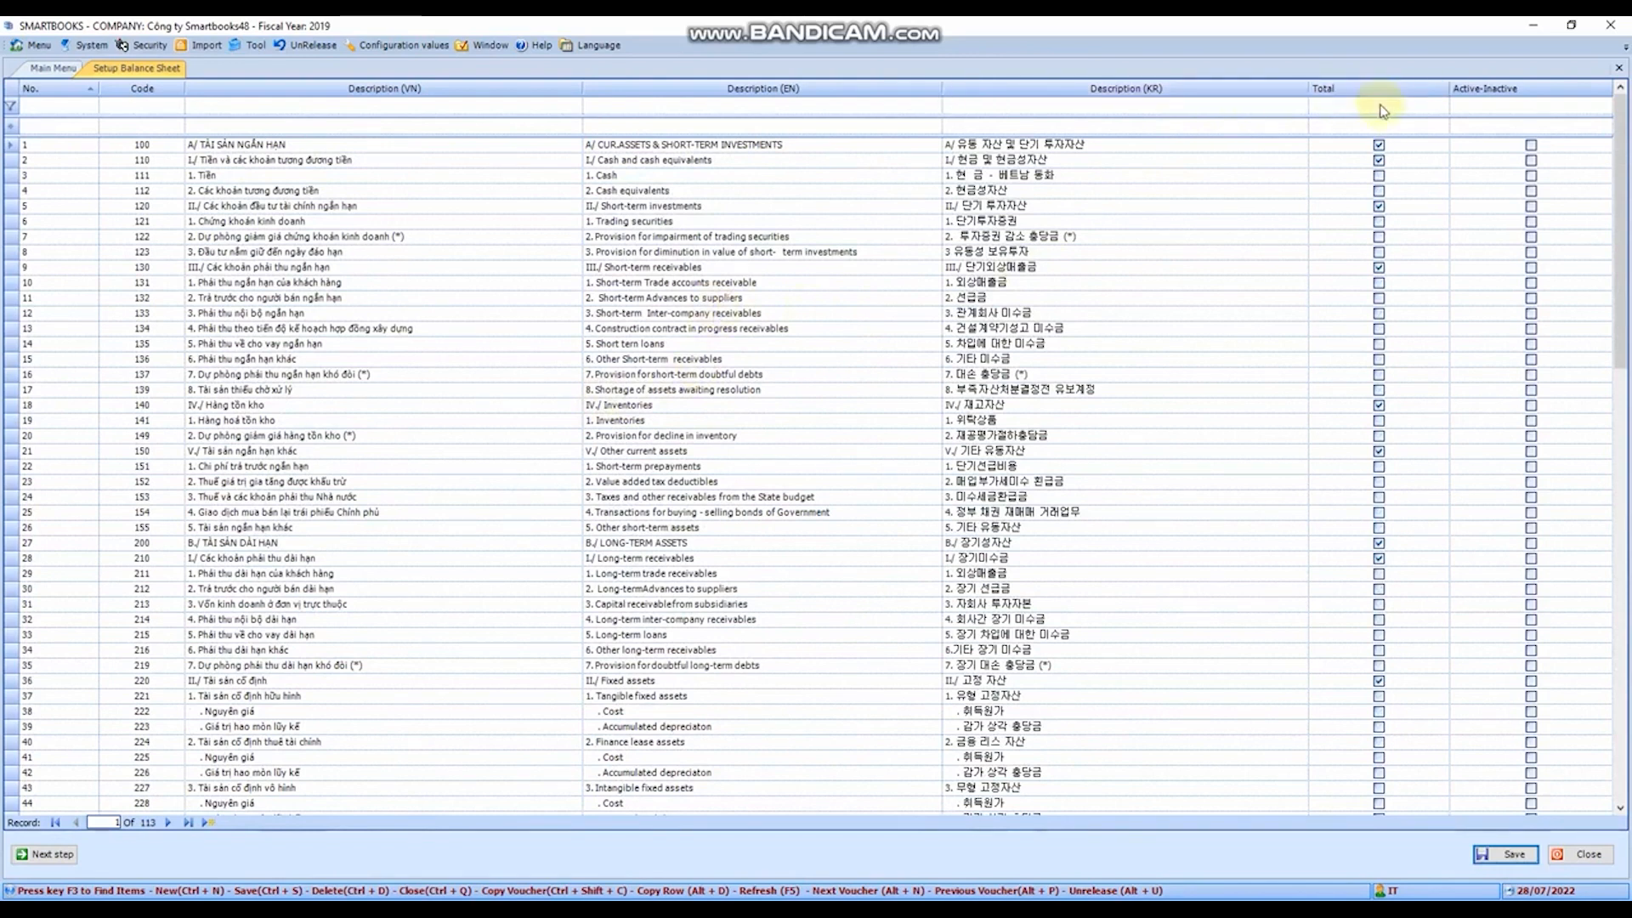
{"action": "left_click", "coordinate": [1618, 67]}
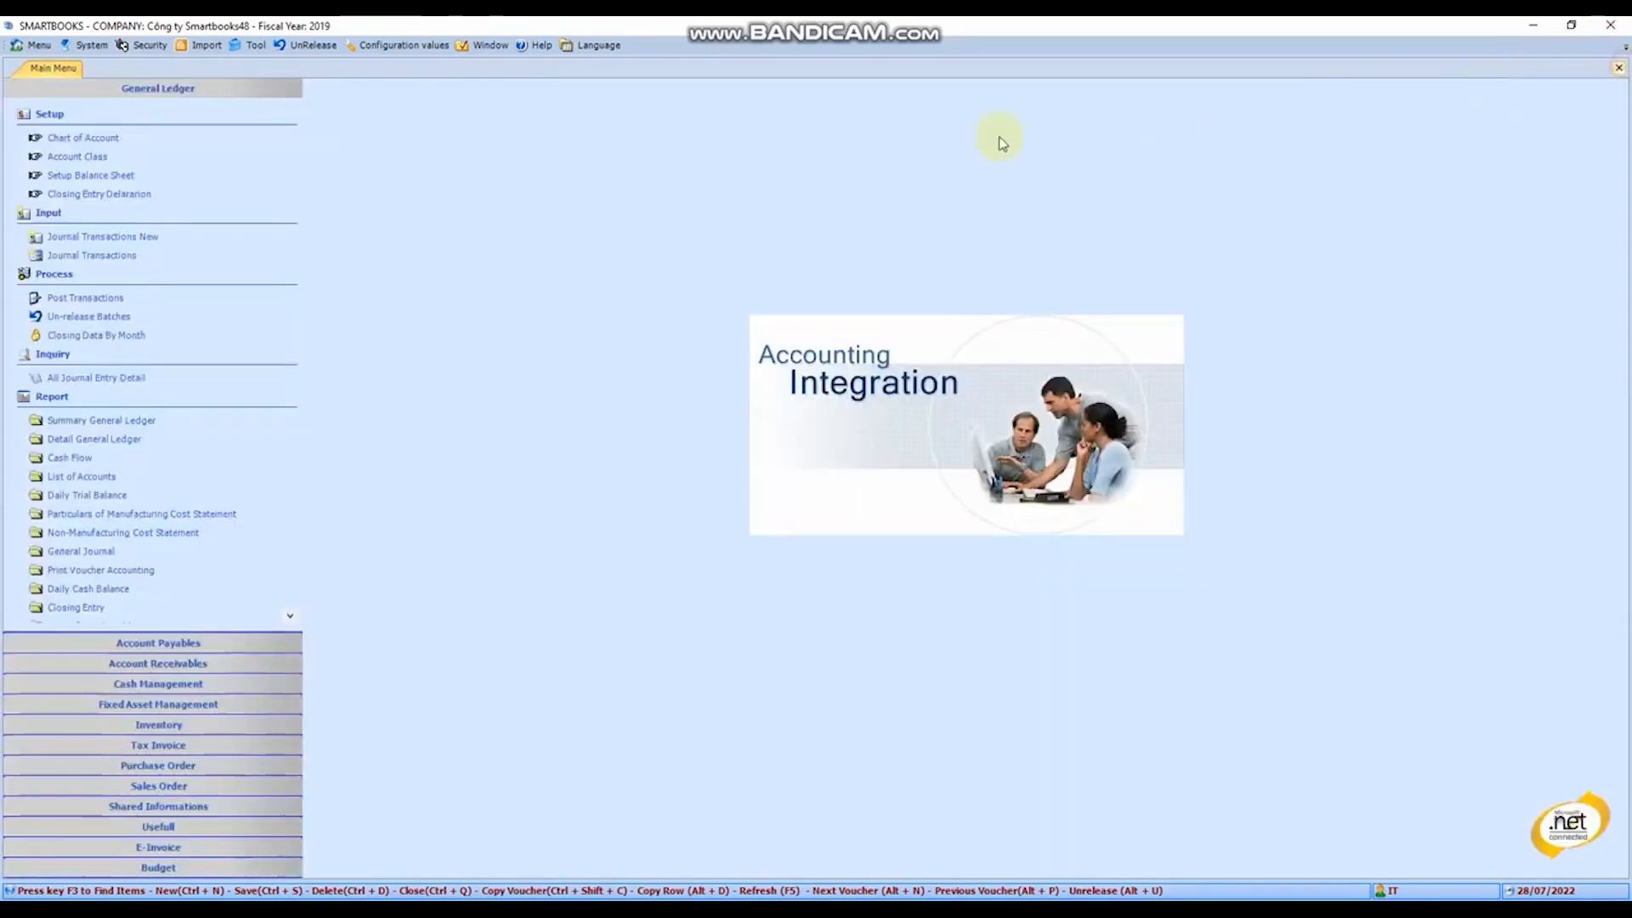
{"action": "left_click", "coordinate": [88, 196]}
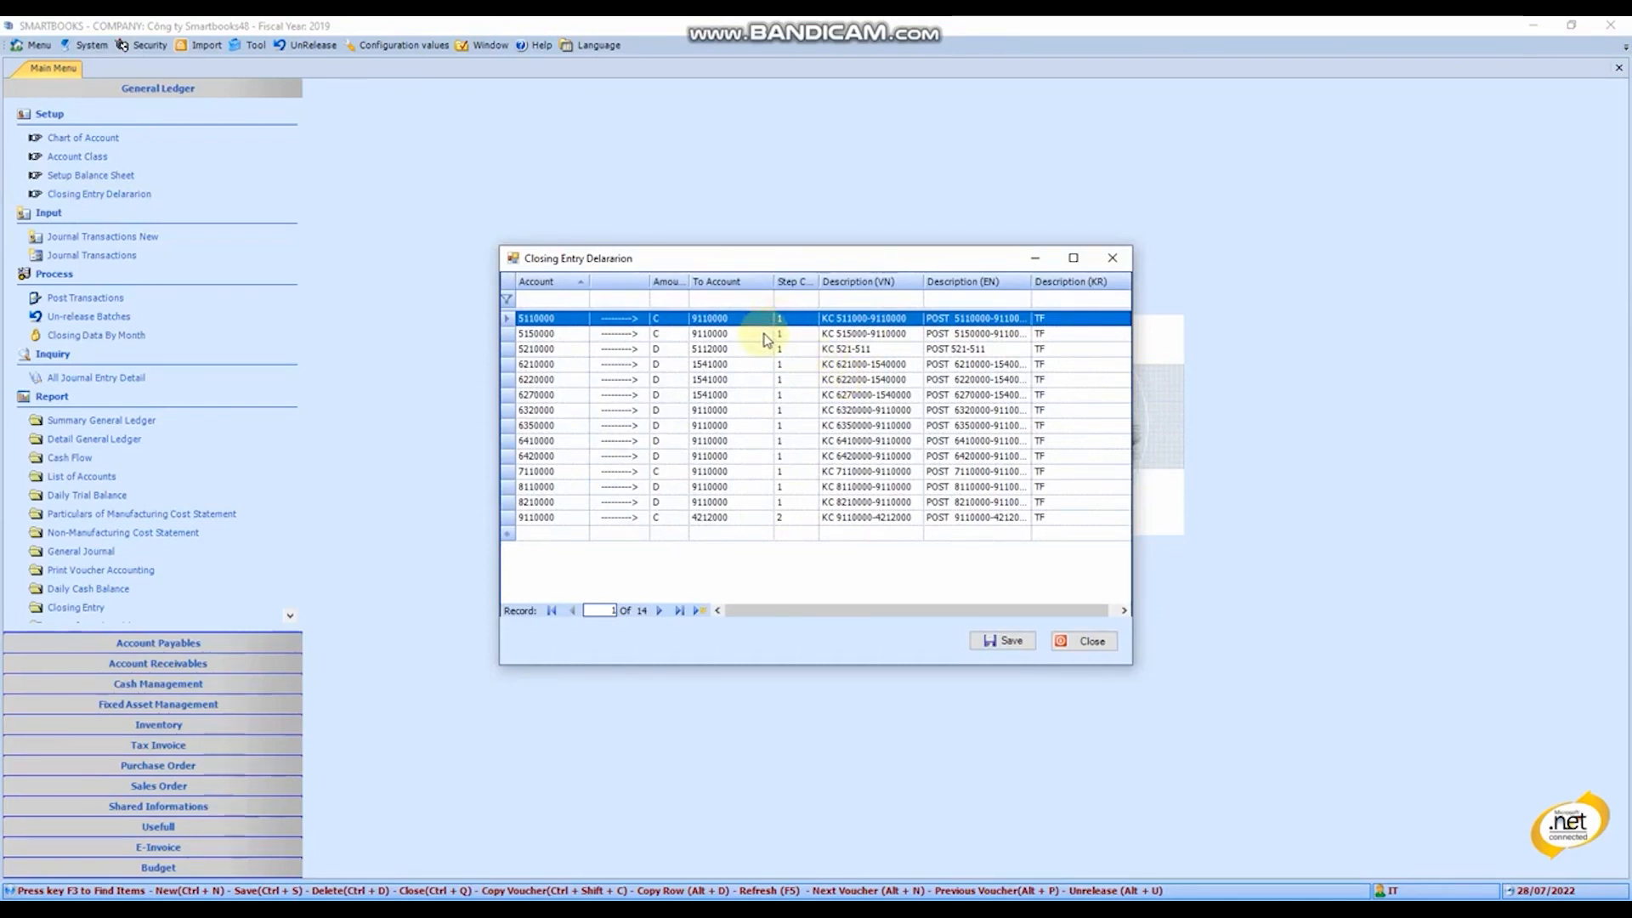
{"action": "left_click", "coordinate": [1101, 644]}
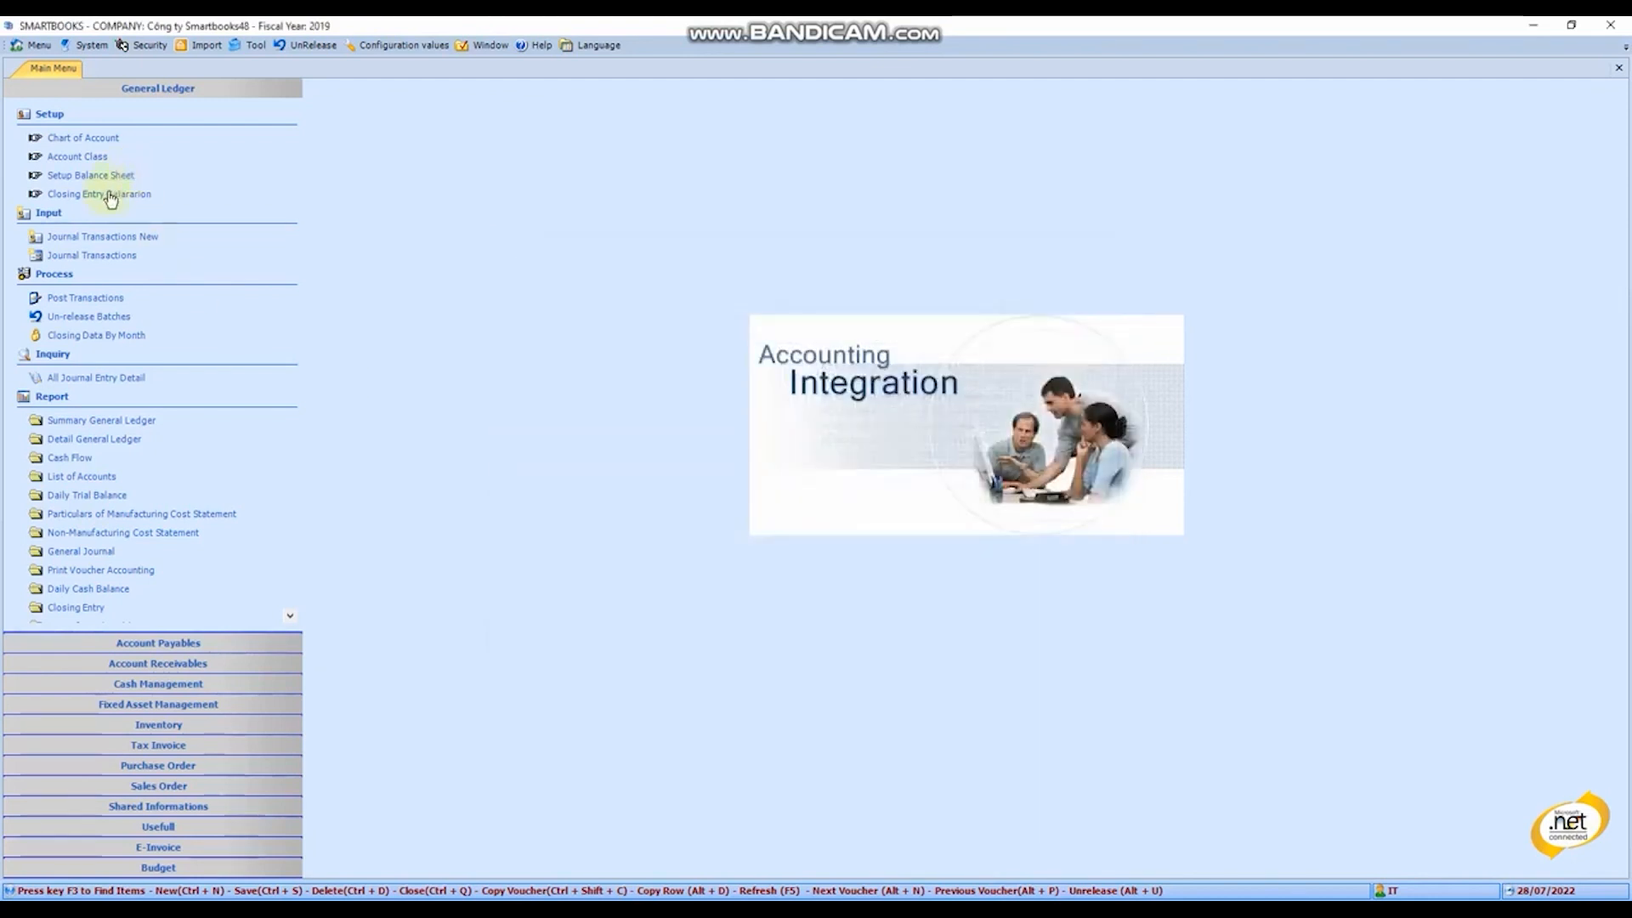
- Open a new journal transaction and go through its batch number, date, number and Vietnamese description fields
{"action": "left_click", "coordinate": [107, 240]}
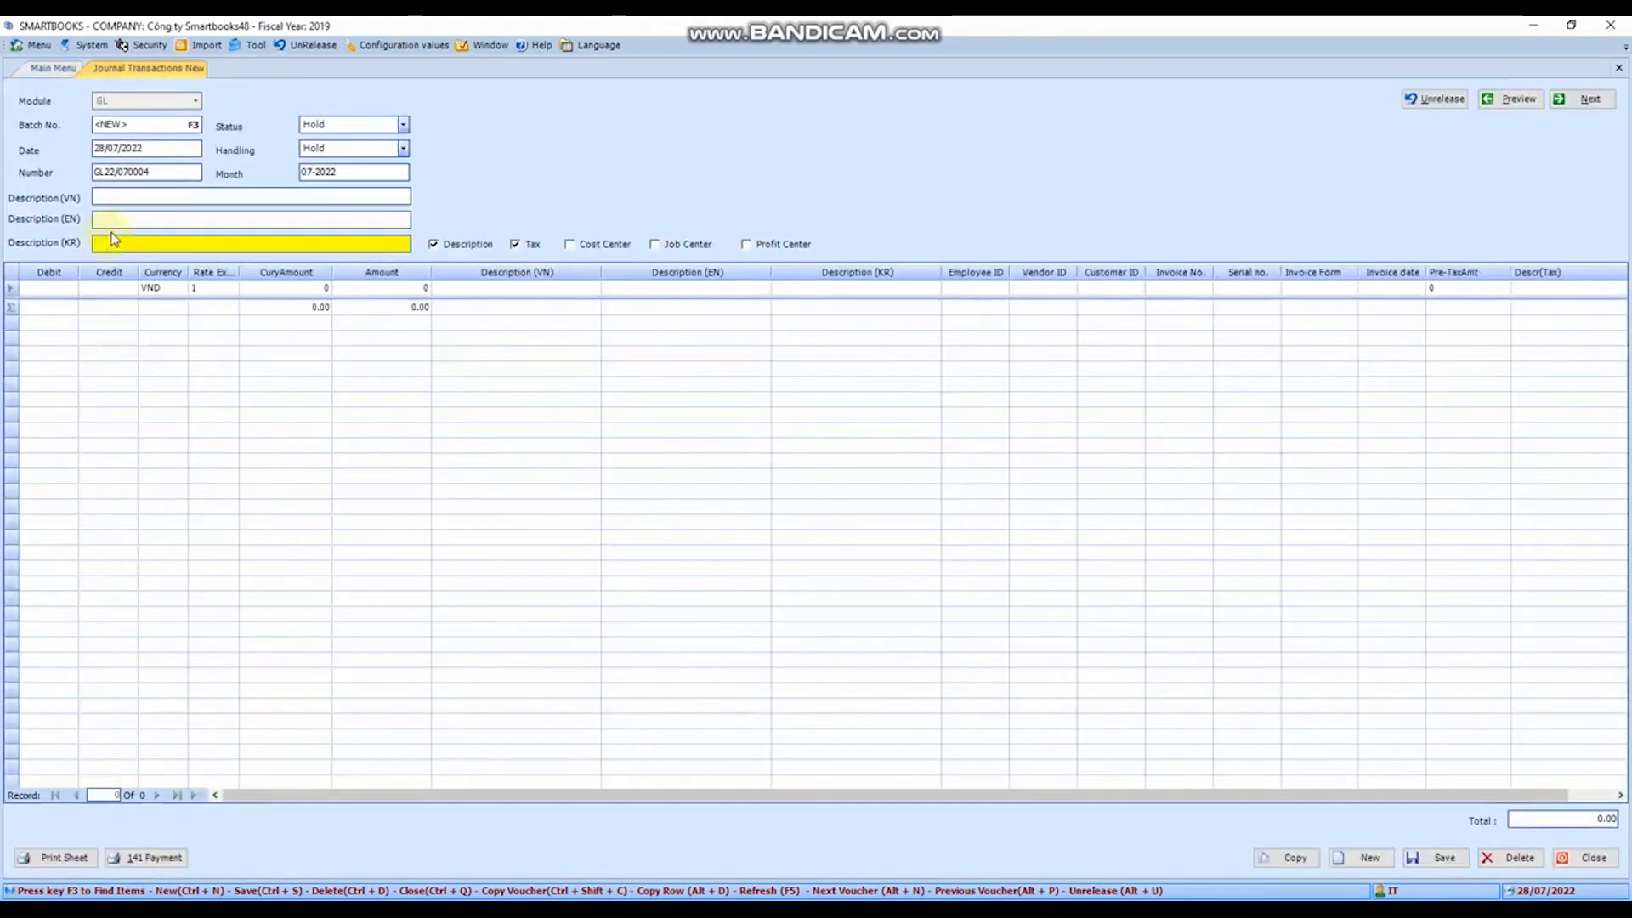
{"action": "left_click", "coordinate": [156, 125]}
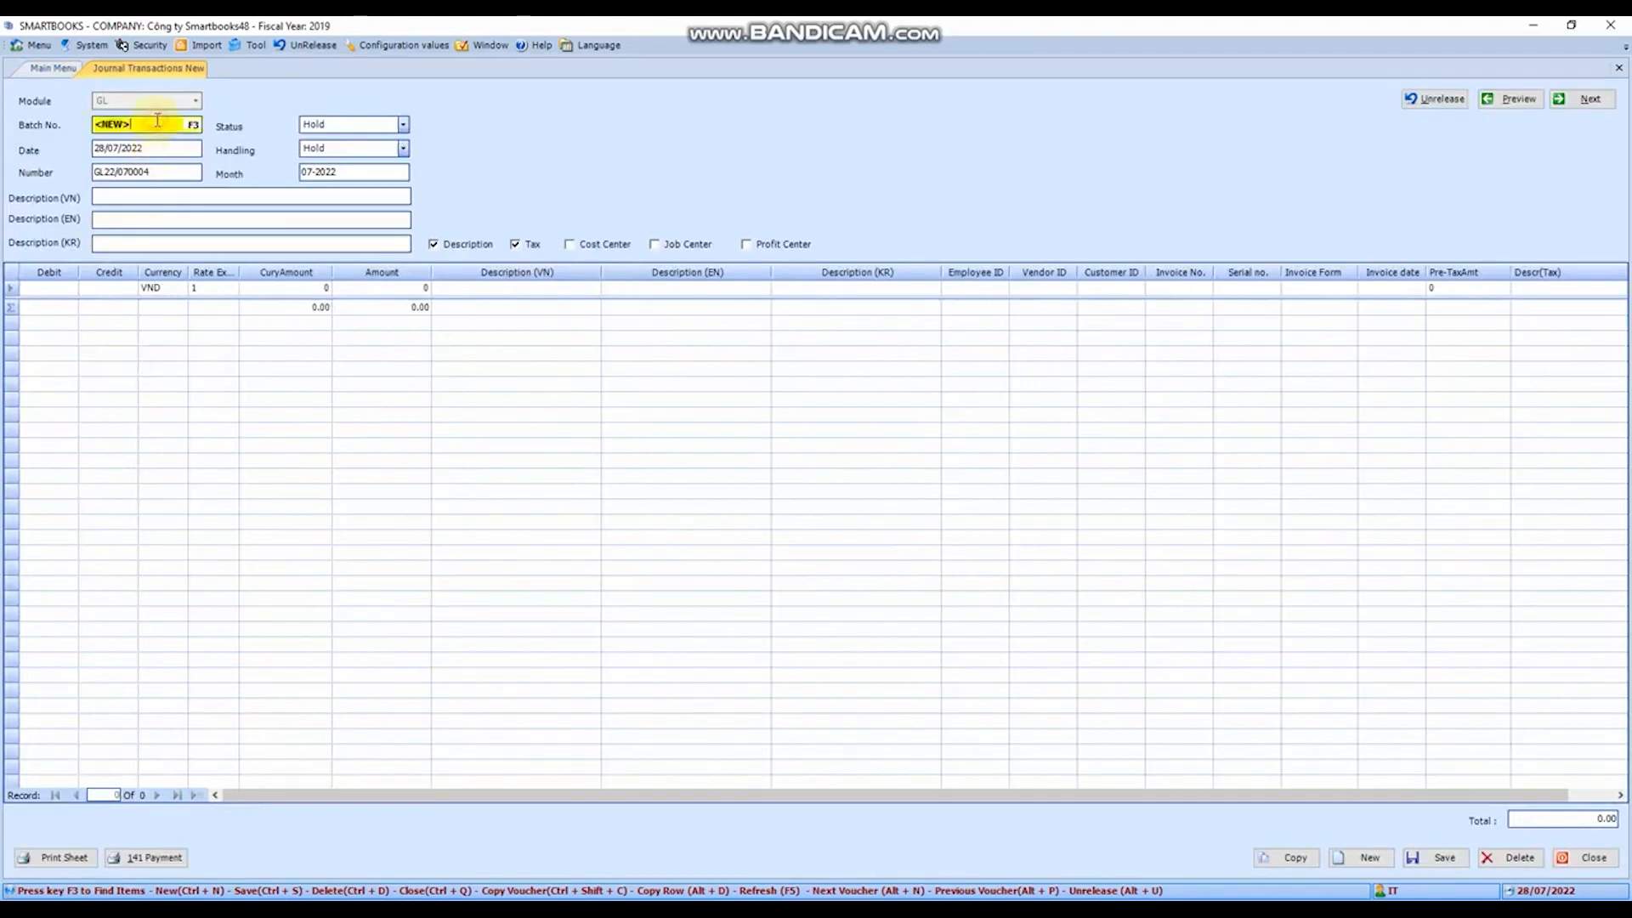
{"action": "left_click", "coordinate": [180, 151]}
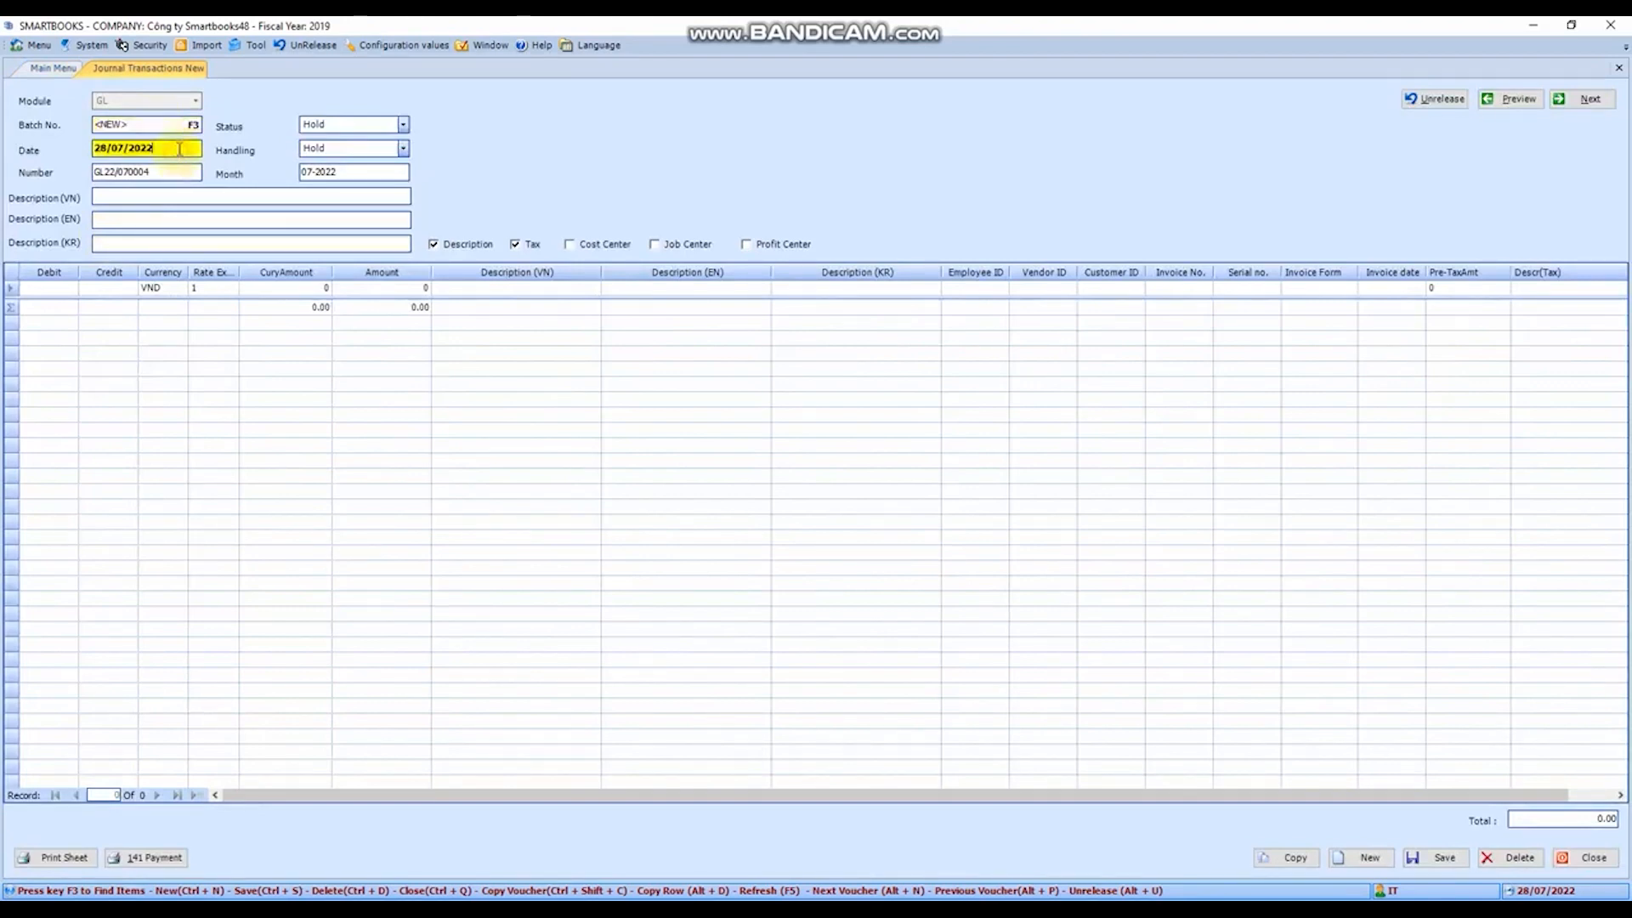
{"action": "left_click", "coordinate": [179, 170]}
{"action": "left_click", "coordinate": [176, 196]}
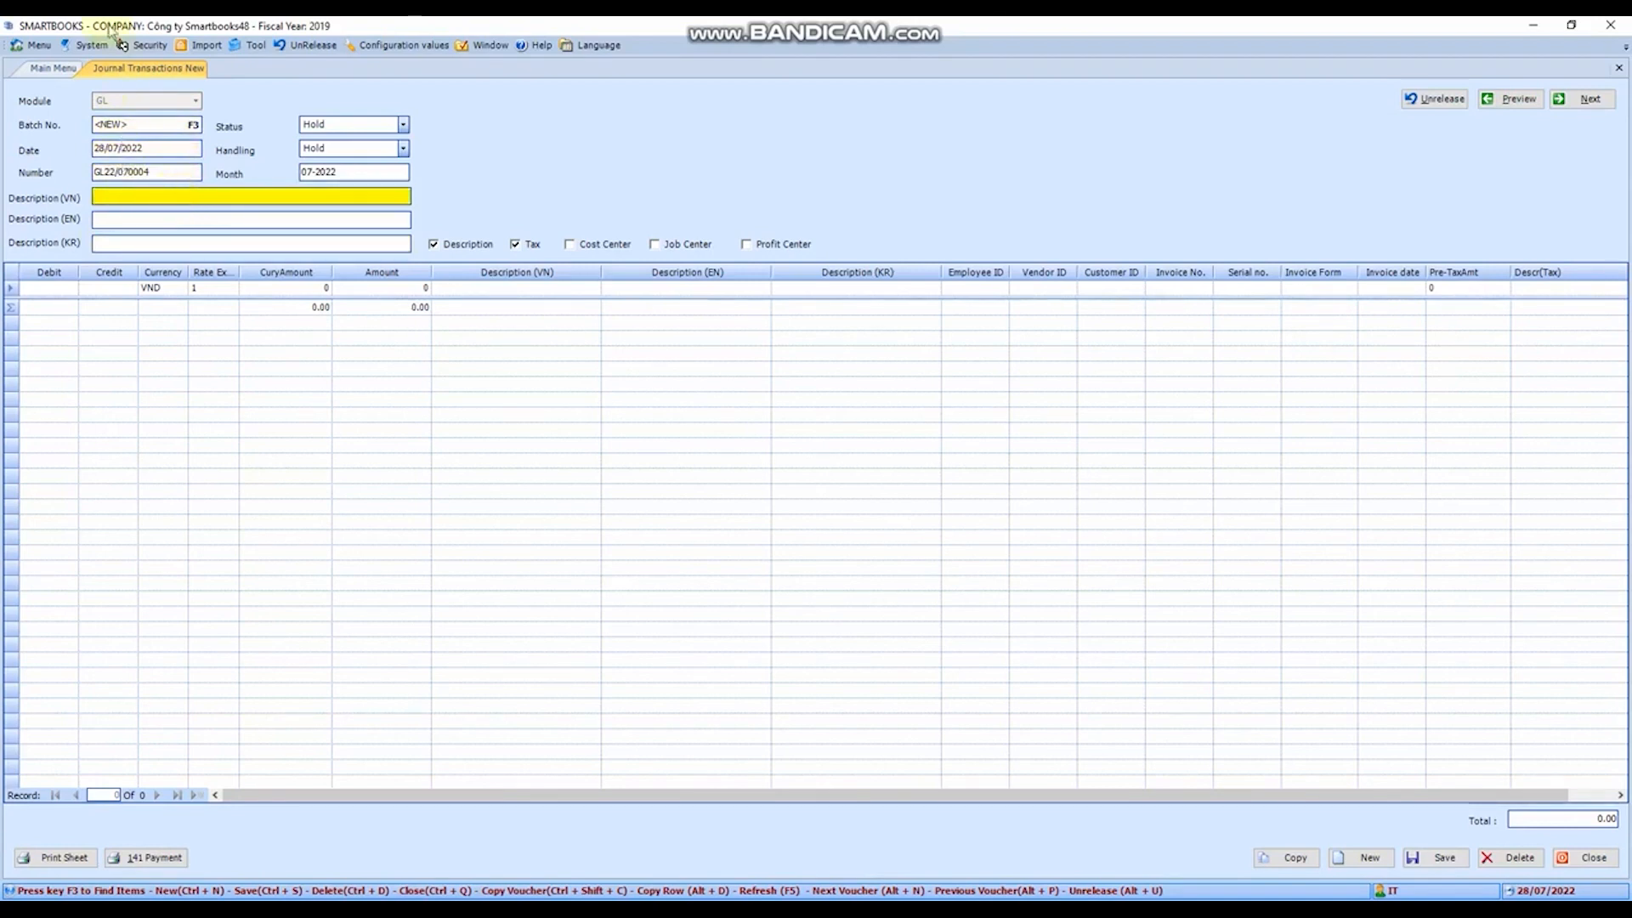
- Look up the existing journal batches, close the list without picking one, and check the voucher's header fields
{"action": "left_click", "coordinate": [161, 125]}
{"action": "key", "text": "F3"}
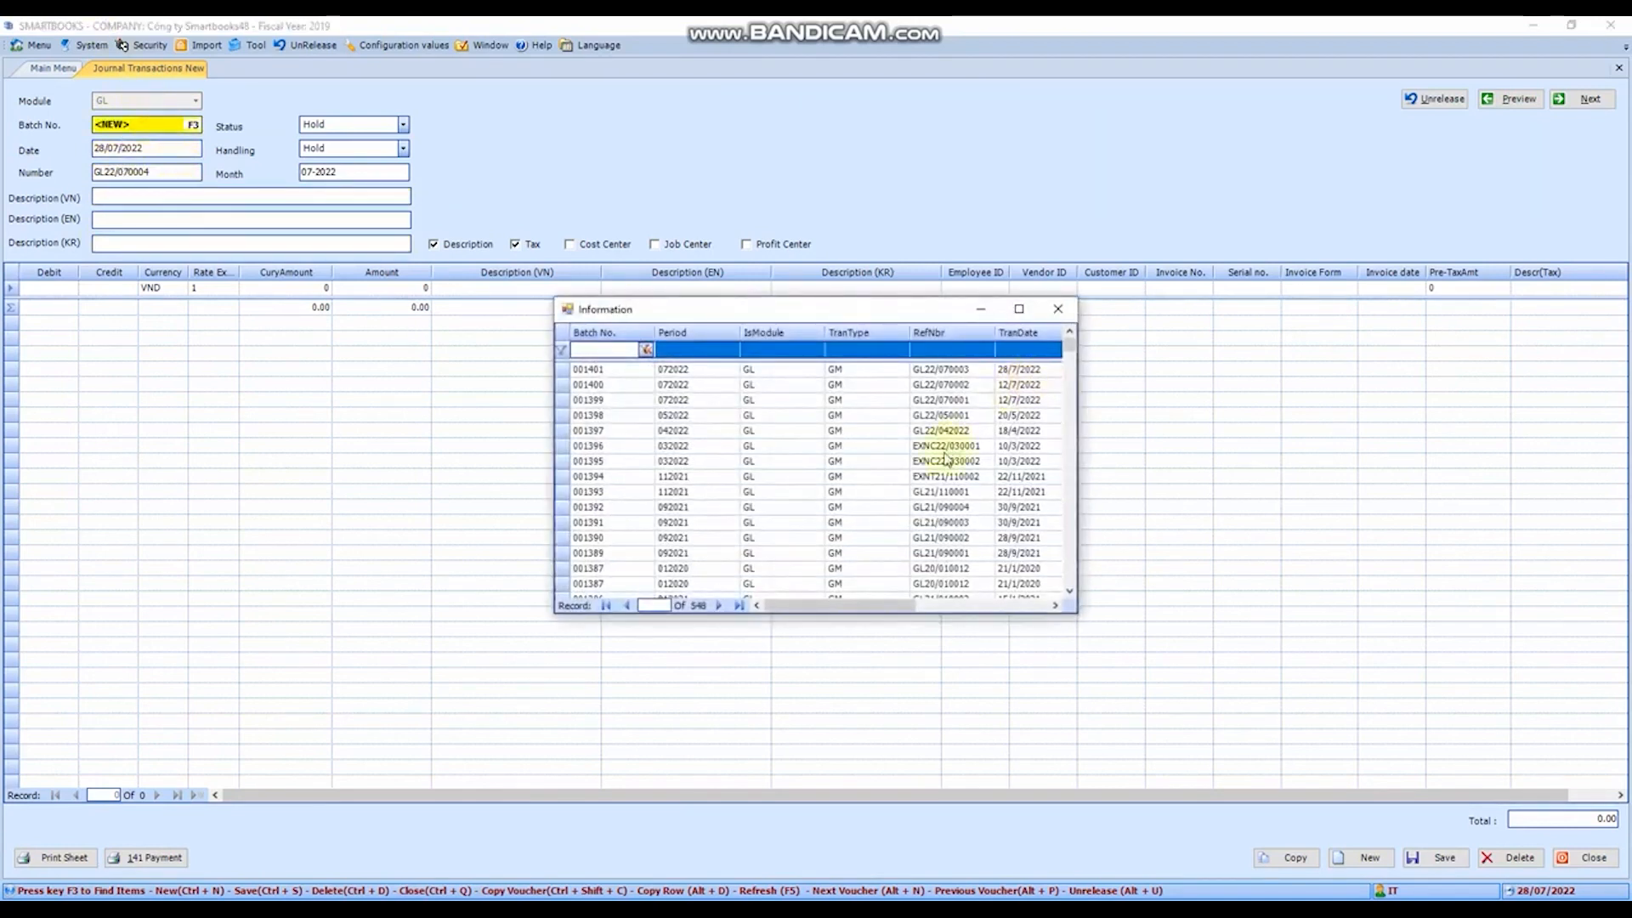
{"action": "left_click", "coordinate": [1065, 311]}
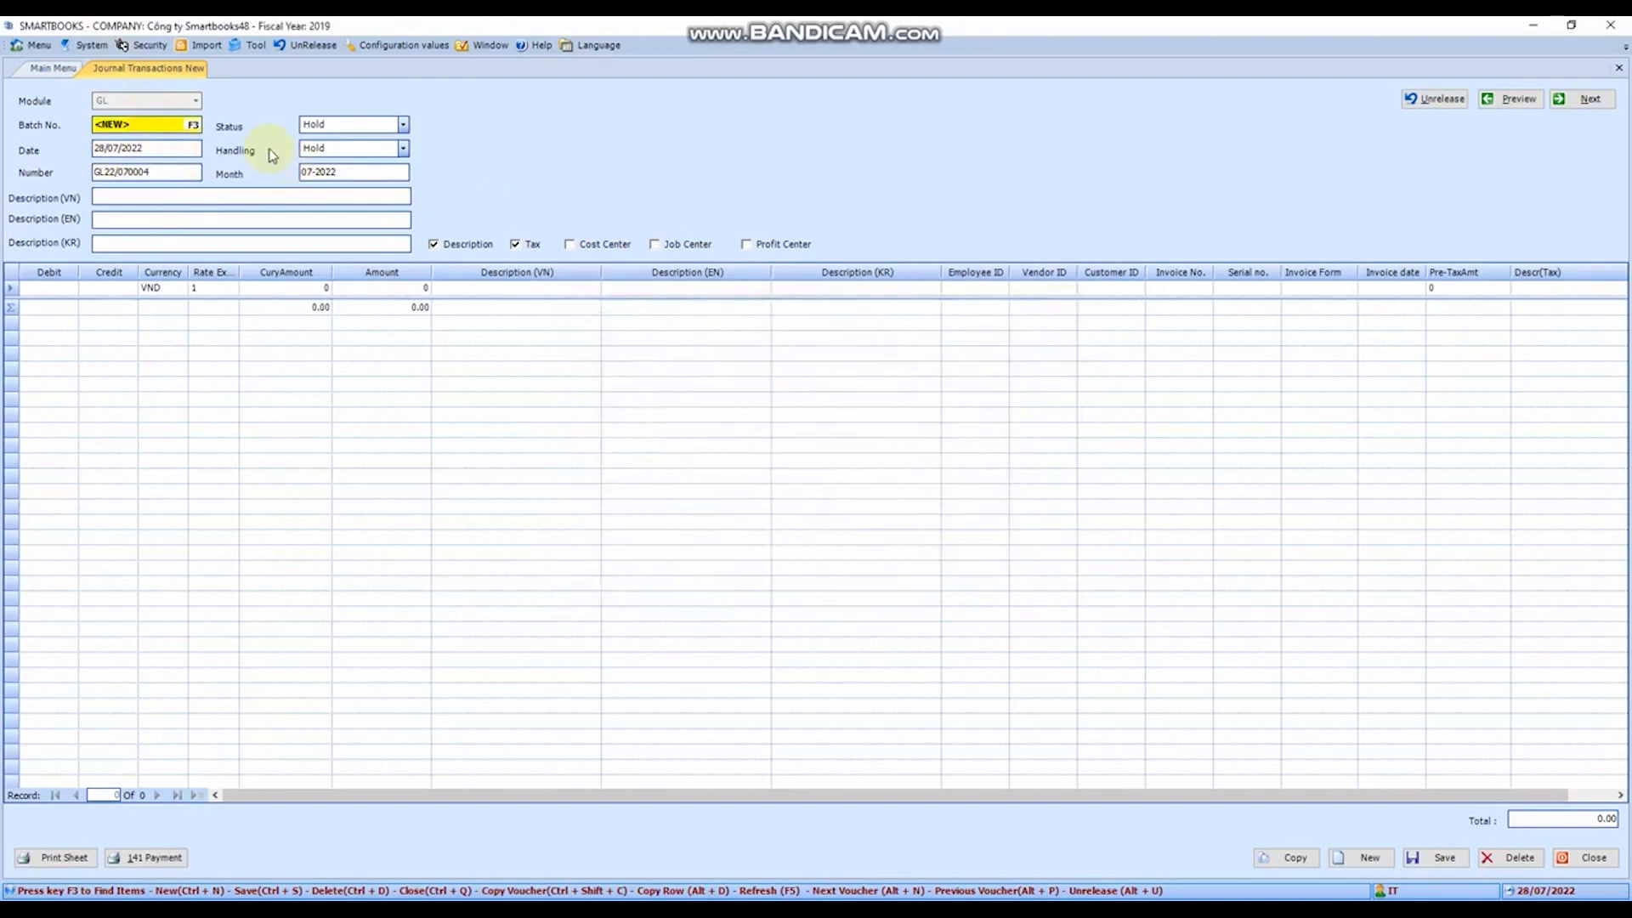
{"action": "key", "text": "Return"}
{"action": "key", "text": "Return"}
{"action": "key", "text": "Return"}
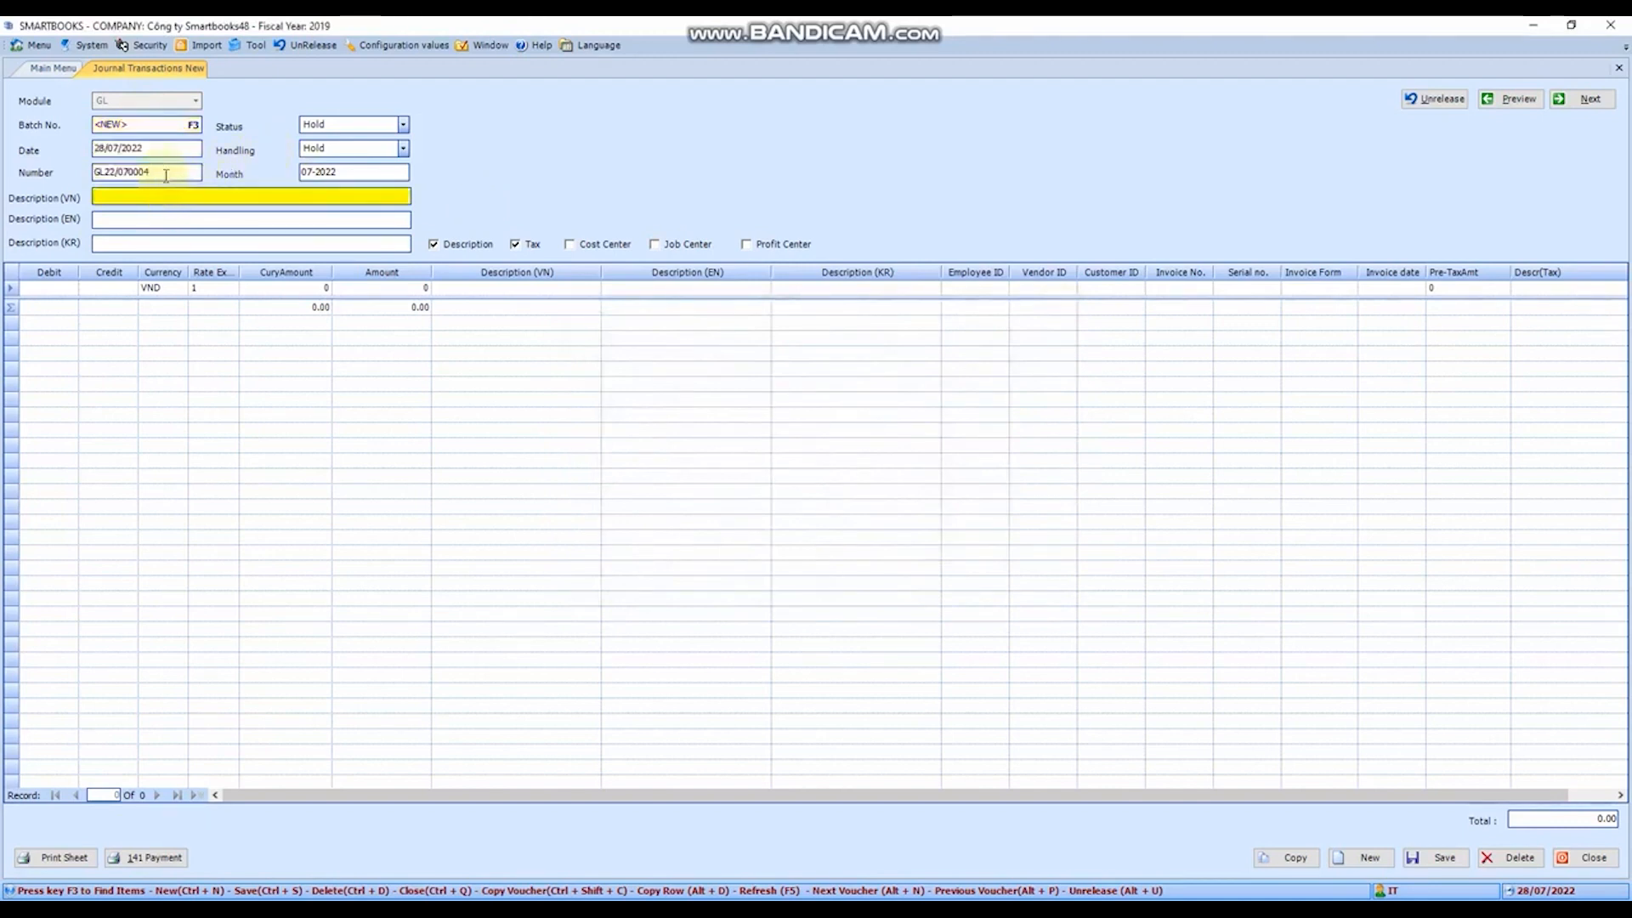
{"action": "left_click", "coordinate": [166, 173]}
- Enter "But toan hach toan cp bhxh" as the voucher's Vietnamese description, leaving the English and Korean descriptions empty
{"action": "left_click", "coordinate": [170, 197]}
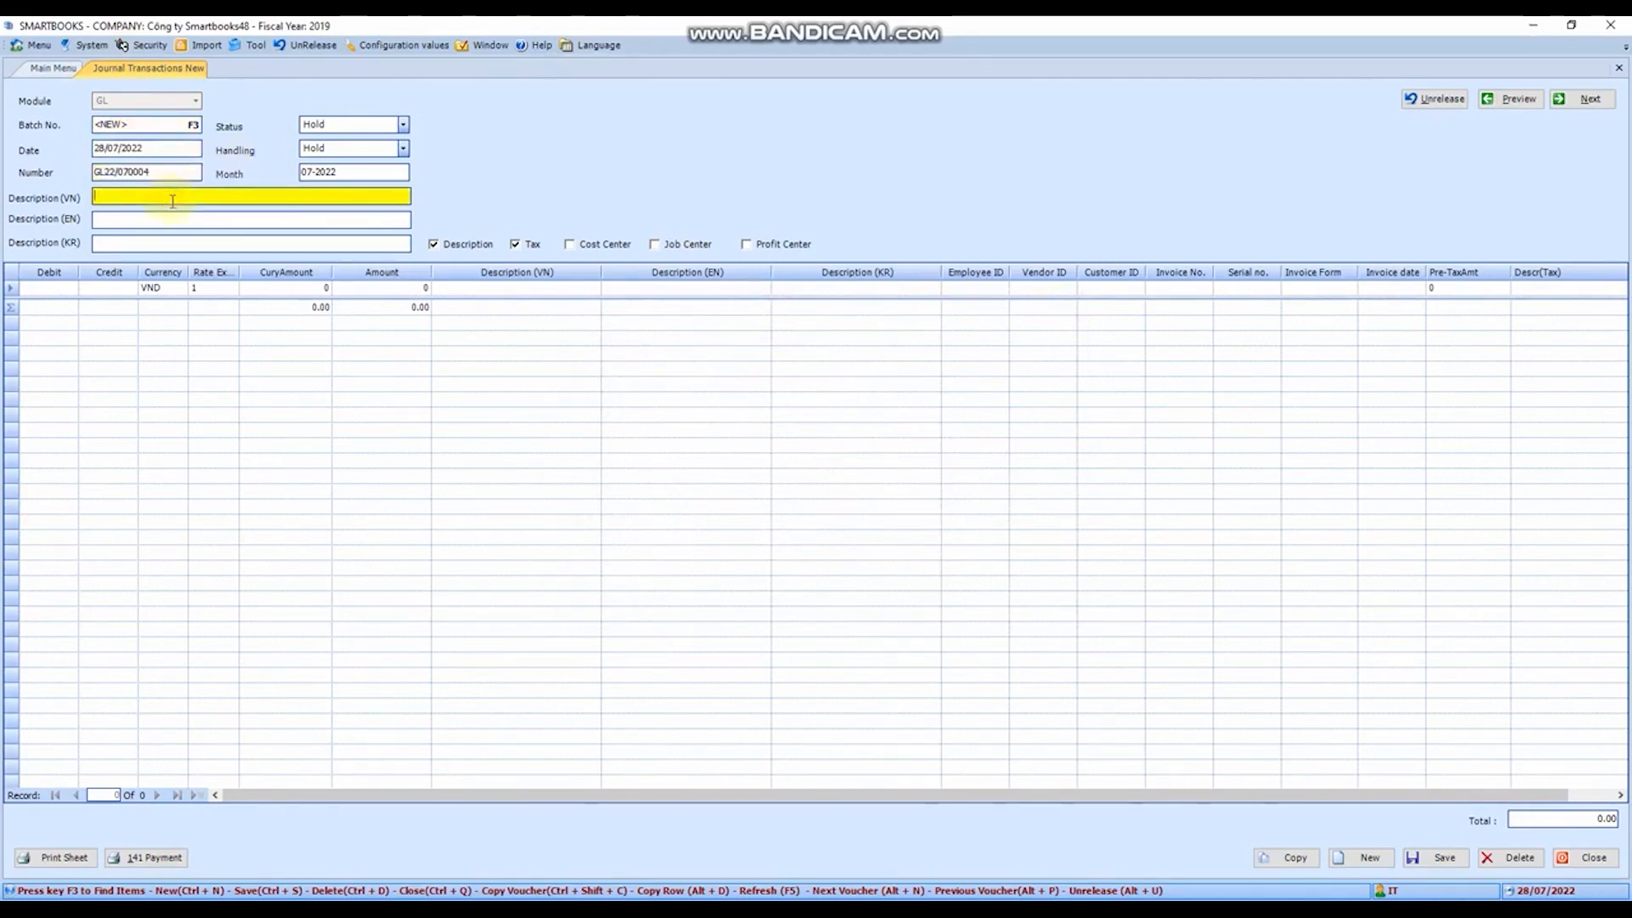
{"action": "type", "text": "But toan hac"}
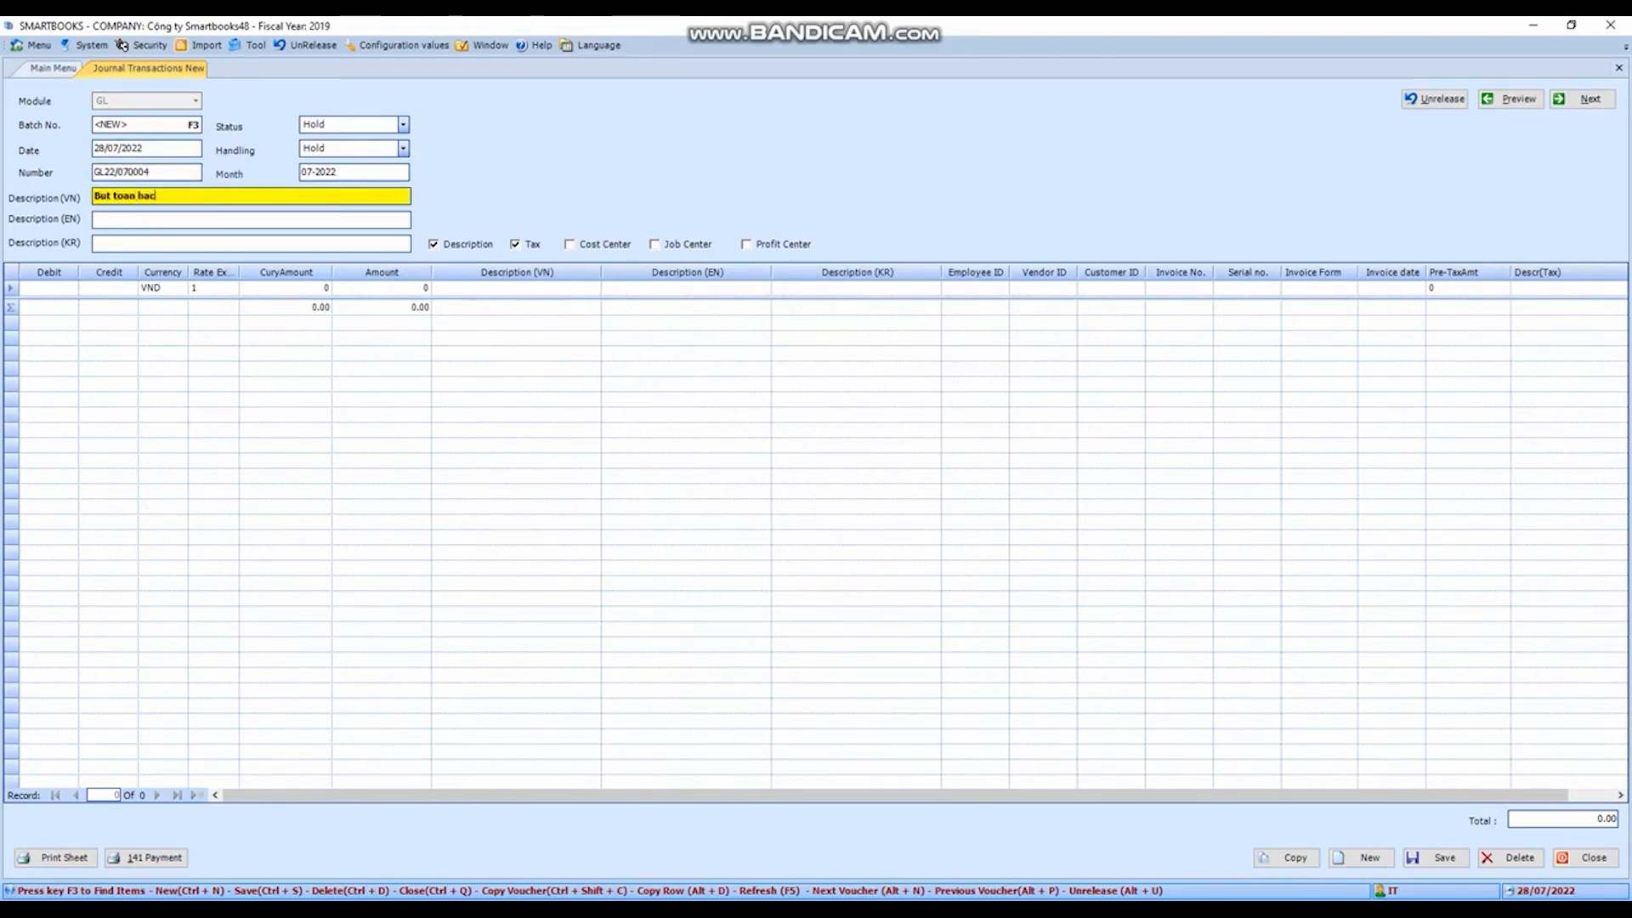
{"action": "type", "text": "h toan cp bhxh"}
{"action": "key", "text": "Tab"}
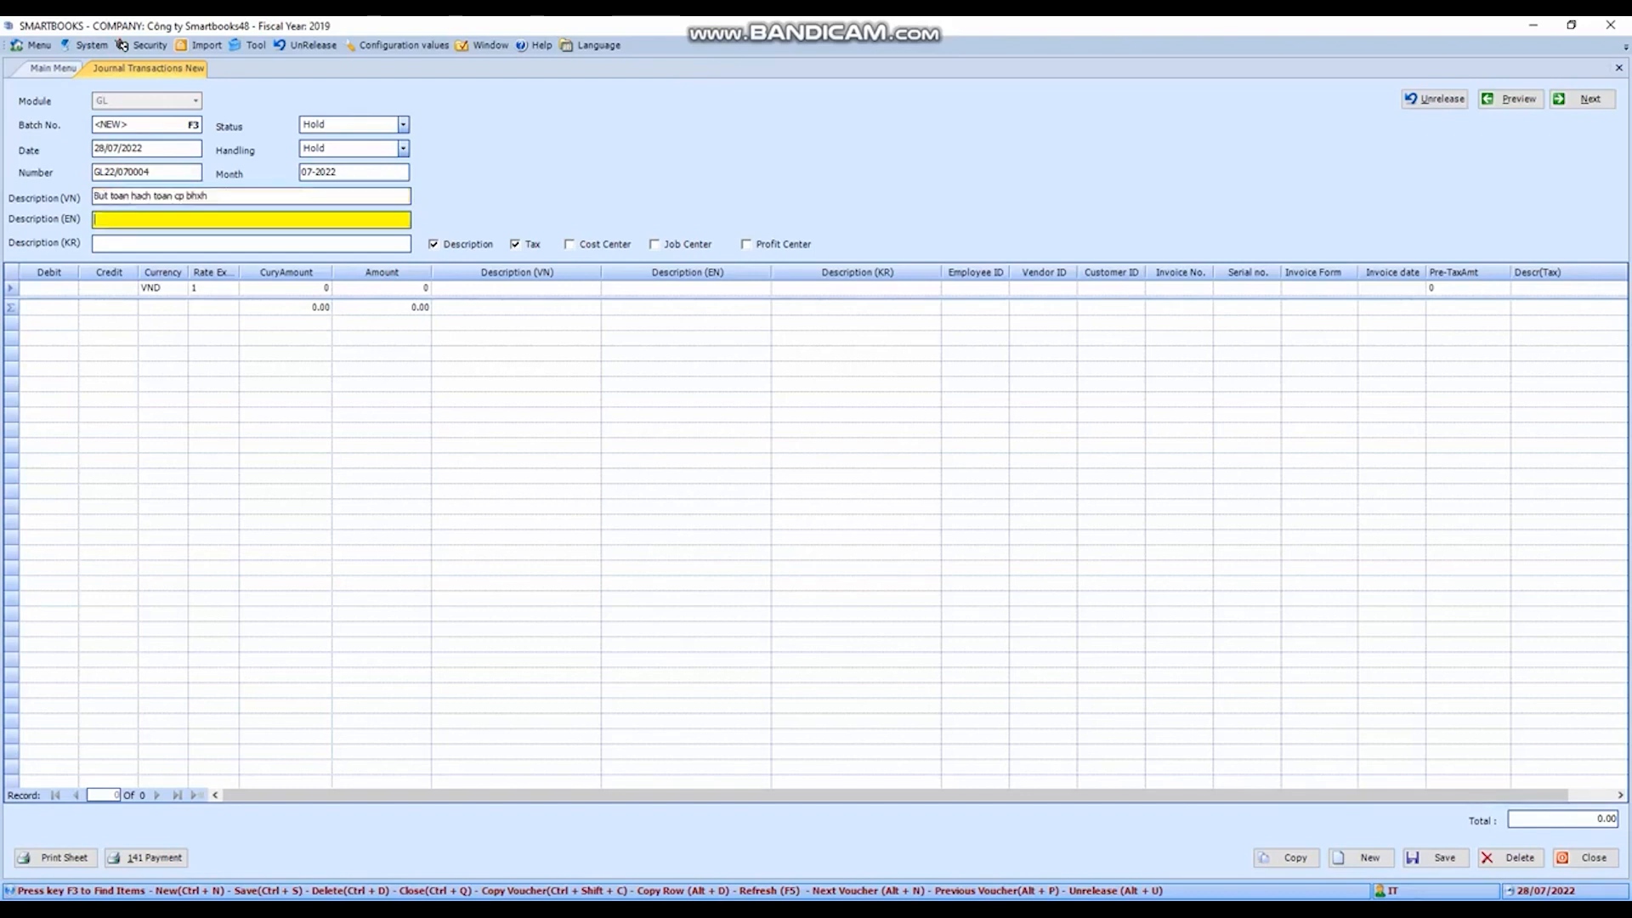
{"action": "key", "text": "Tab"}
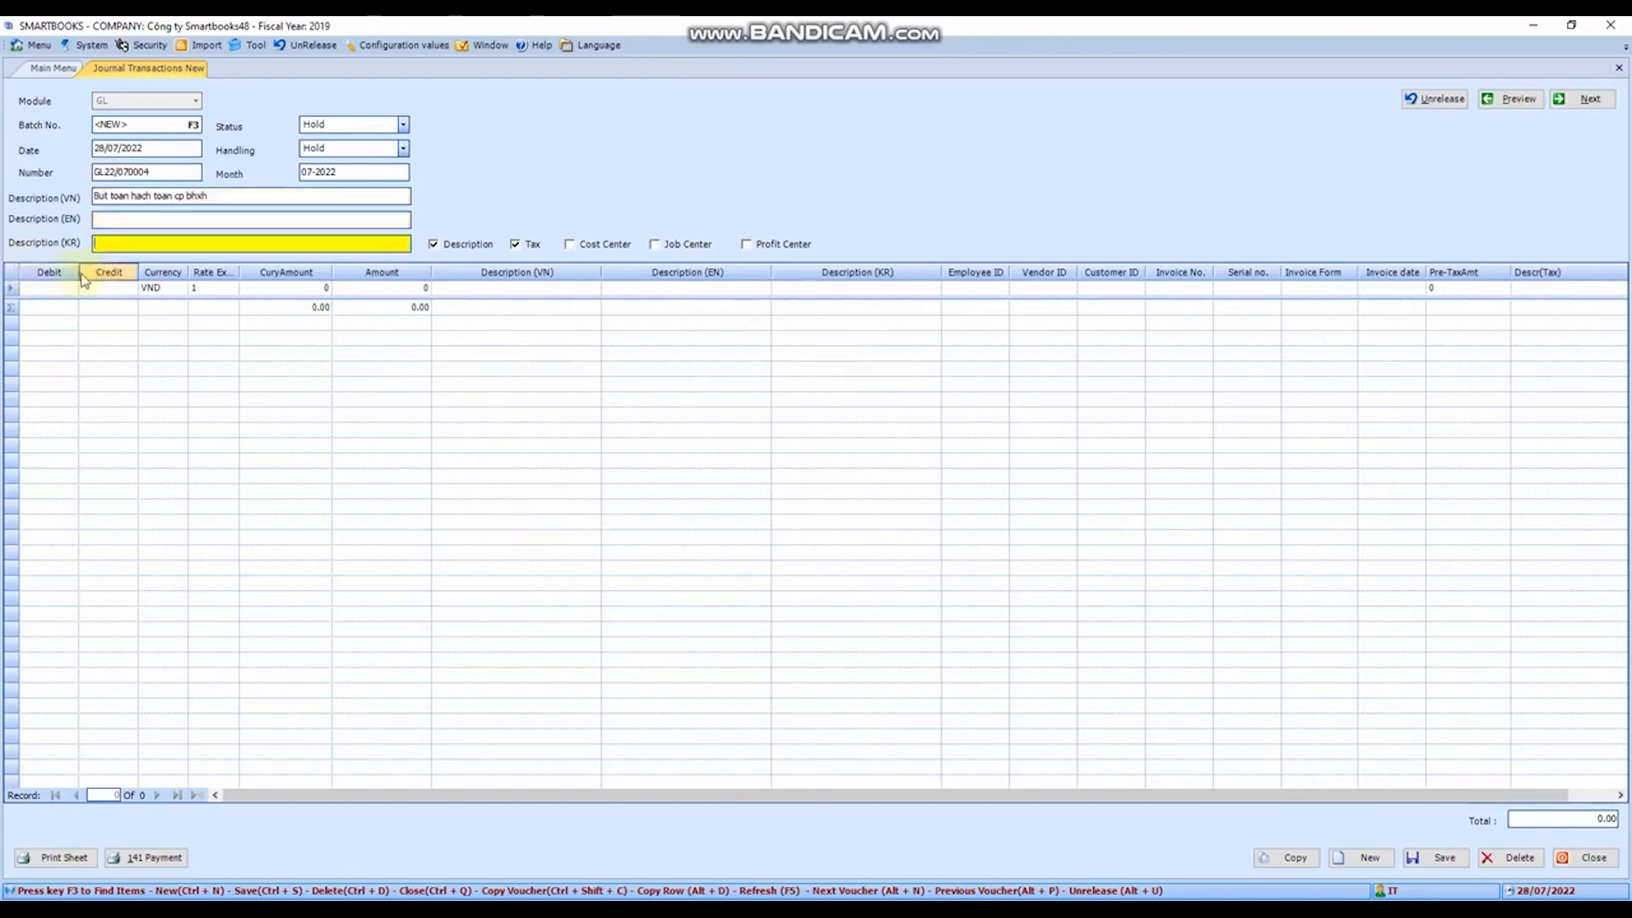
- Find accounts starting with 338 and set the first line's debit account to 3383000, Bảo hiểm xã hội
{"action": "left_click", "coordinate": [51, 294]}
{"action": "key", "text": "F3"}
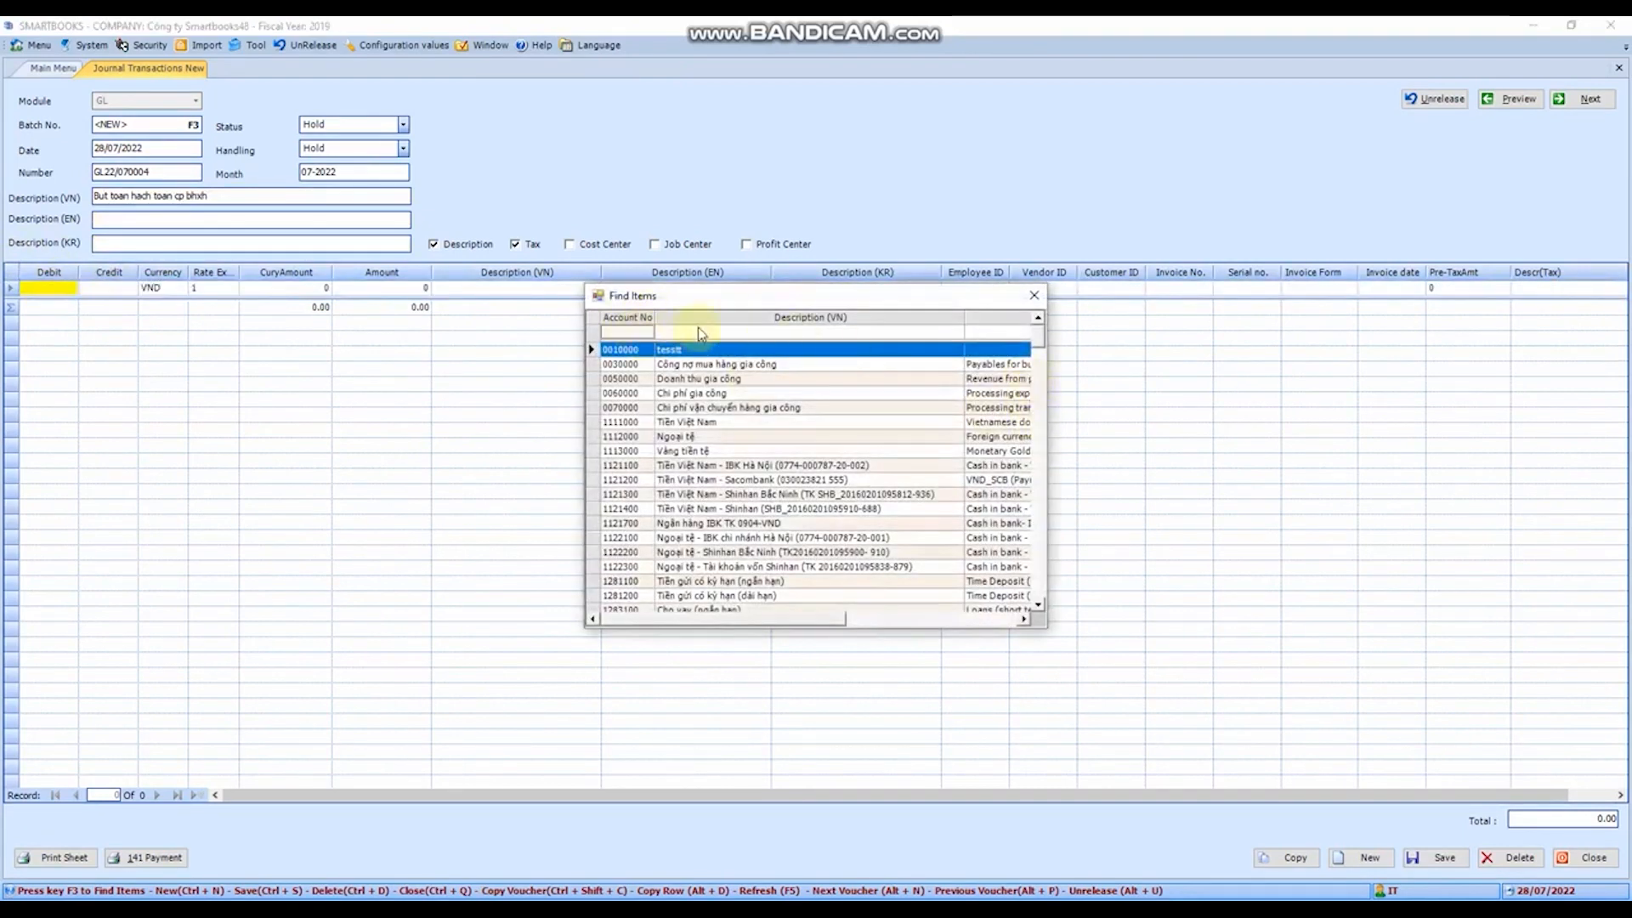
{"action": "type", "text": "338"}
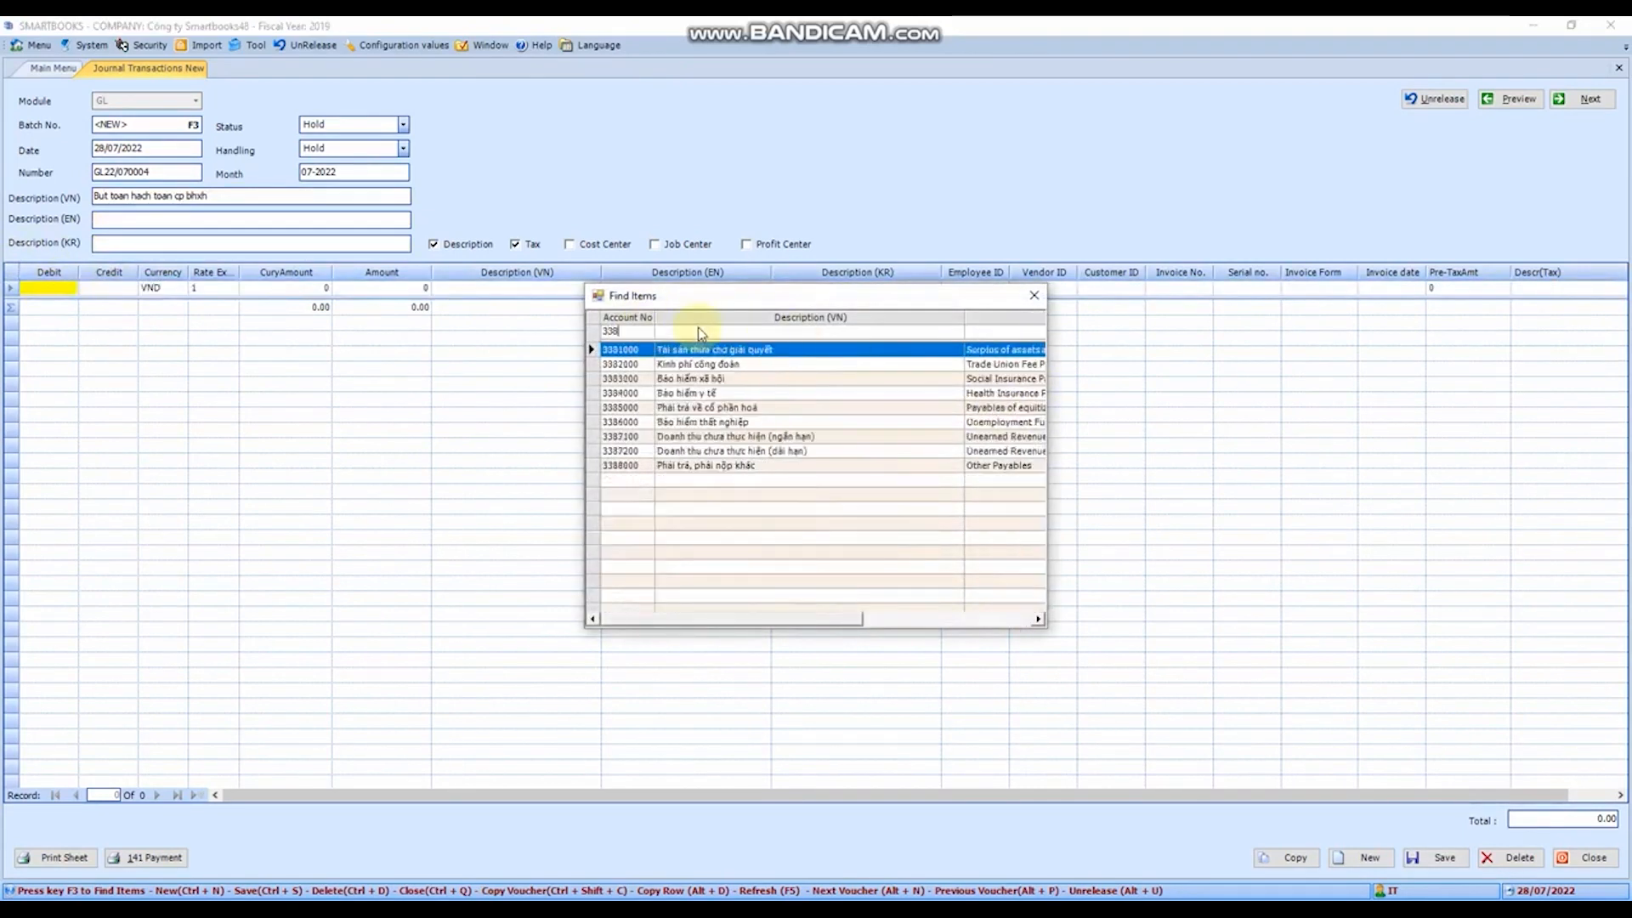
{"action": "double_click", "coordinate": [704, 378]}
{"action": "key", "text": "Tab"}
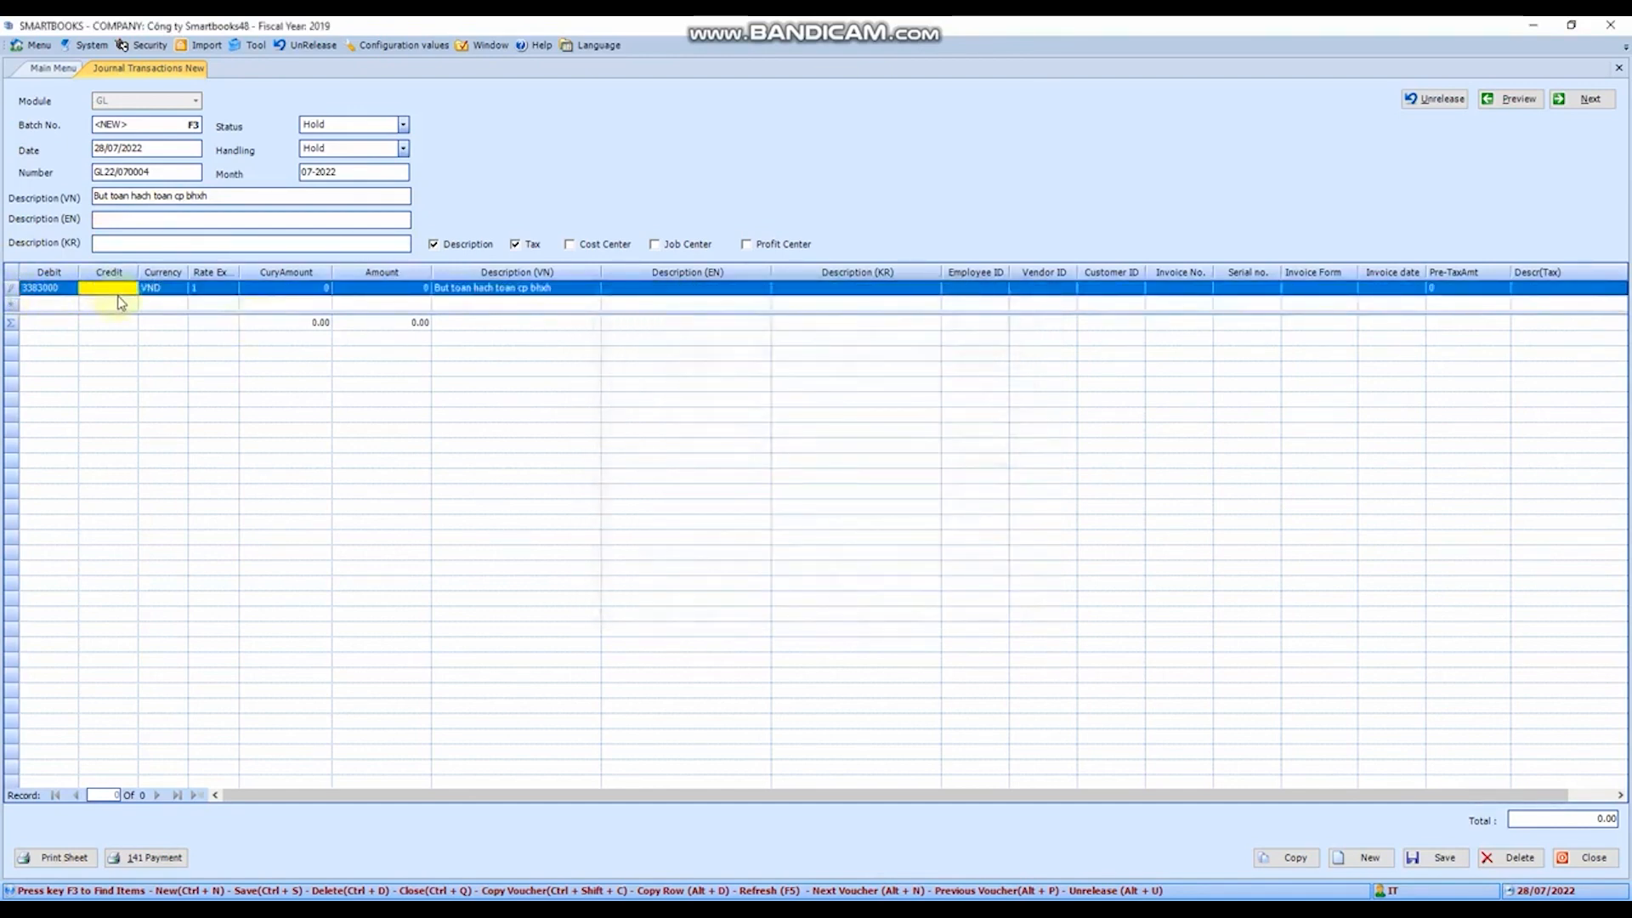
- Find accounts starting with 334 and set the line's credit account to 3341000, Phải trả công nhân viên
{"action": "key", "text": "F3"}
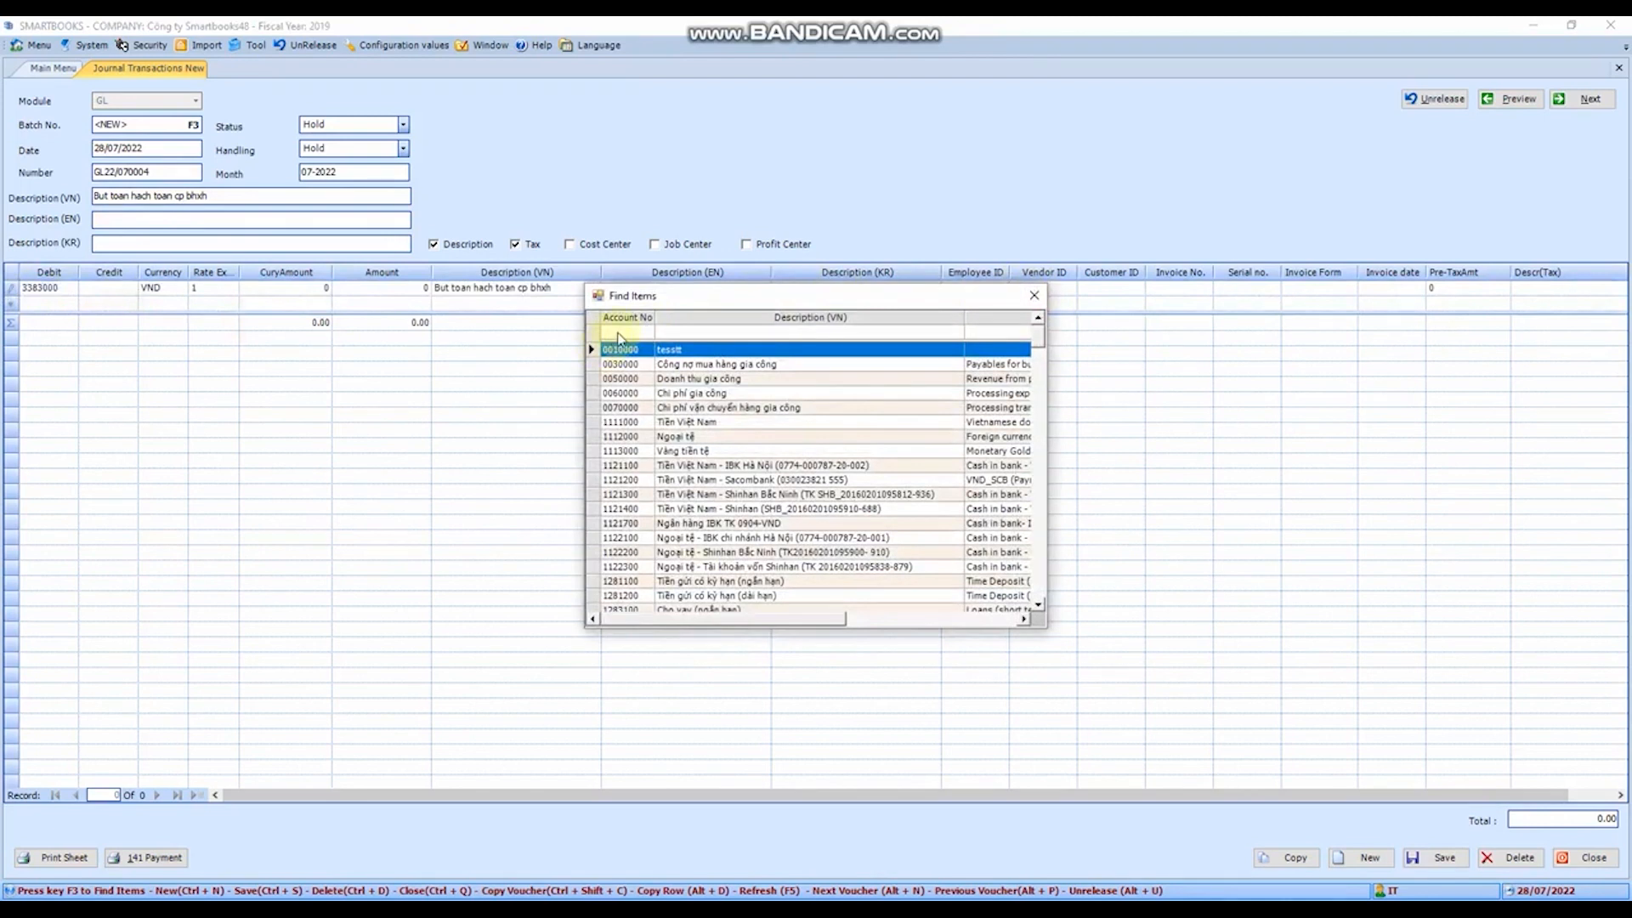
{"action": "left_click", "coordinate": [619, 333]}
{"action": "type", "text": "334"}
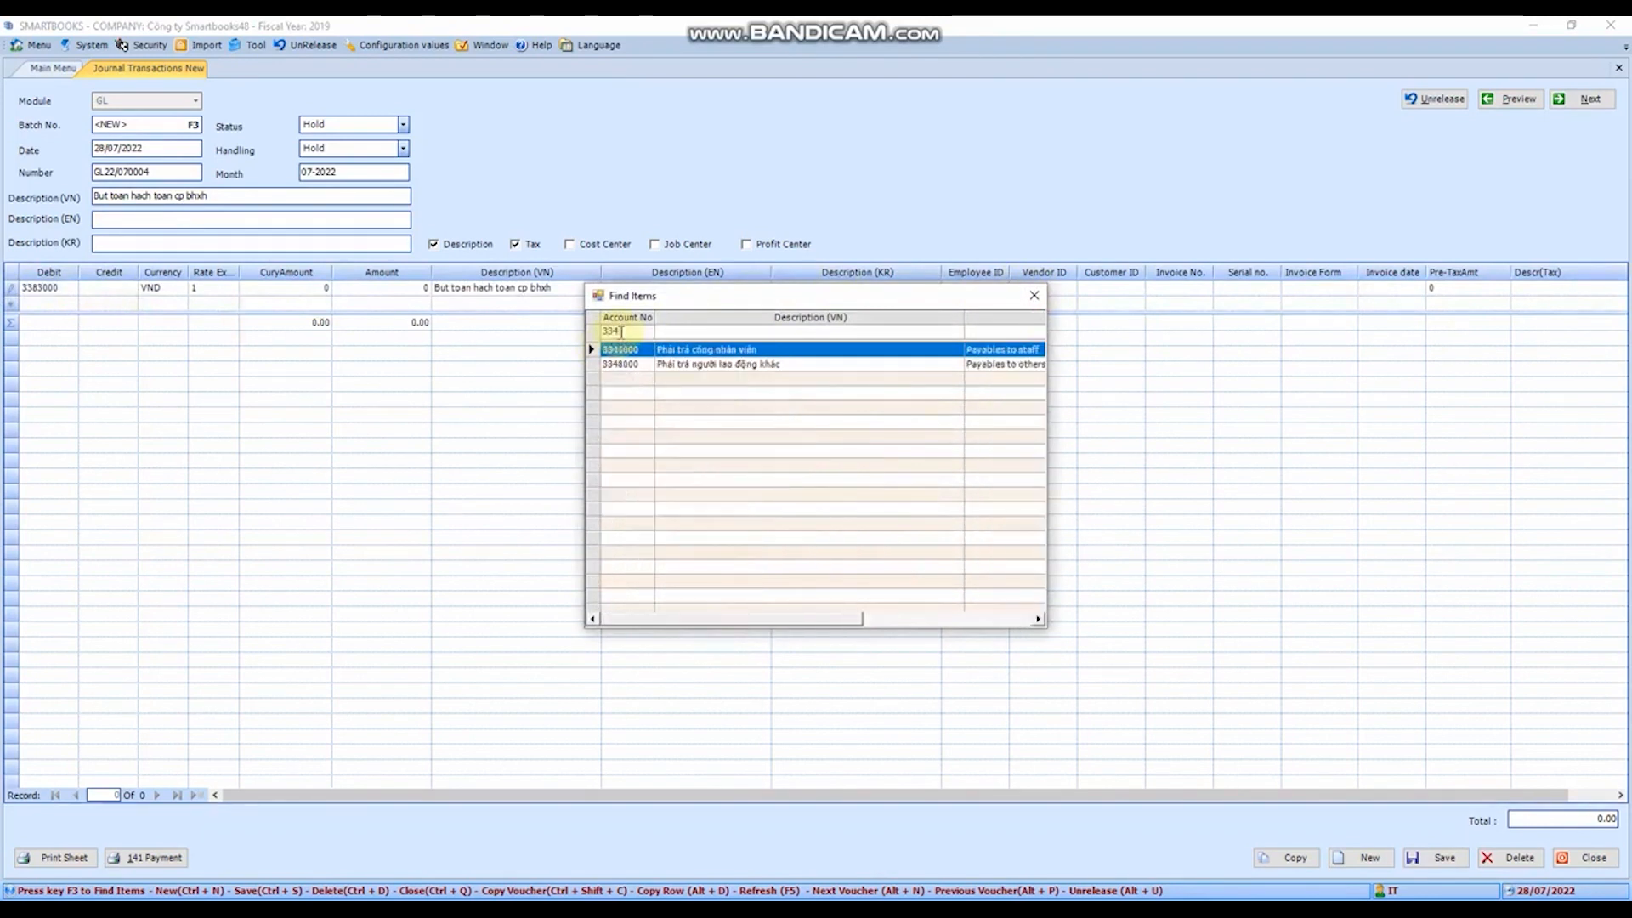
{"action": "double_click", "coordinate": [661, 352]}
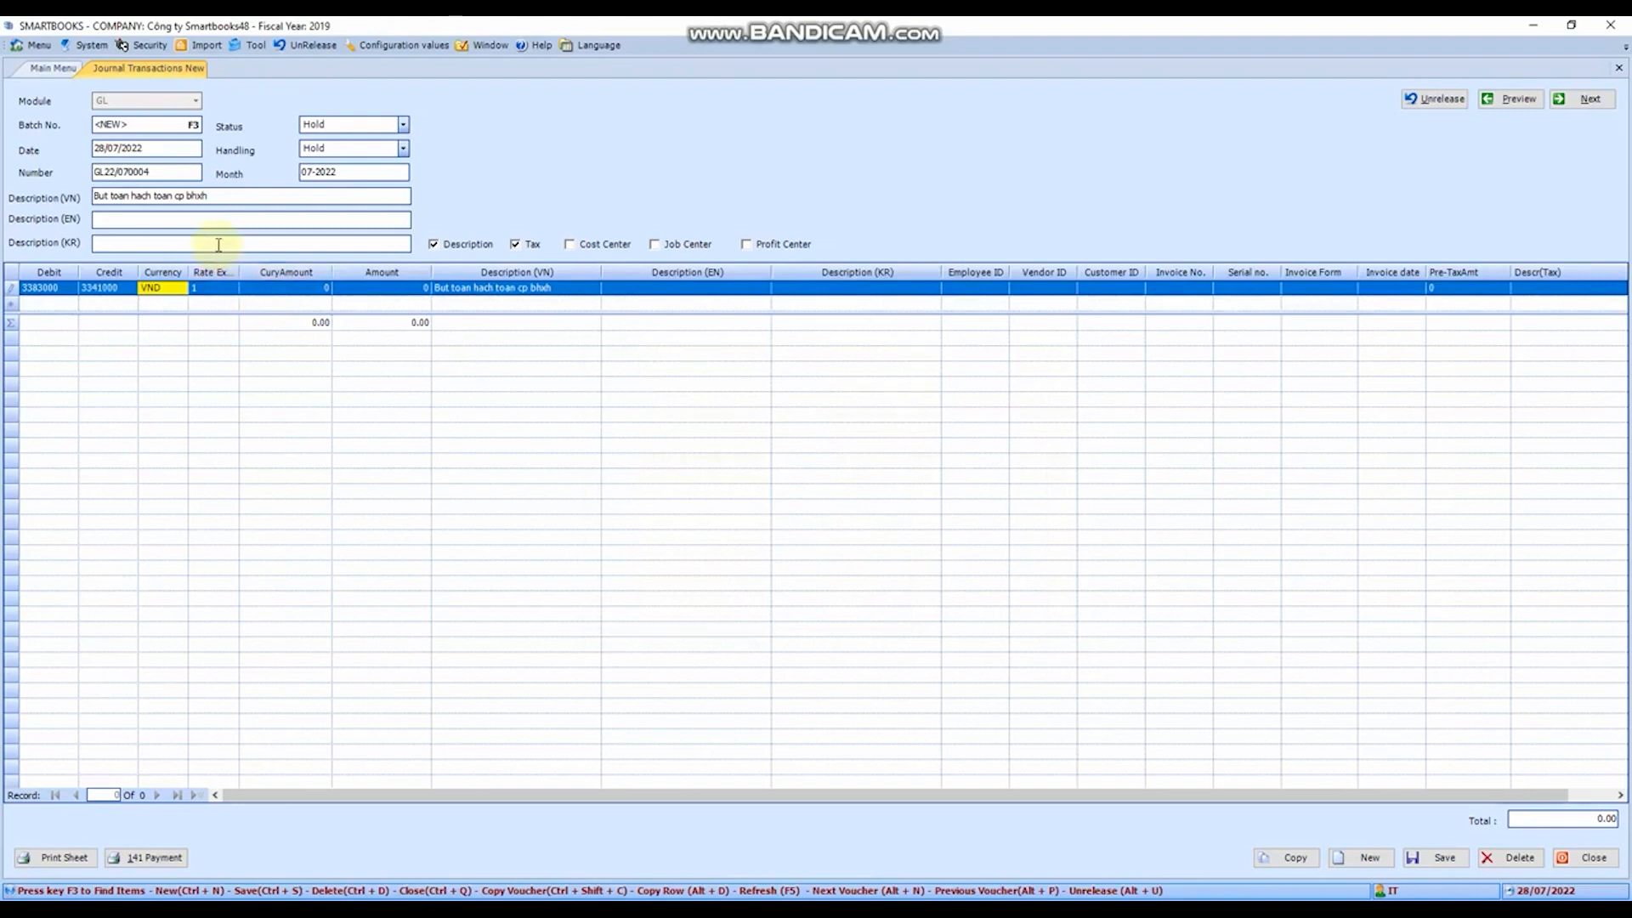
- Keep the VND exchange rate and enter a currency amount of 3,121,331 on the journal line
{"action": "left_click", "coordinate": [224, 291]}
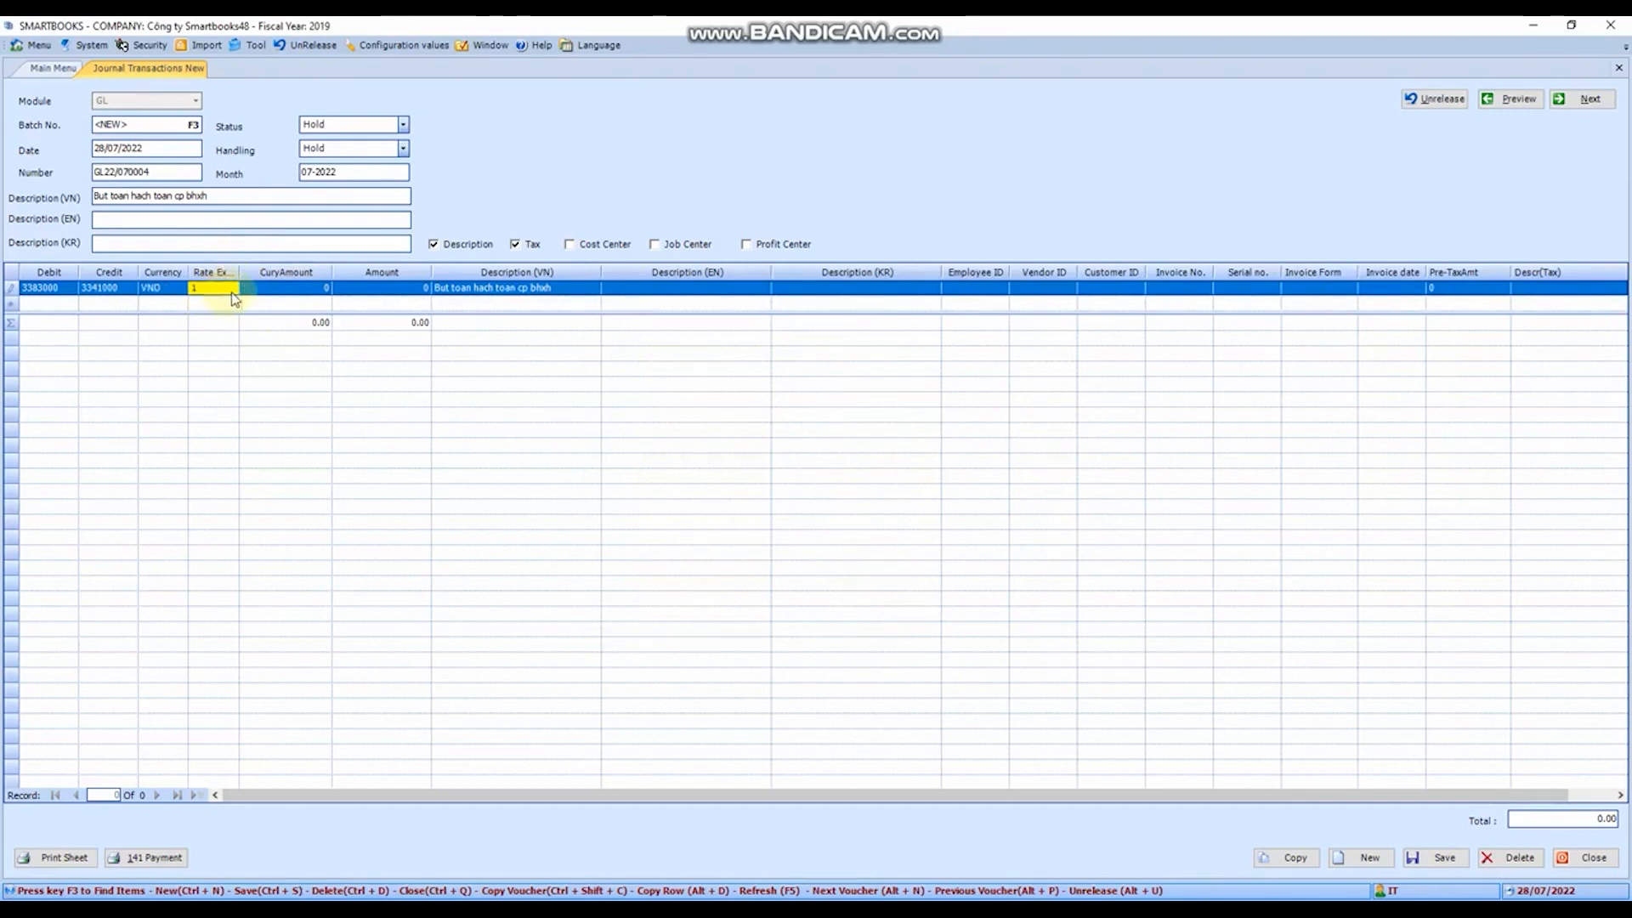
{"action": "left_click", "coordinate": [260, 290]}
{"action": "left_click", "coordinate": [303, 289]}
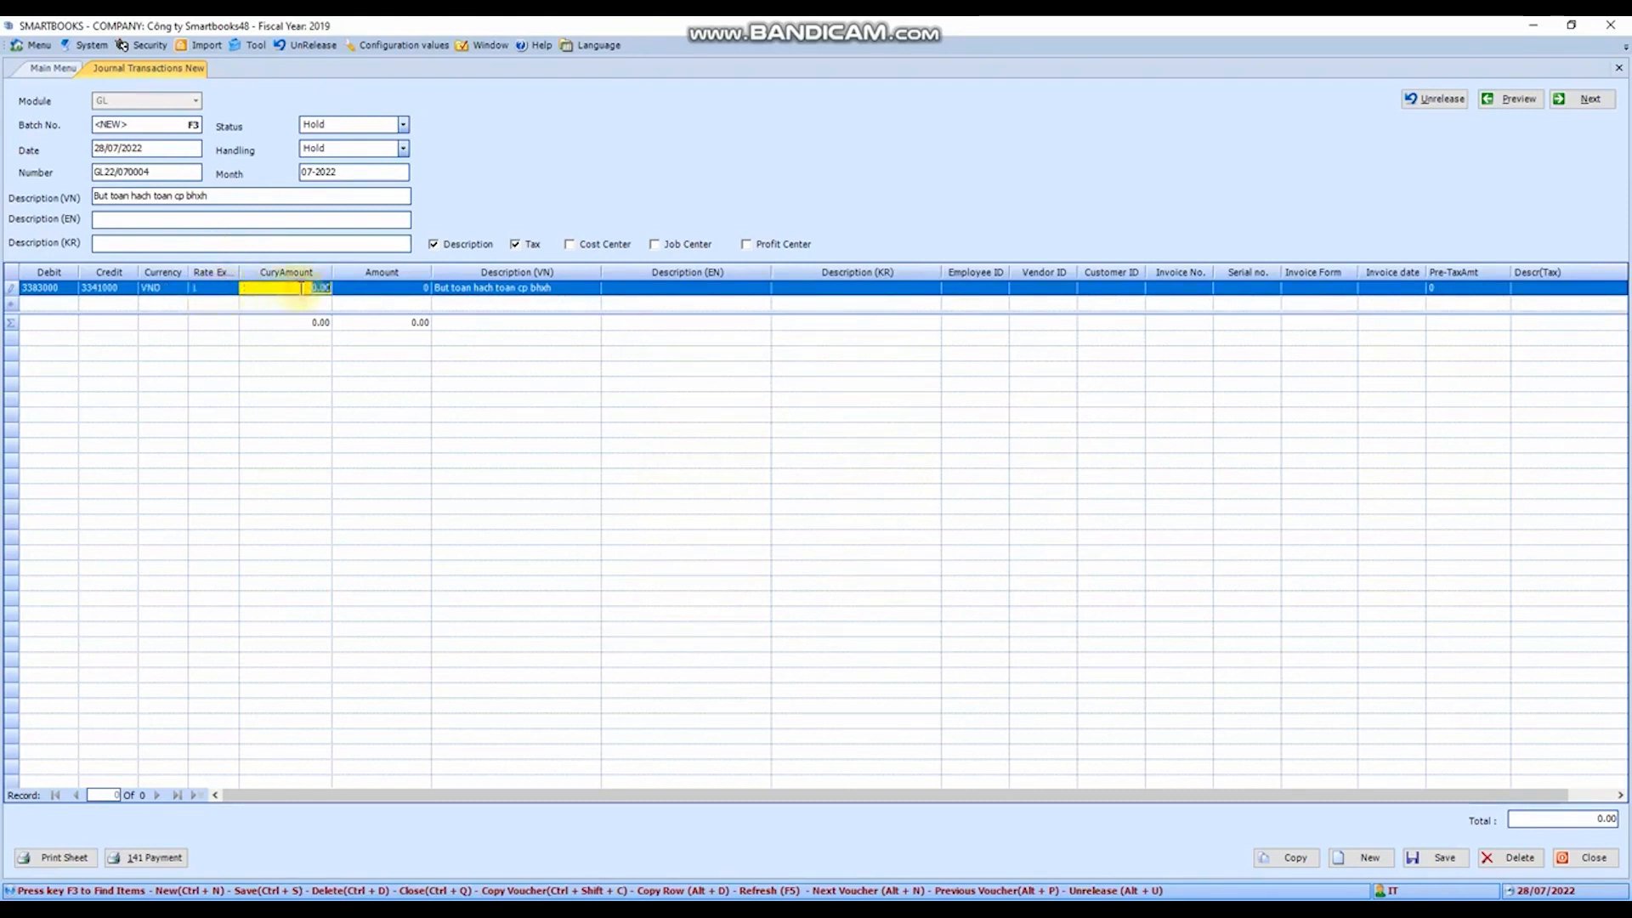
{"action": "type", "text": "3,121,331"}
{"action": "key", "text": "Tab"}
{"action": "key", "text": "Tab"}
{"action": "key", "text": "Tab"}
{"action": "key", "text": "Tab"}
{"action": "key", "text": "Tab"}
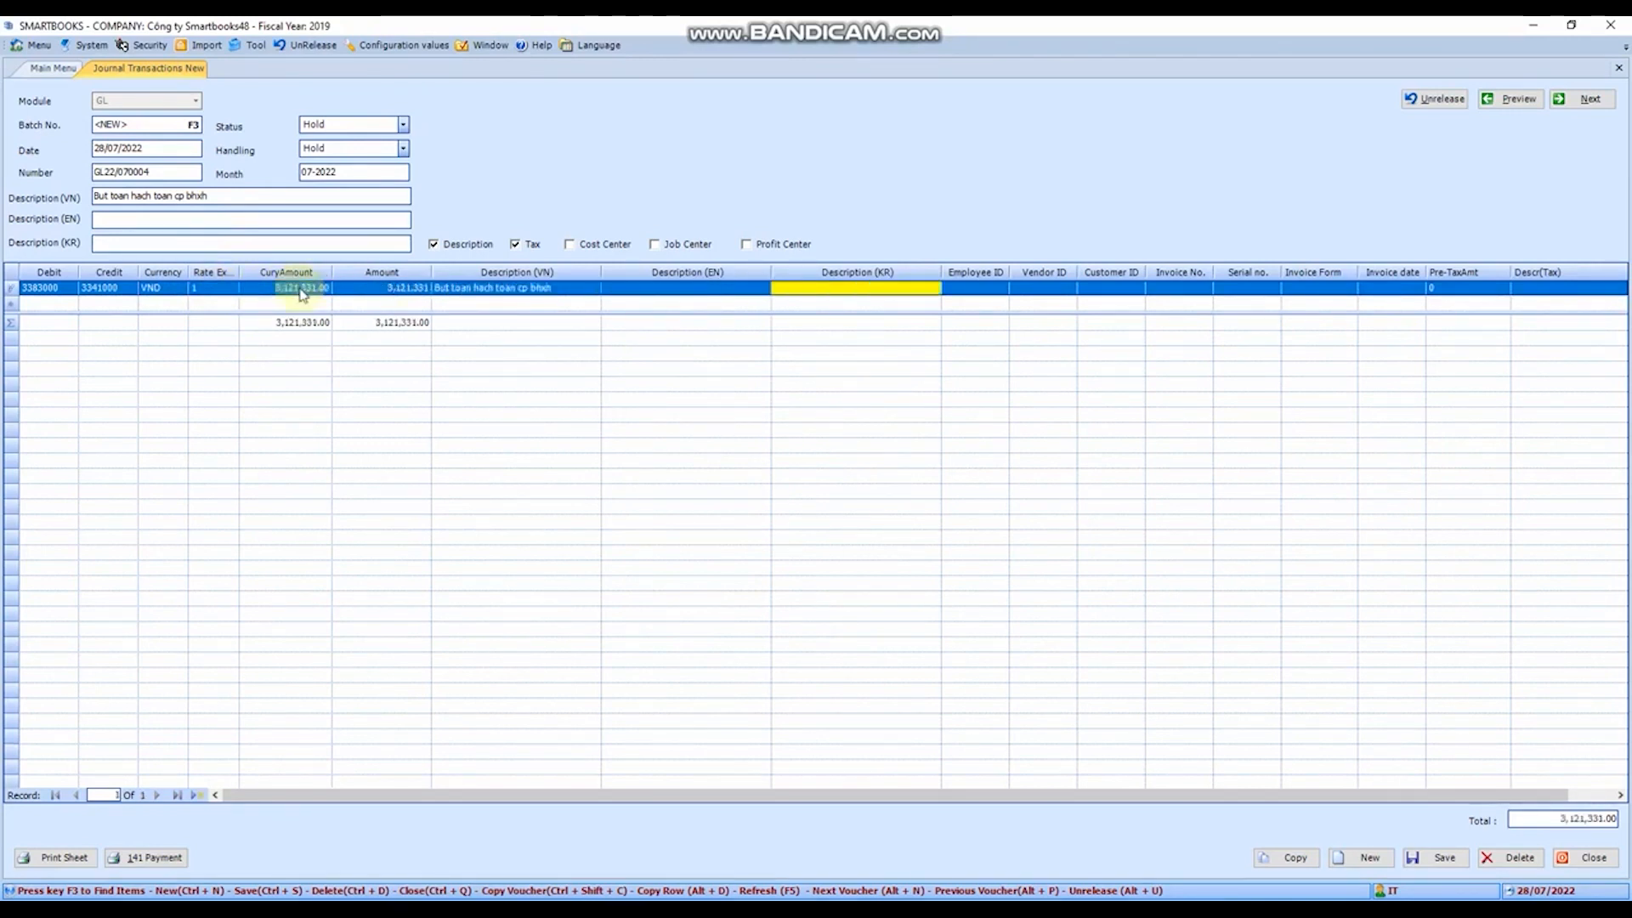
- Go through the line's employee, vendor, customer and invoice fields, leaving them all empty
{"action": "key", "text": "Tab"}
{"action": "key", "text": "Tab"}
{"action": "key", "text": "Tab"}
{"action": "key", "text": "Tab"}
{"action": "key", "text": "Tab"}
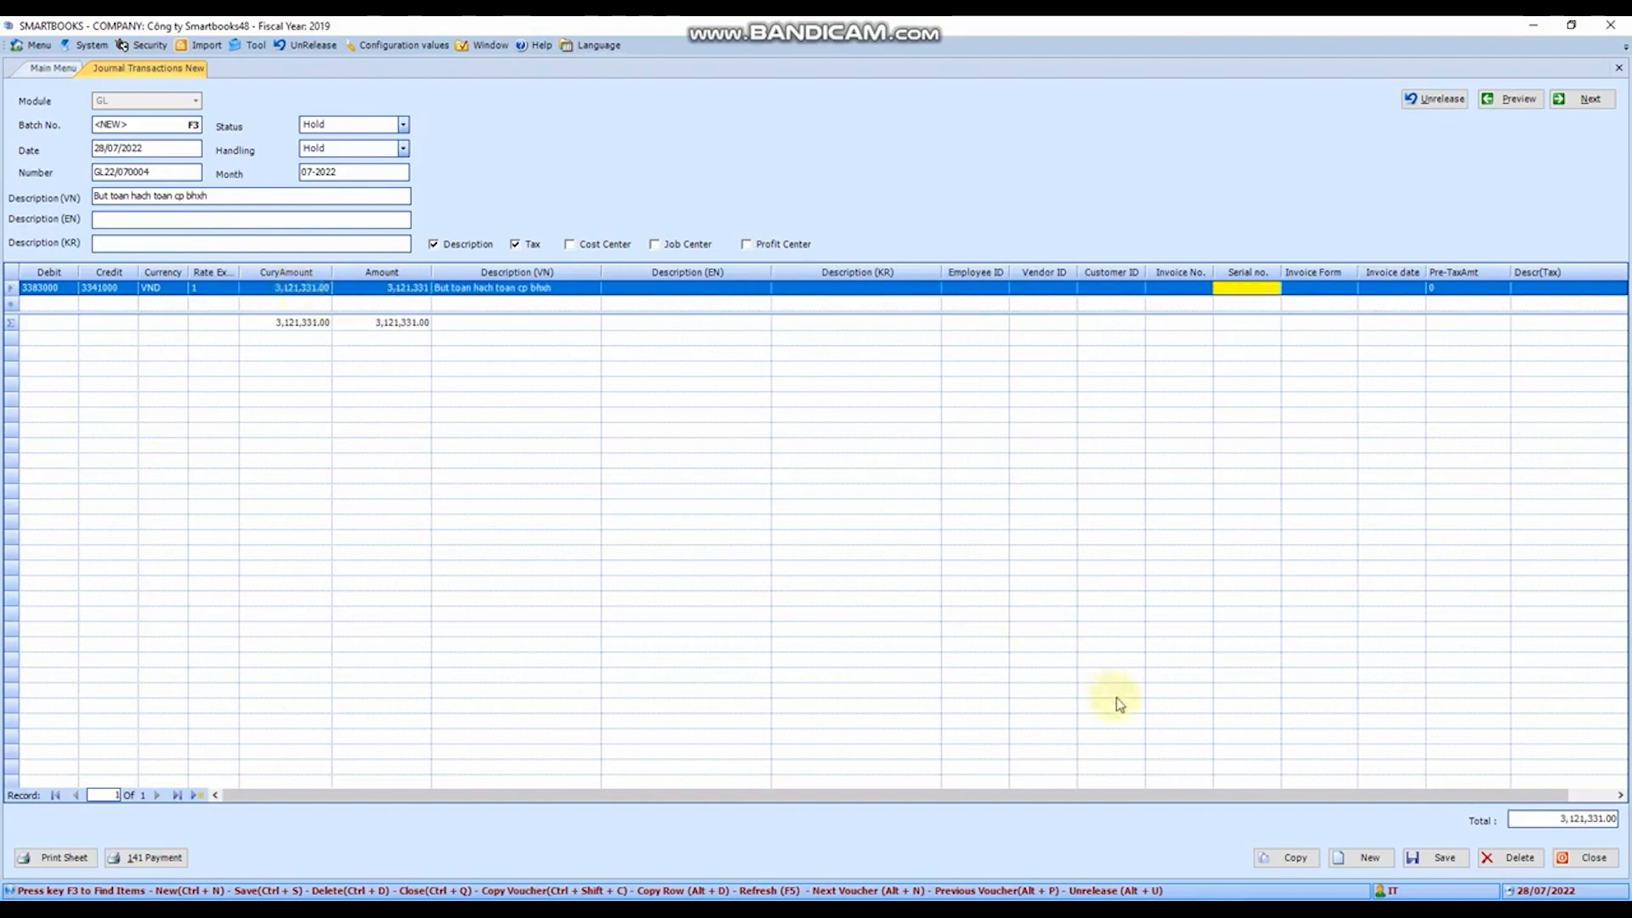
{"action": "left_click_drag", "start_coordinate": [1137, 791], "coordinate": [1235, 796]}
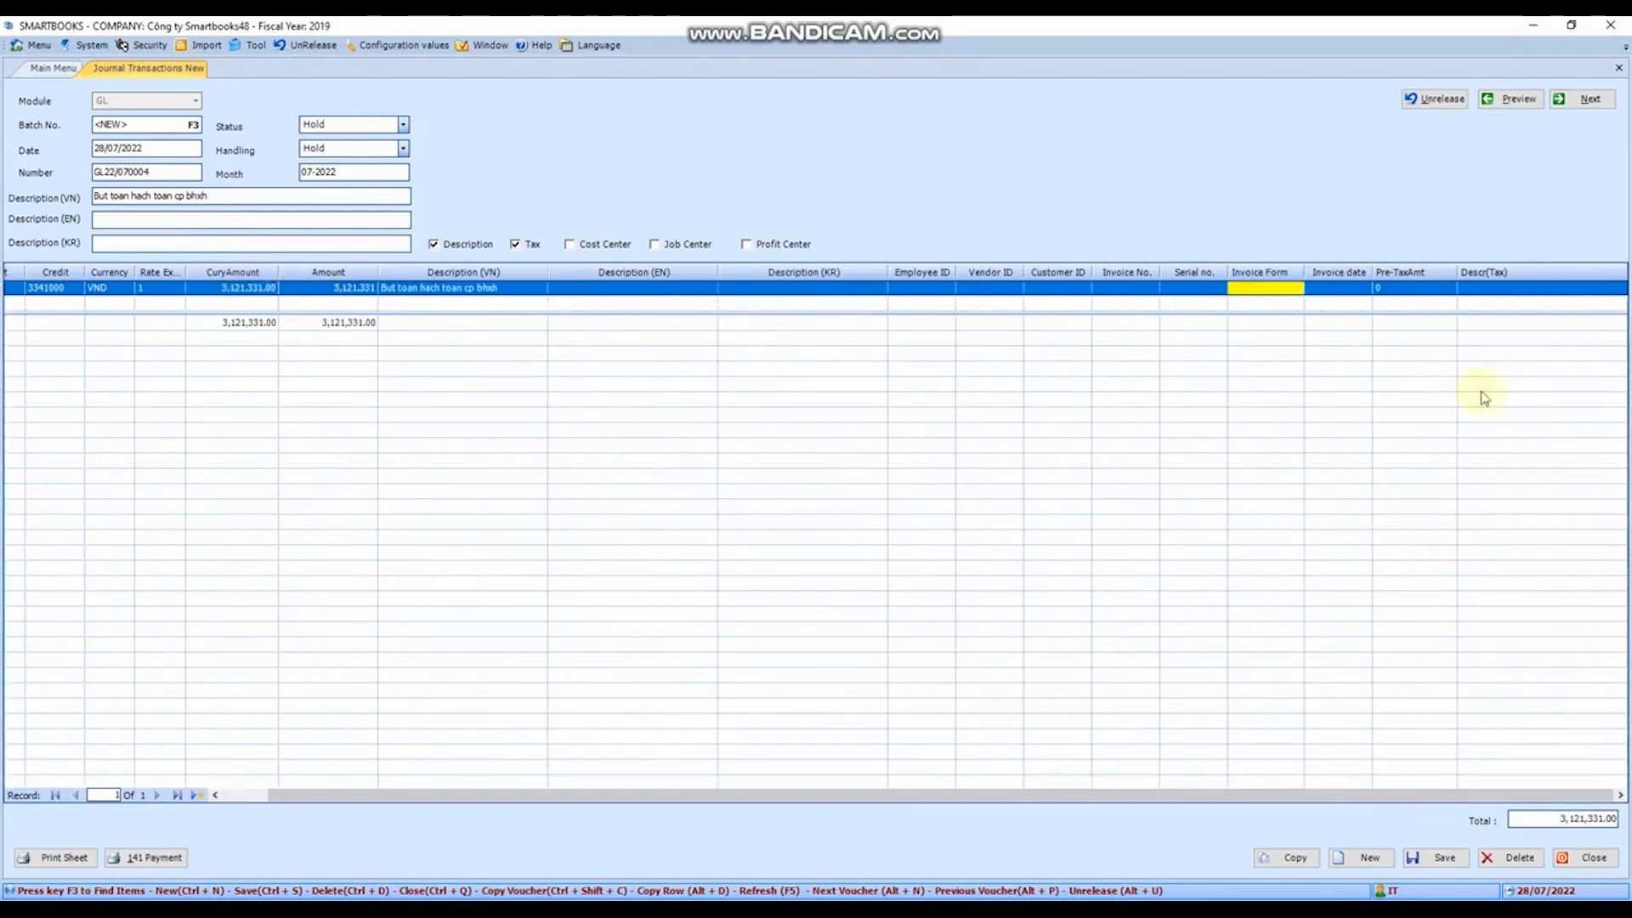
{"action": "left_click", "coordinate": [931, 293]}
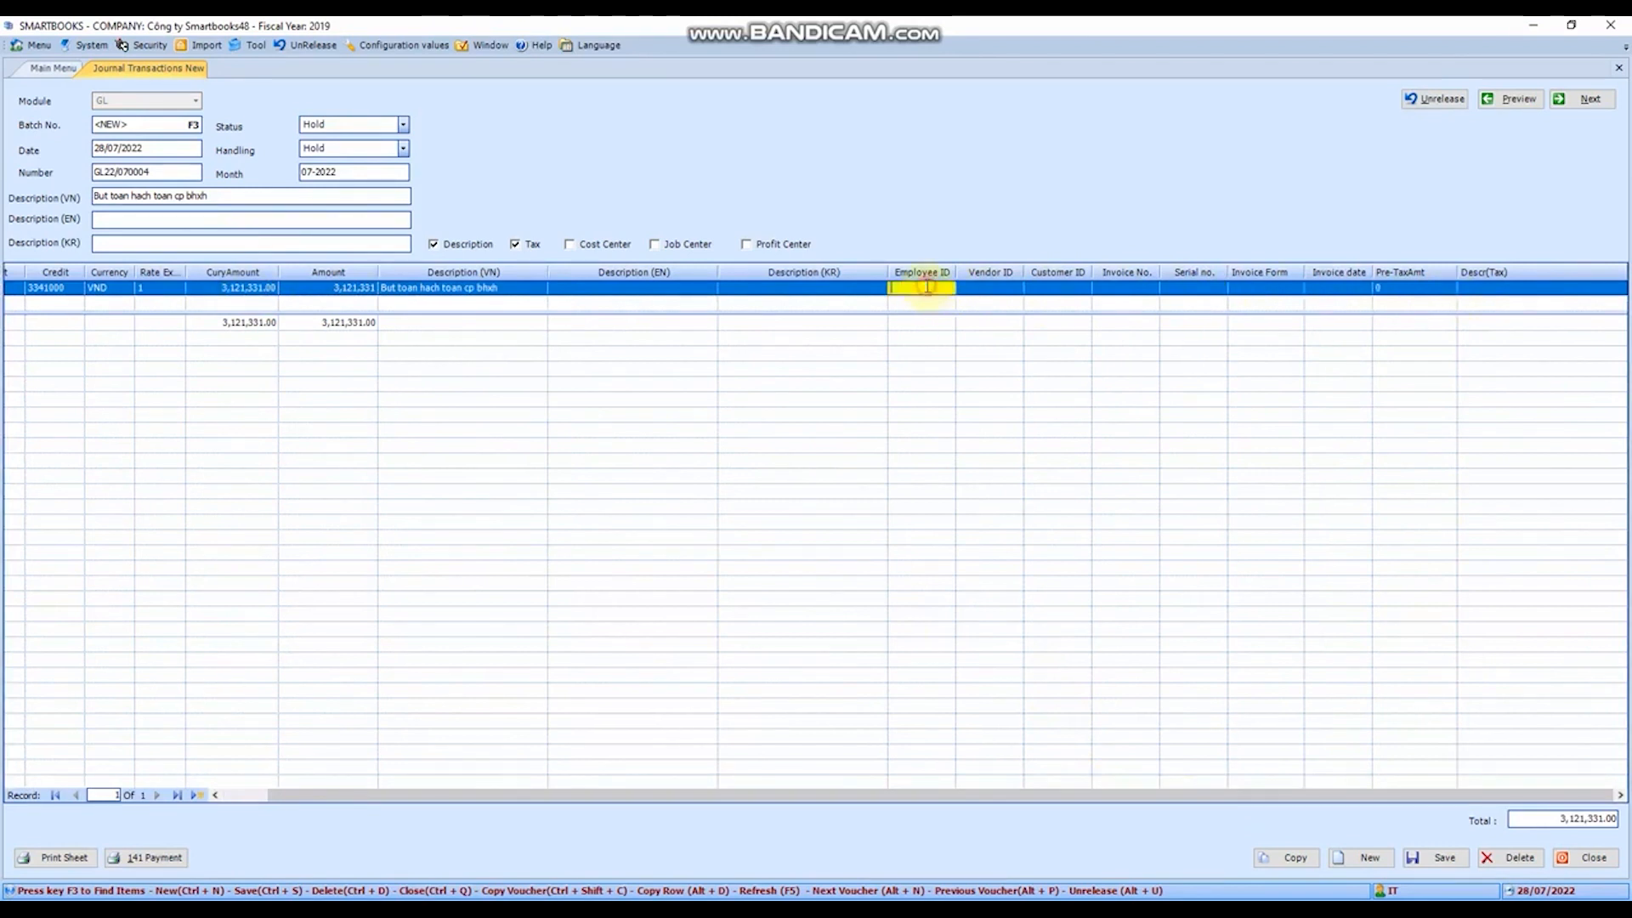
{"action": "left_click", "coordinate": [1001, 294]}
{"action": "left_click", "coordinate": [1069, 294]}
{"action": "left_click", "coordinate": [1139, 294]}
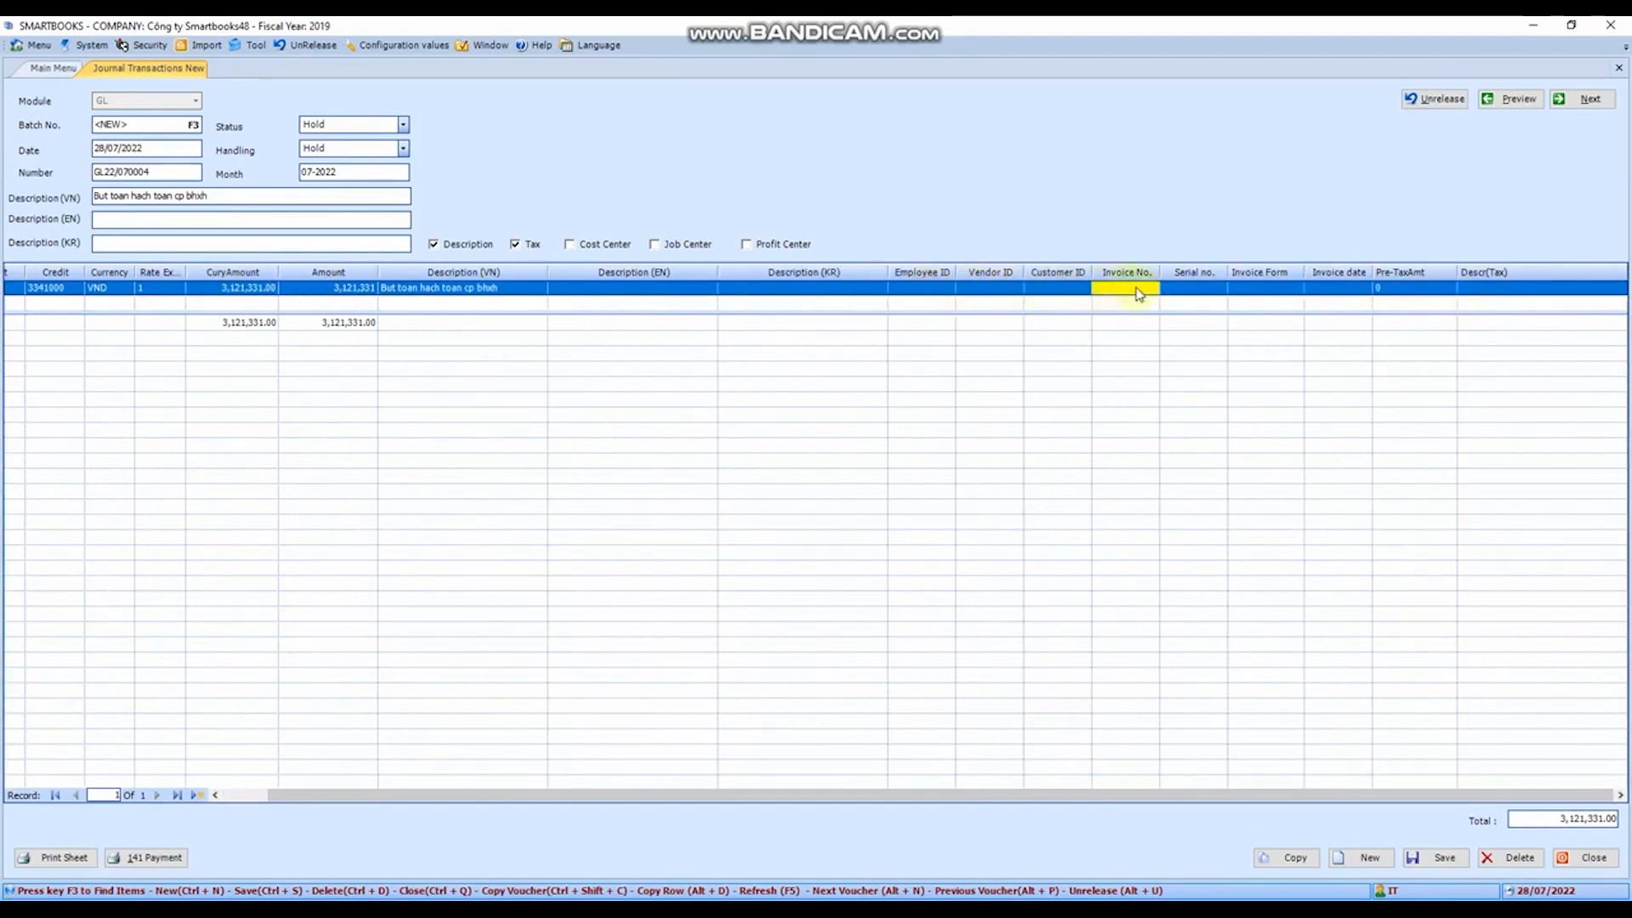
{"action": "left_click", "coordinate": [1188, 293]}
{"action": "left_click", "coordinate": [1255, 293]}
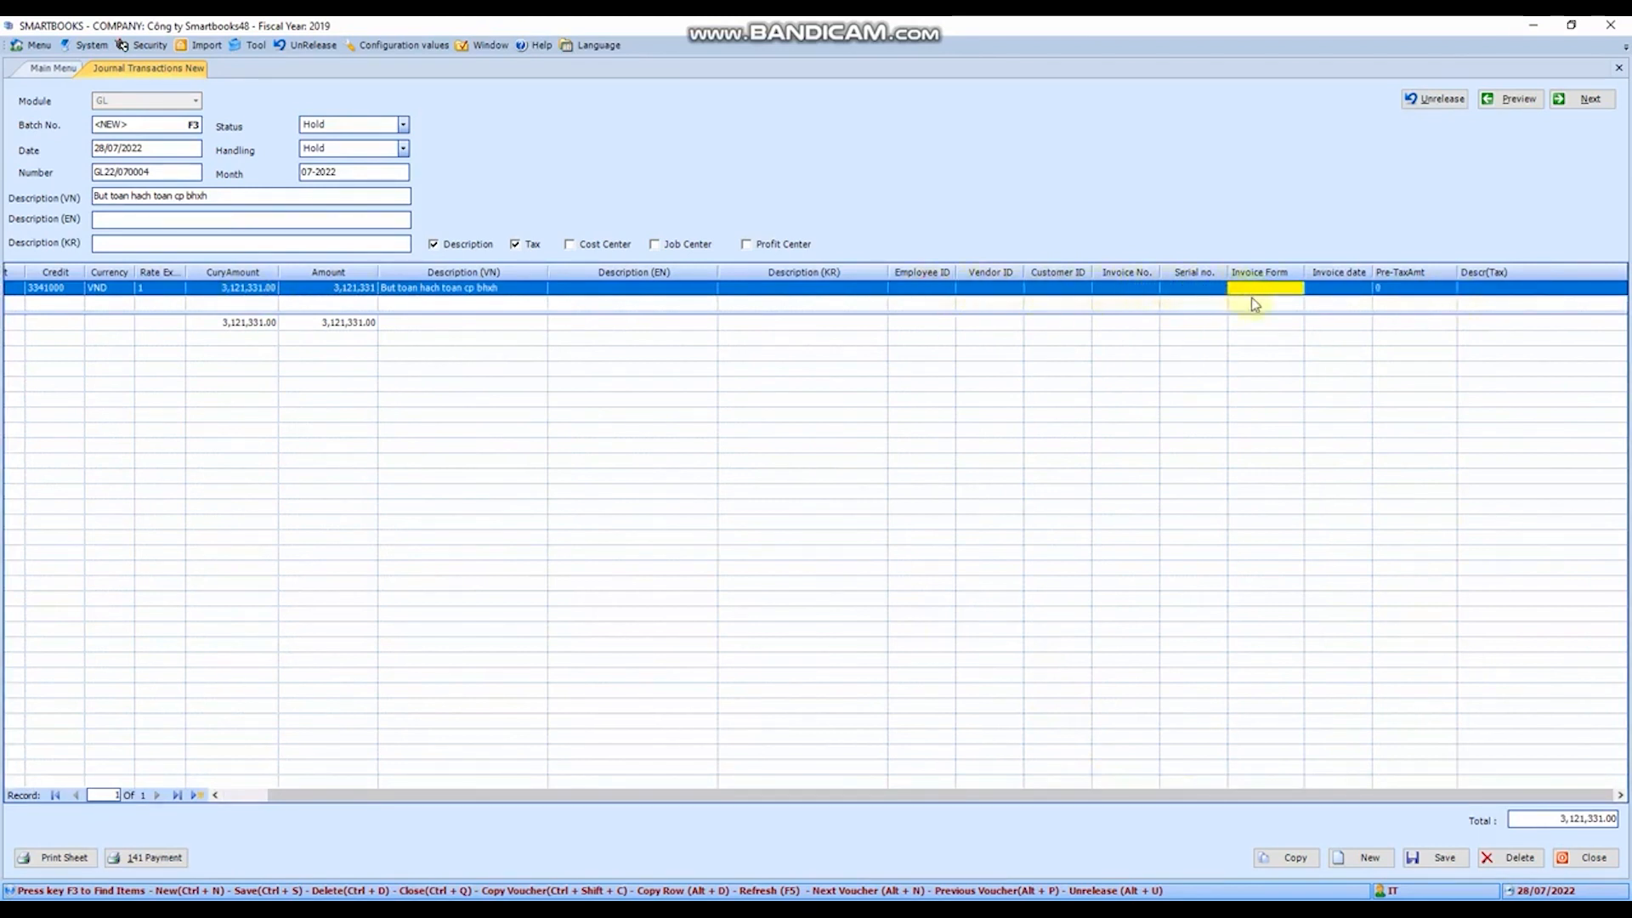
{"action": "key", "text": "Tab"}
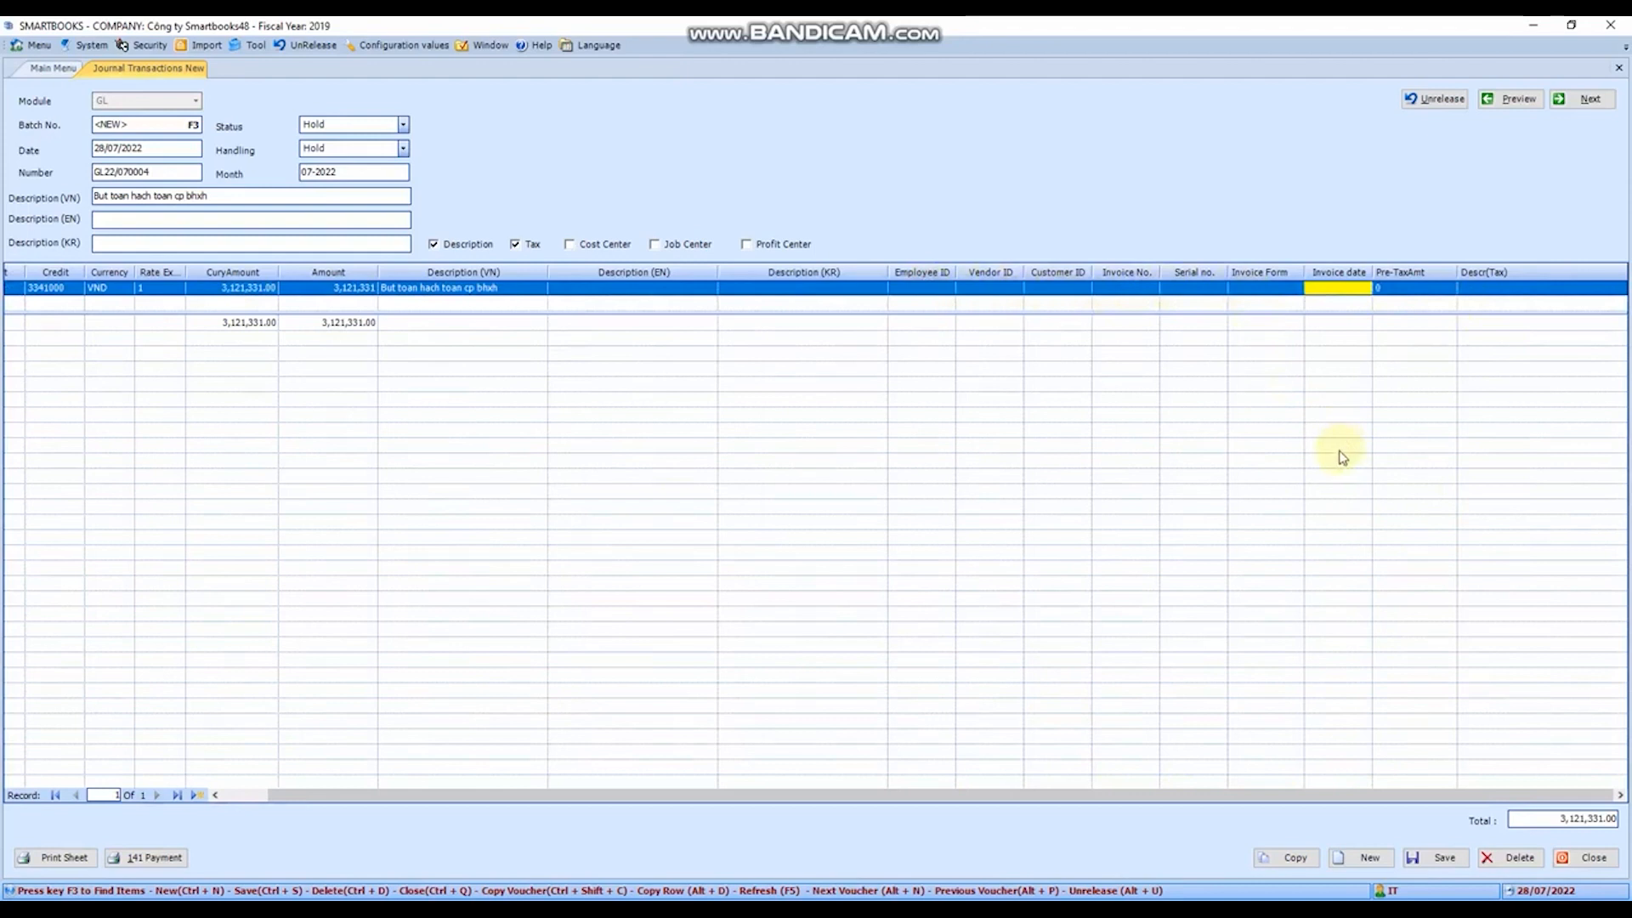
- Save the journal voucher and dismiss the confirmation
{"action": "left_click", "coordinate": [1440, 860]}
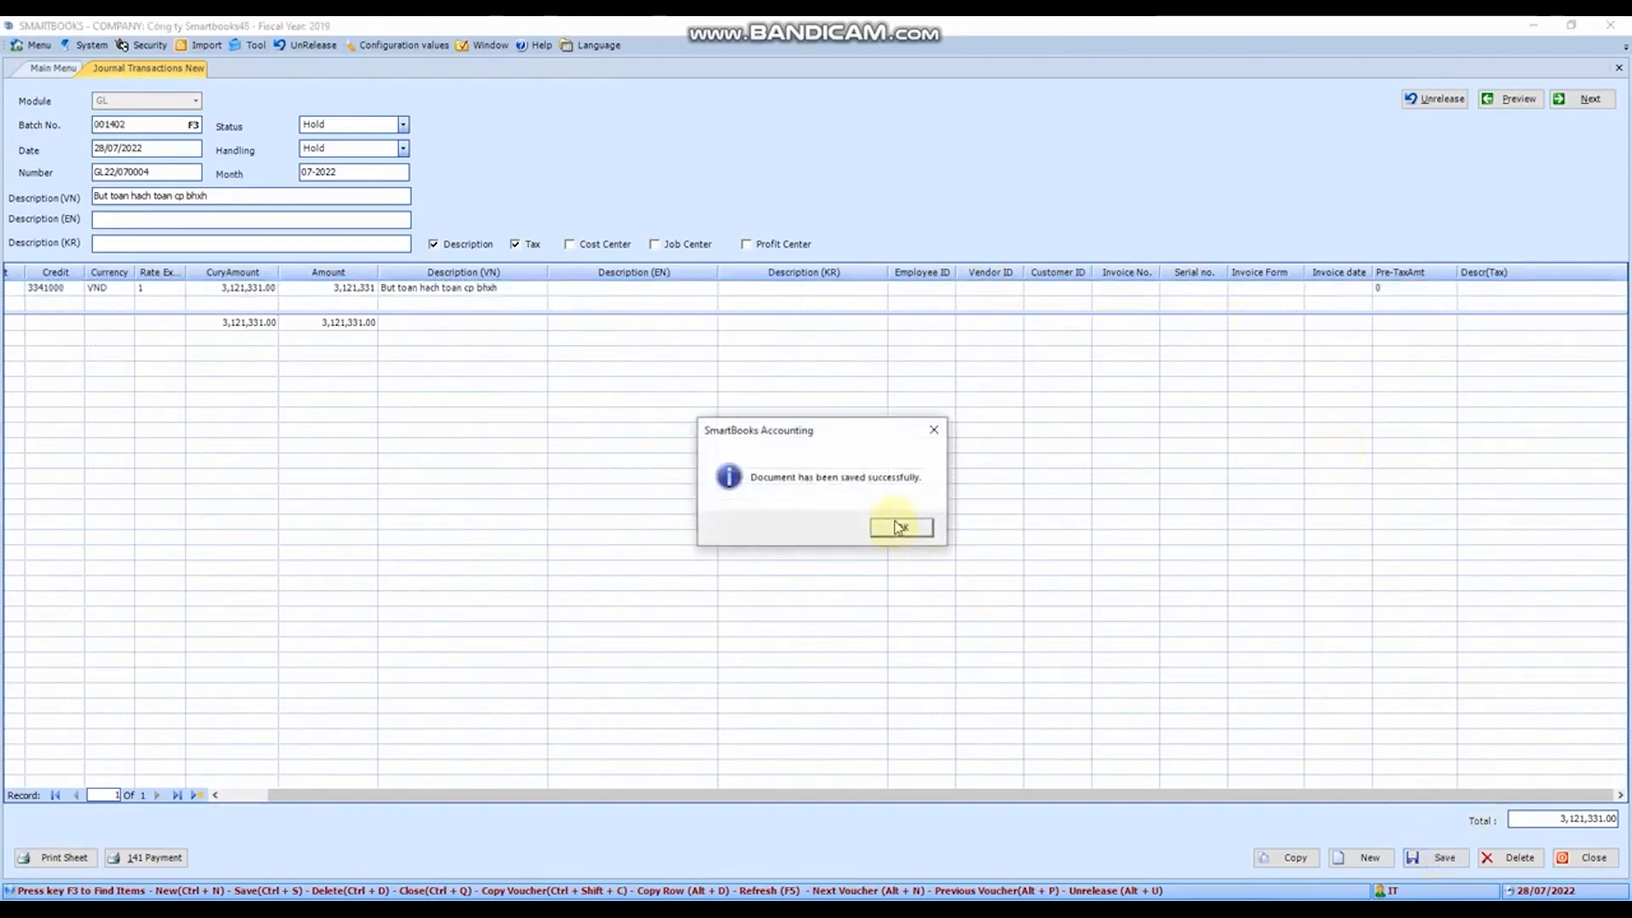
{"action": "left_click", "coordinate": [899, 527]}
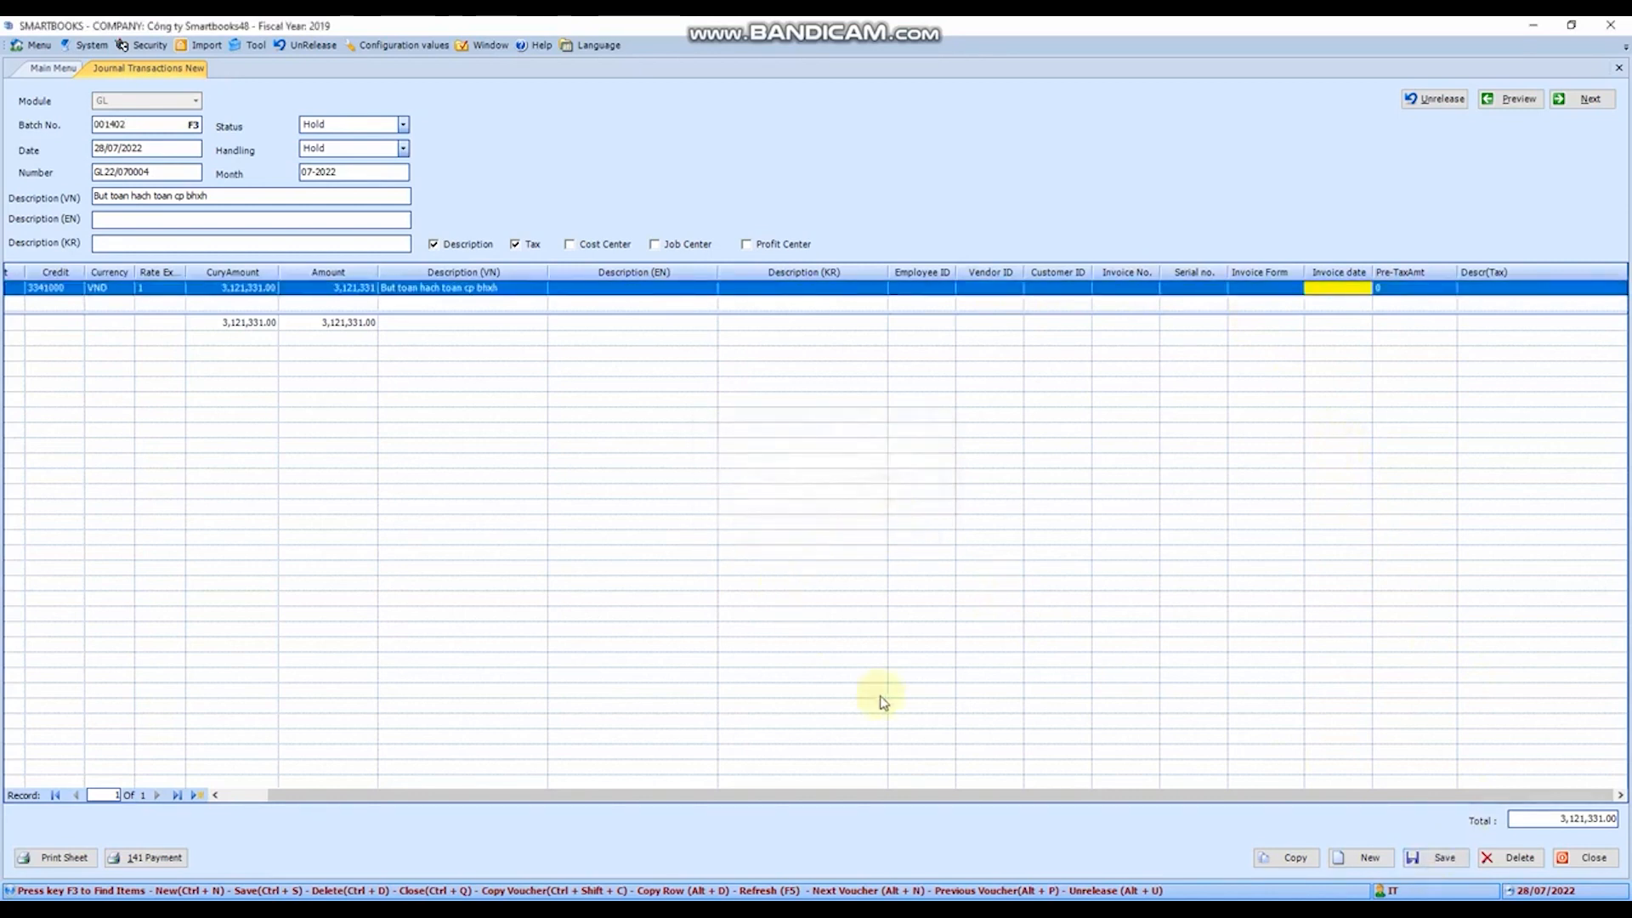
- Check the handling options available for the saved voucher, leaving it on Hold, and close the voucher
{"action": "left_click_drag", "start_coordinate": [1176, 796], "coordinate": [399, 170]}
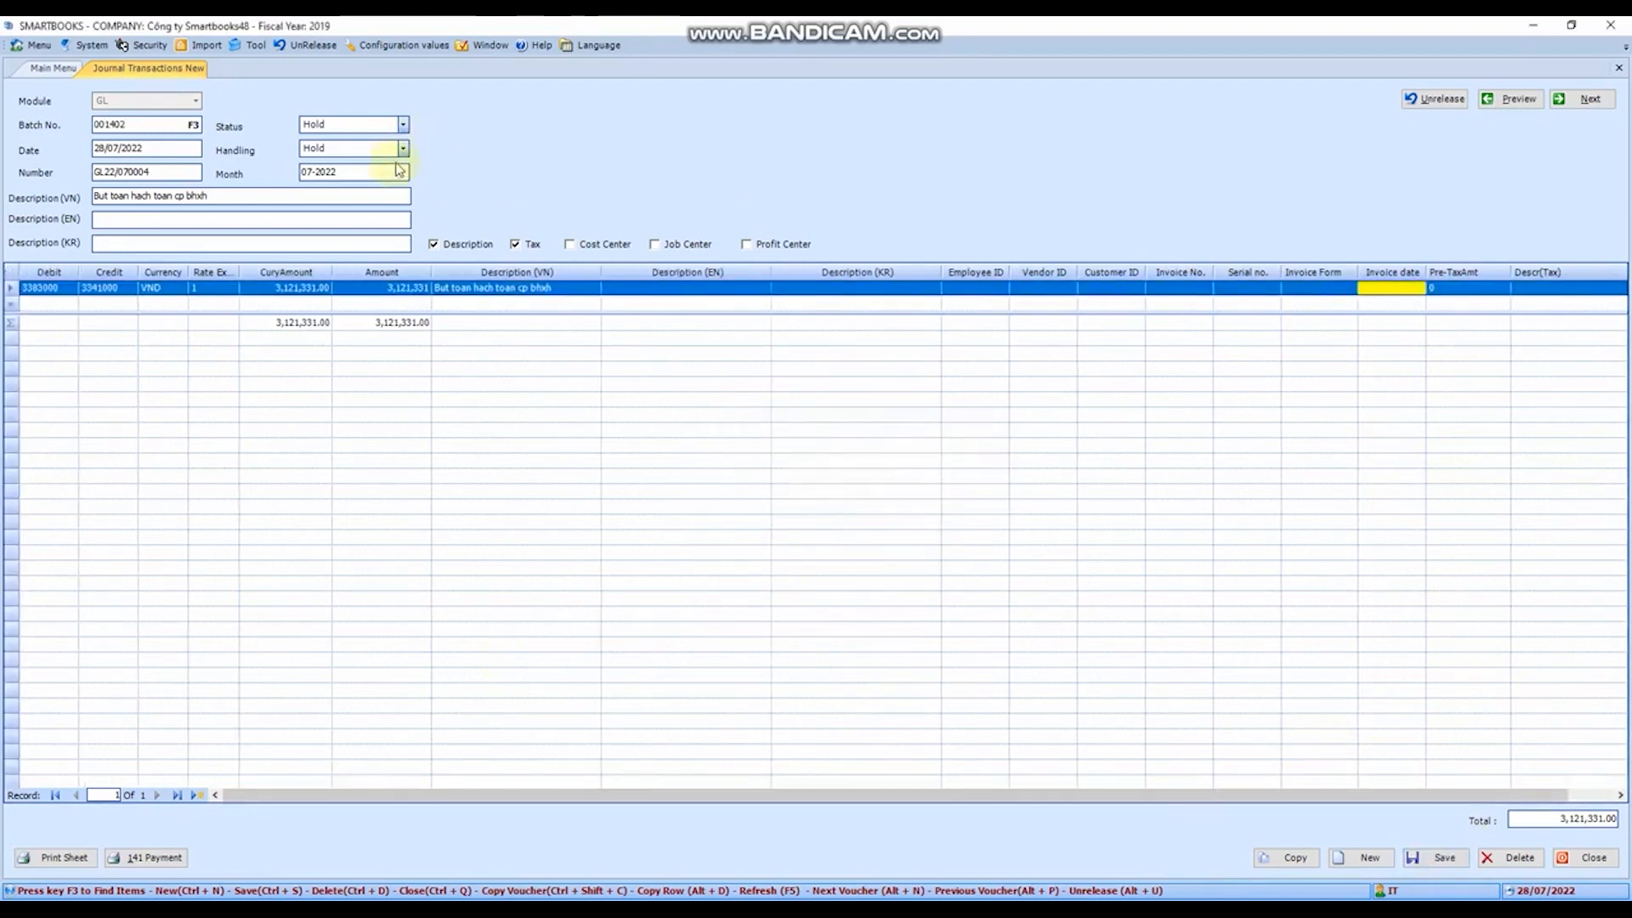
{"action": "left_click", "coordinate": [403, 149]}
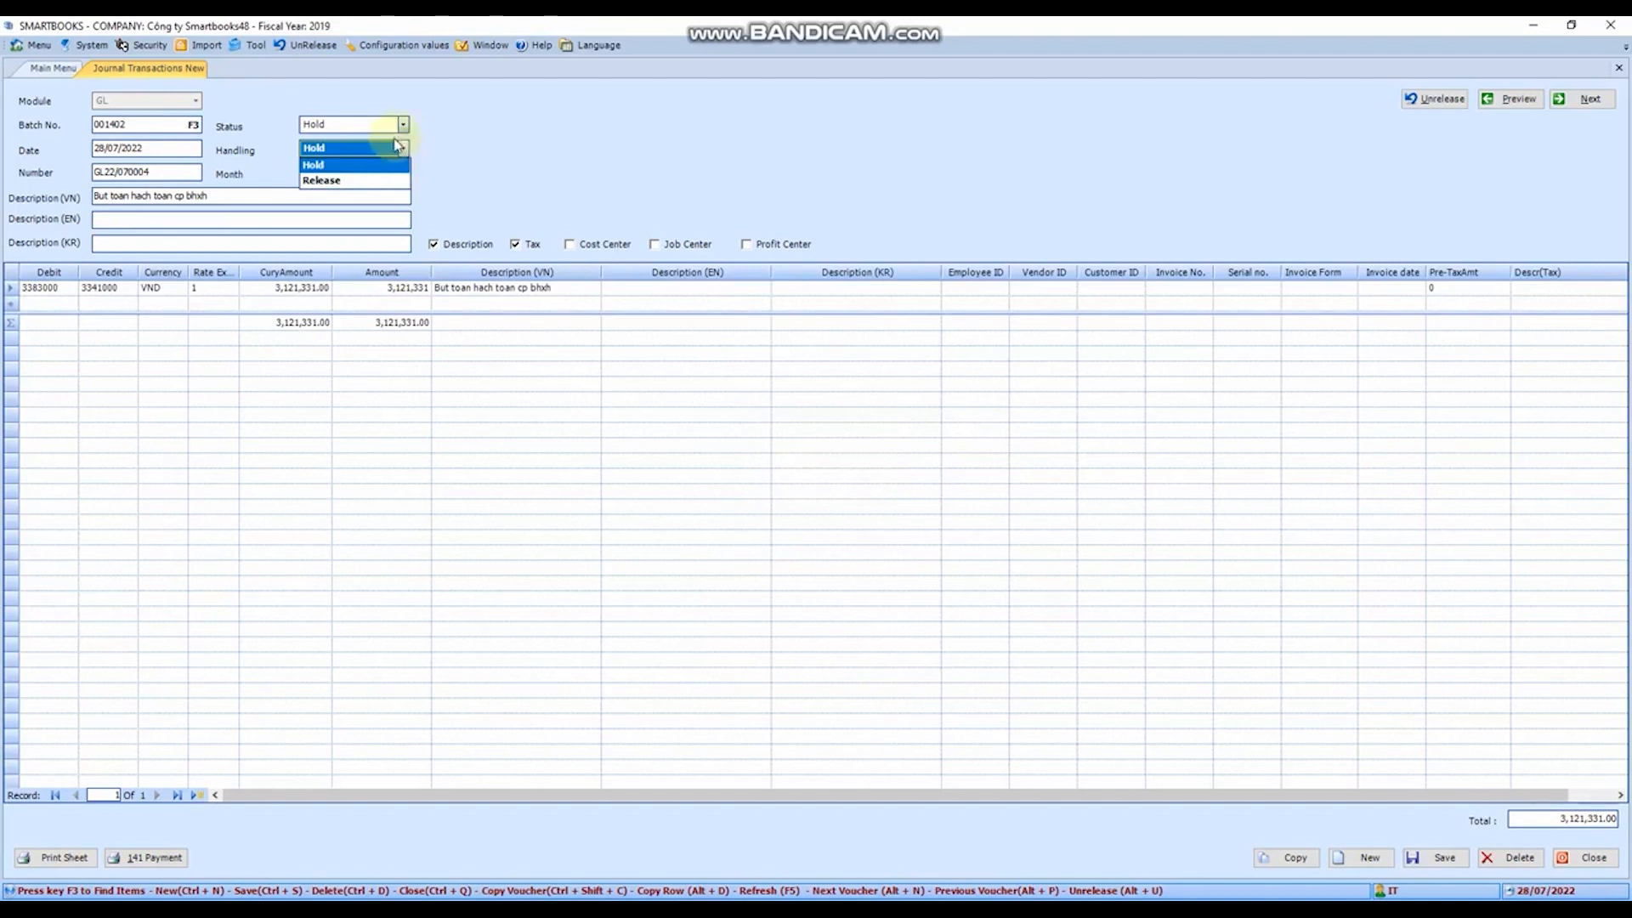
{"action": "left_click", "coordinate": [1619, 68]}
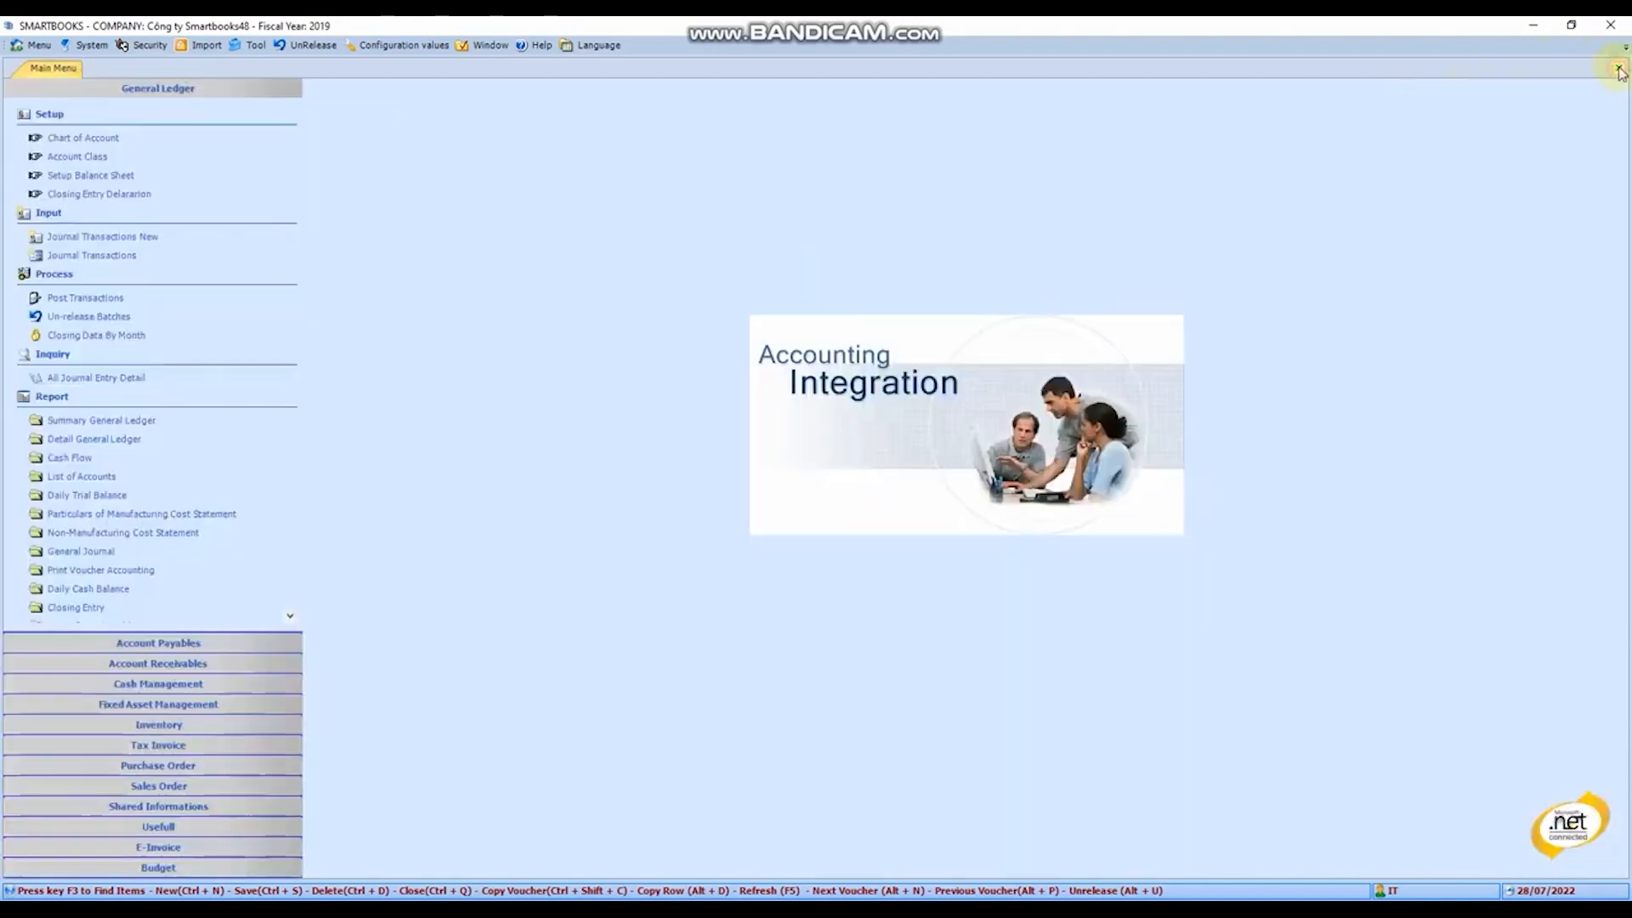
- Open the Journal Transactions form and go through its invoice number, serial number and invoice date fields
{"action": "left_click", "coordinate": [93, 257]}
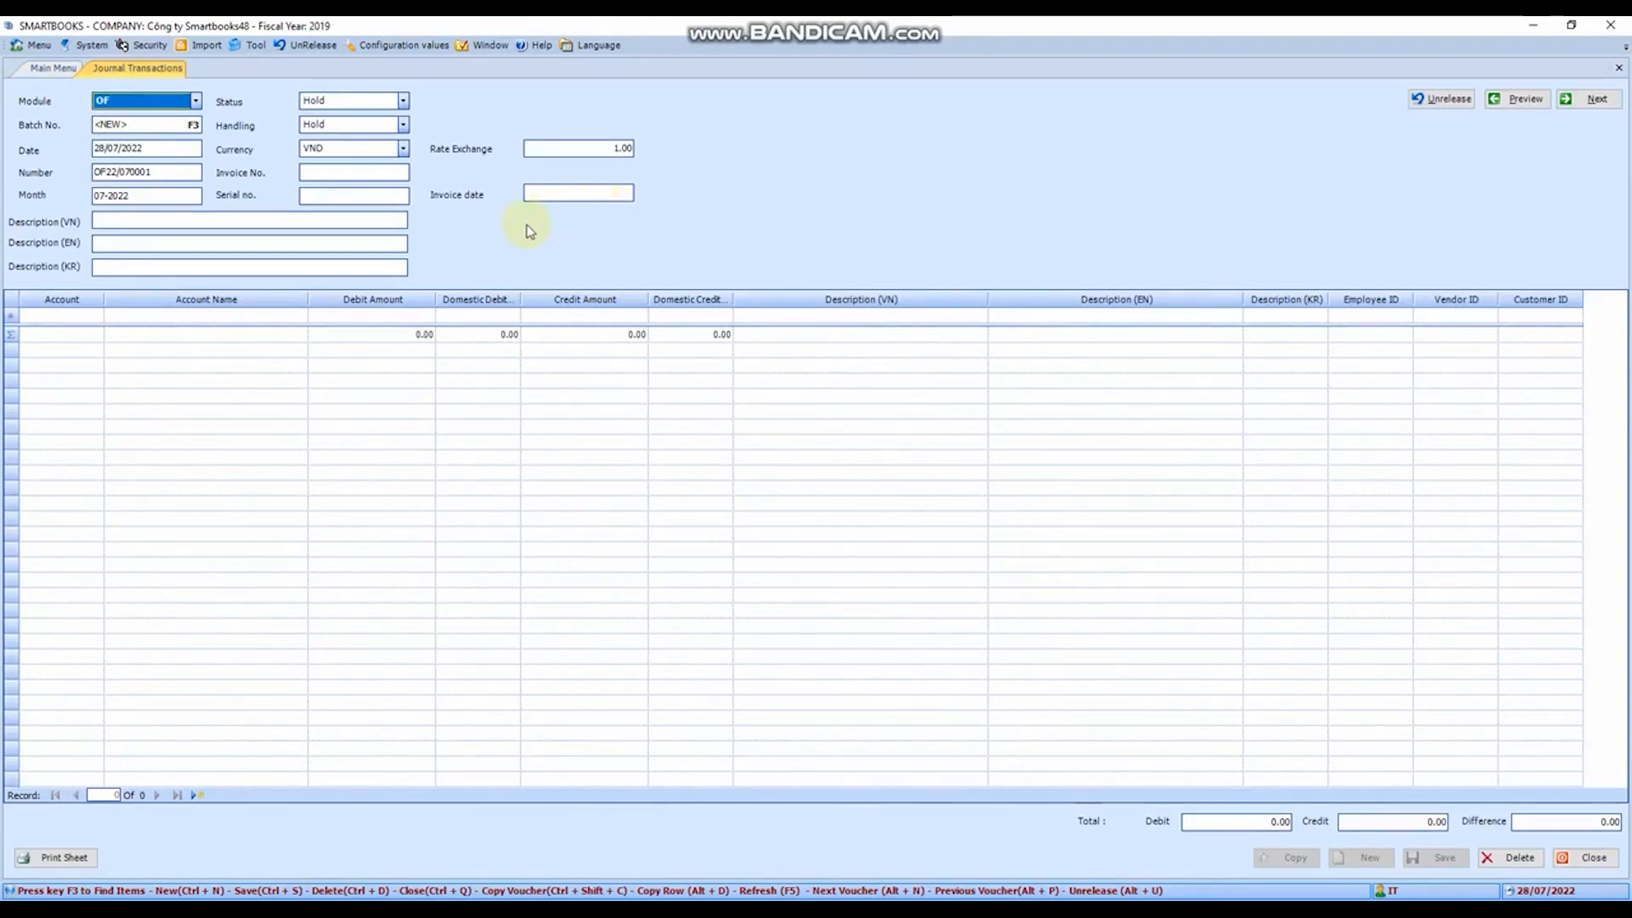
{"action": "left_click", "coordinate": [326, 172]}
{"action": "left_click", "coordinate": [329, 194]}
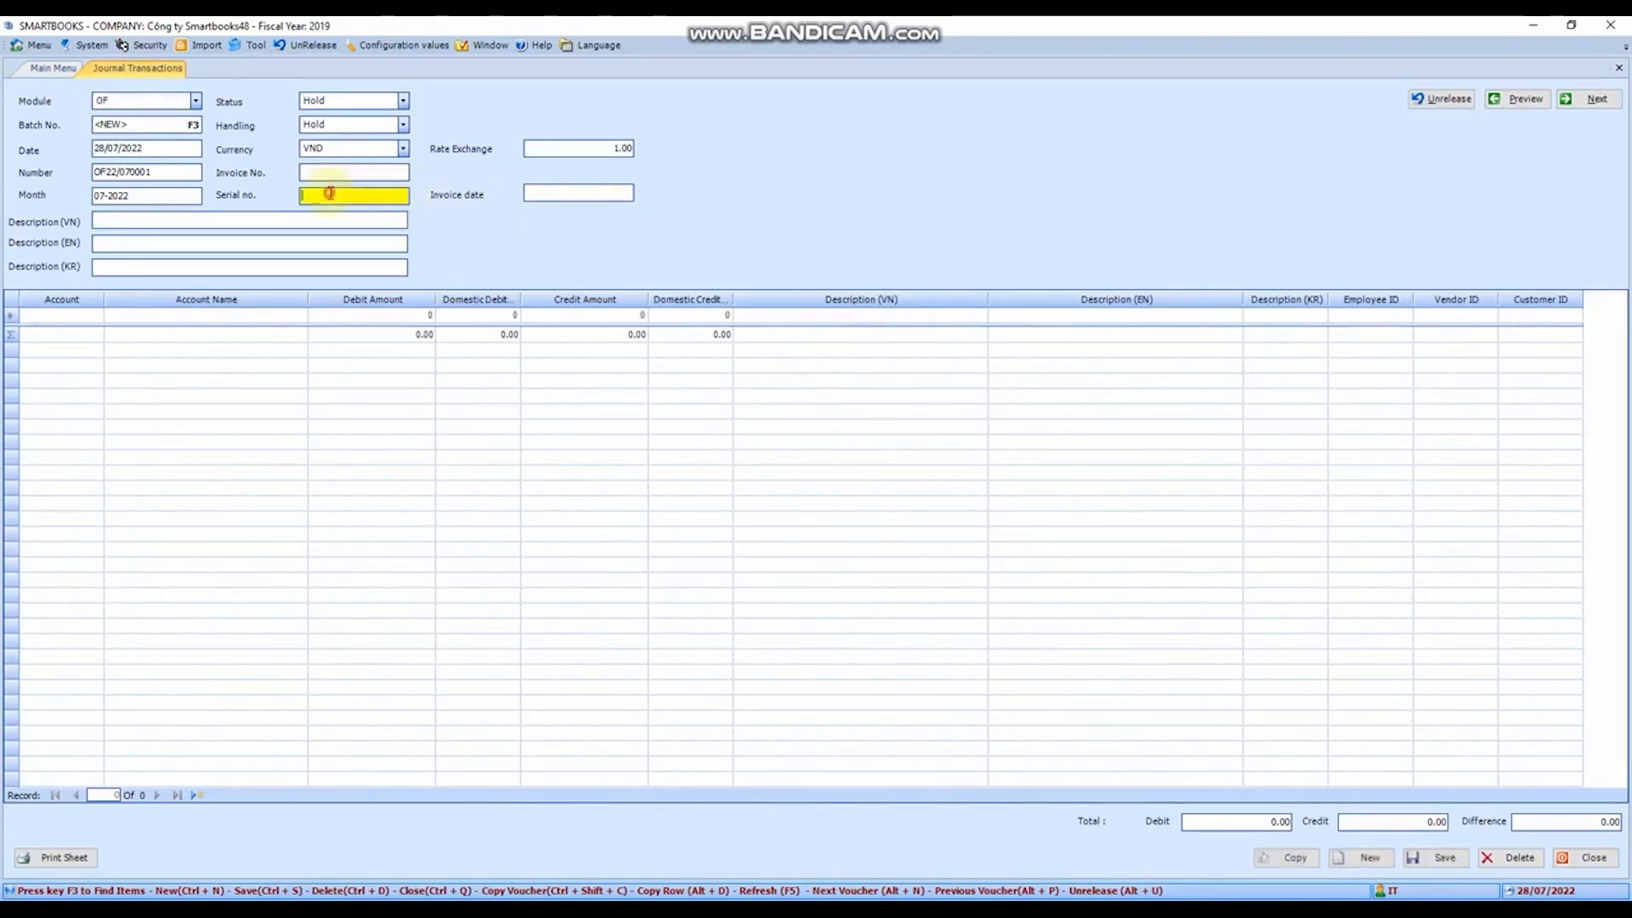
{"action": "left_click", "coordinate": [544, 192]}
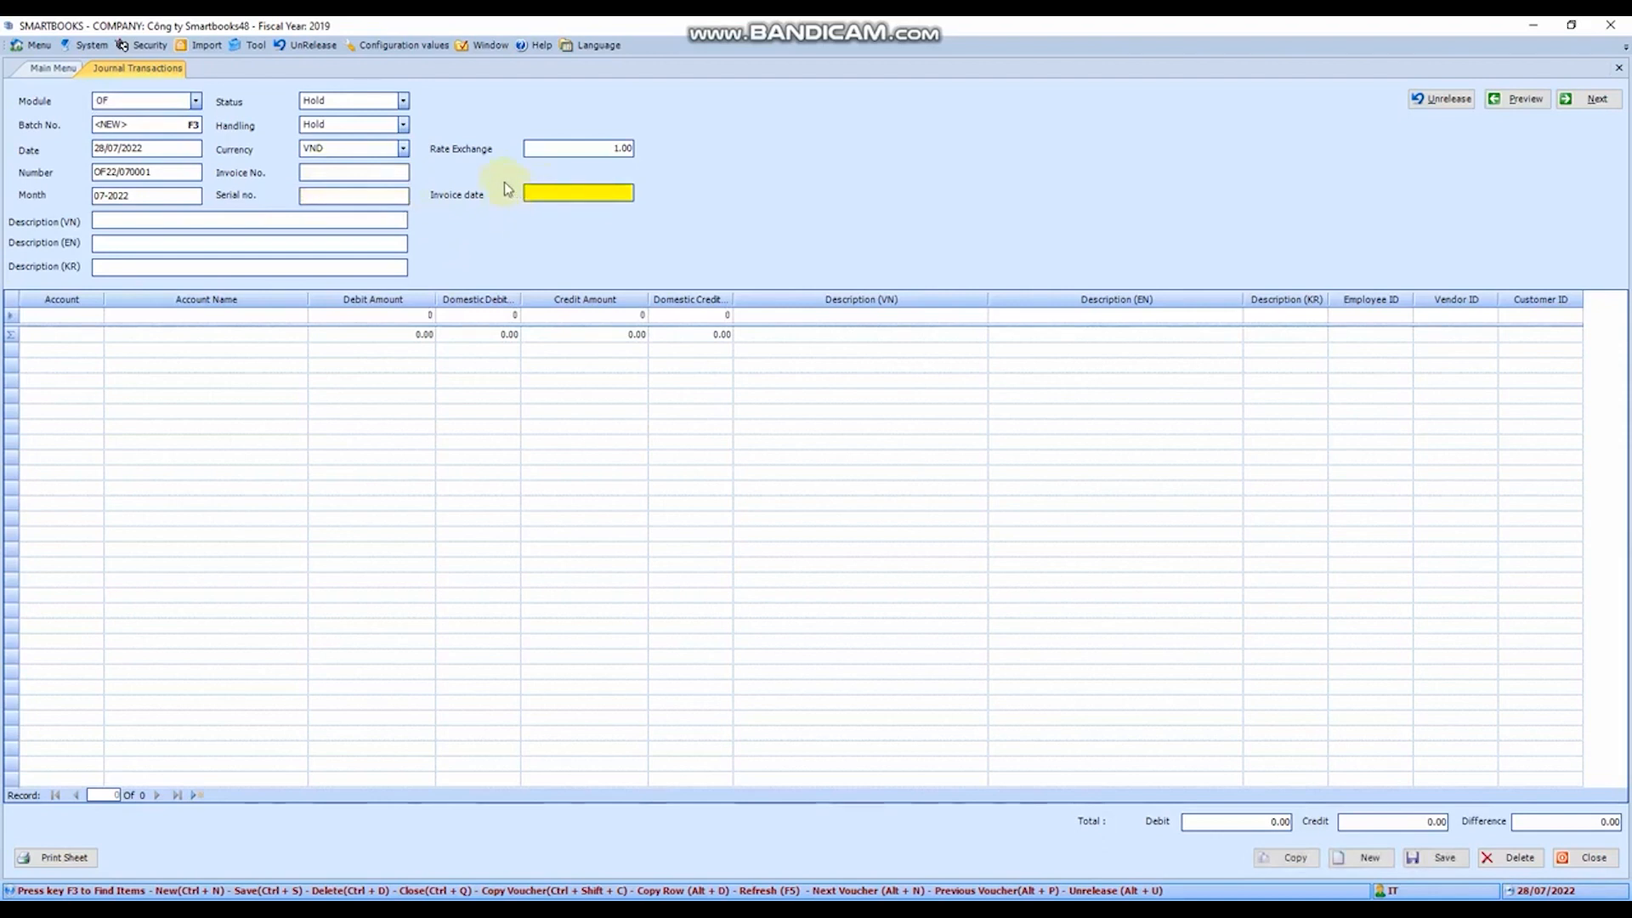
- Enter "Bu tru cong no" as the Vietnamese description and move on to the first entry line's account
{"action": "left_click", "coordinate": [192, 223]}
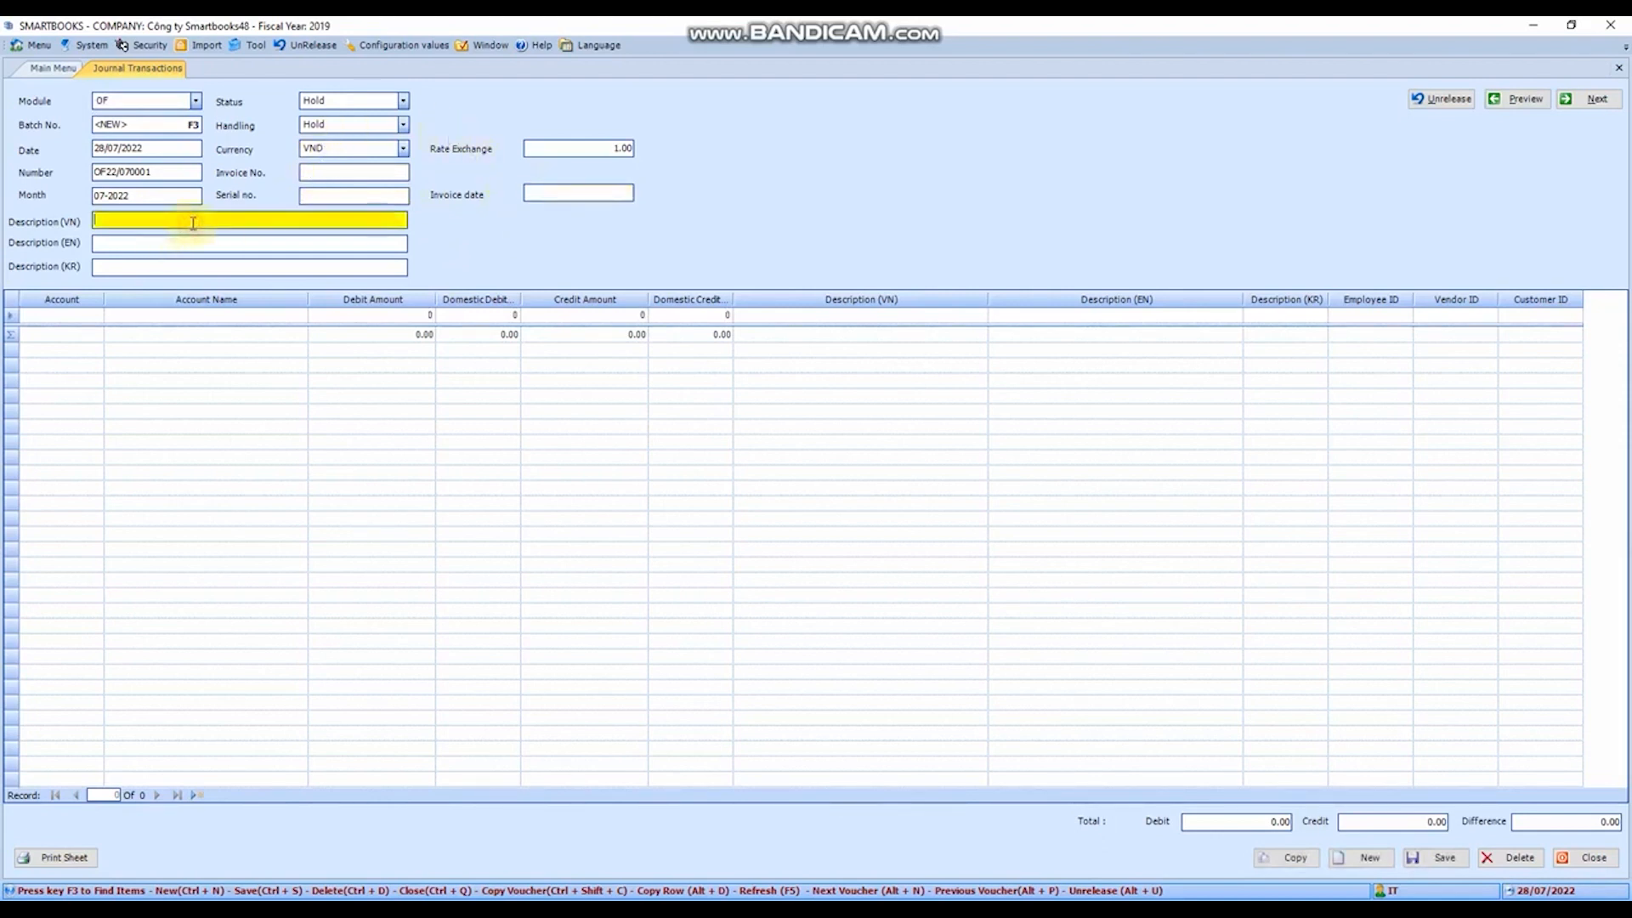
{"action": "type", "text": "Bu tru cong no"}
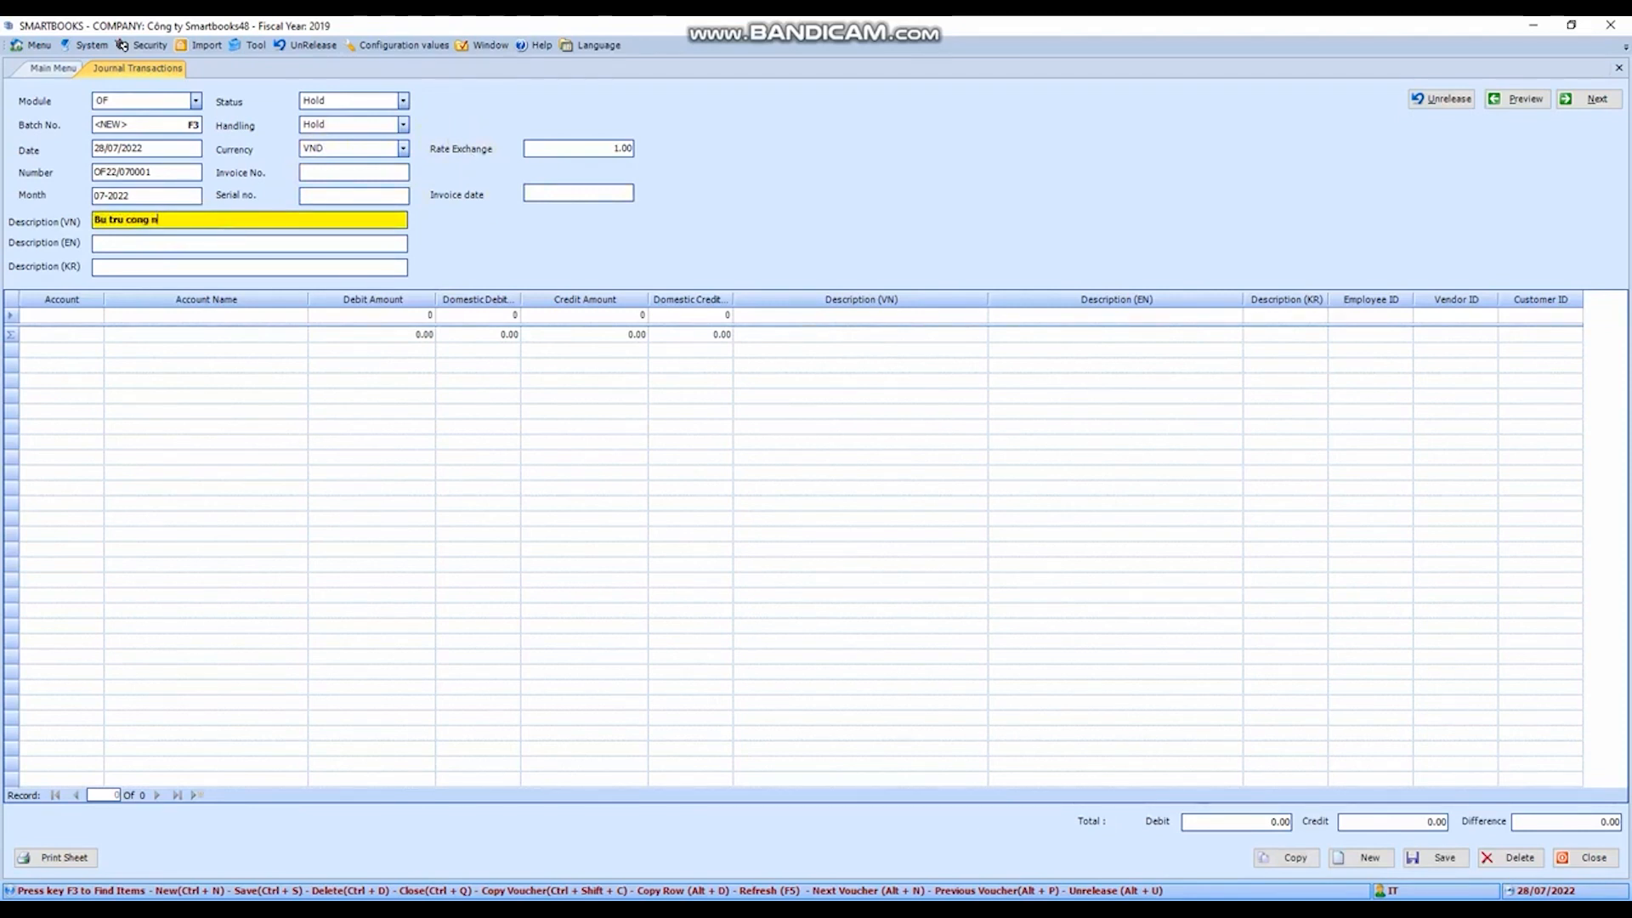
{"action": "key", "text": "Tab"}
{"action": "key", "text": "Tab"}
{"action": "key", "text": "Tab"}
{"action": "key", "text": "Tab"}
{"action": "key", "text": "Tab"}
{"action": "key", "text": "Tab"}
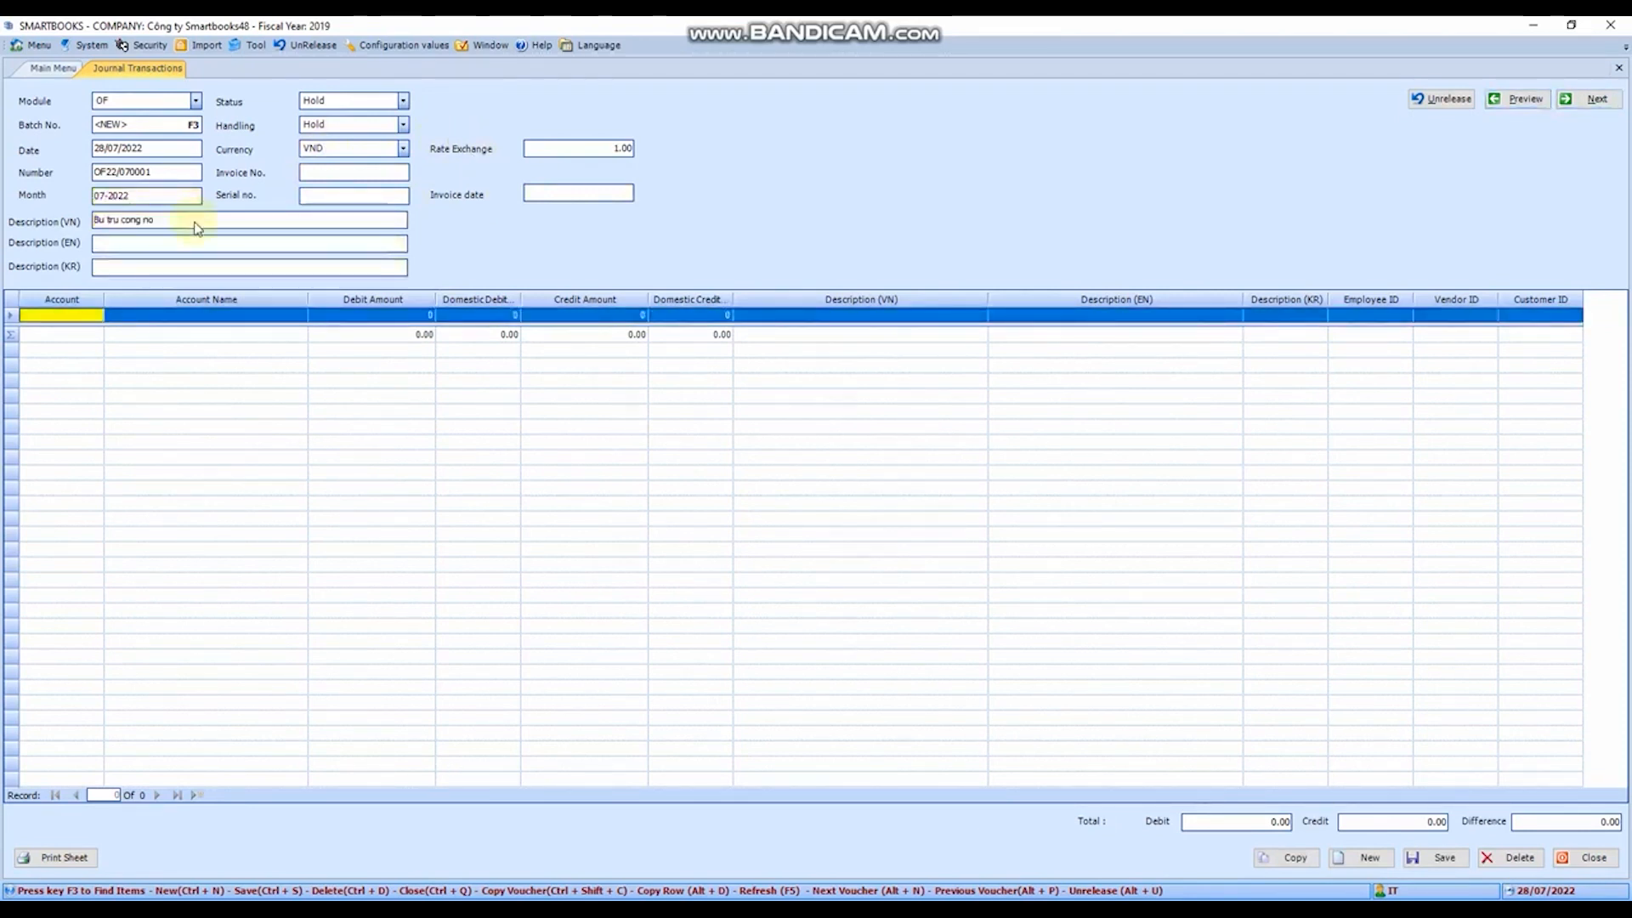
- Set the first line's account to 1311000, Phải thu của khách hàng (ngắn hạn), with a debit amount of 100,000
{"action": "key", "text": "F3"}
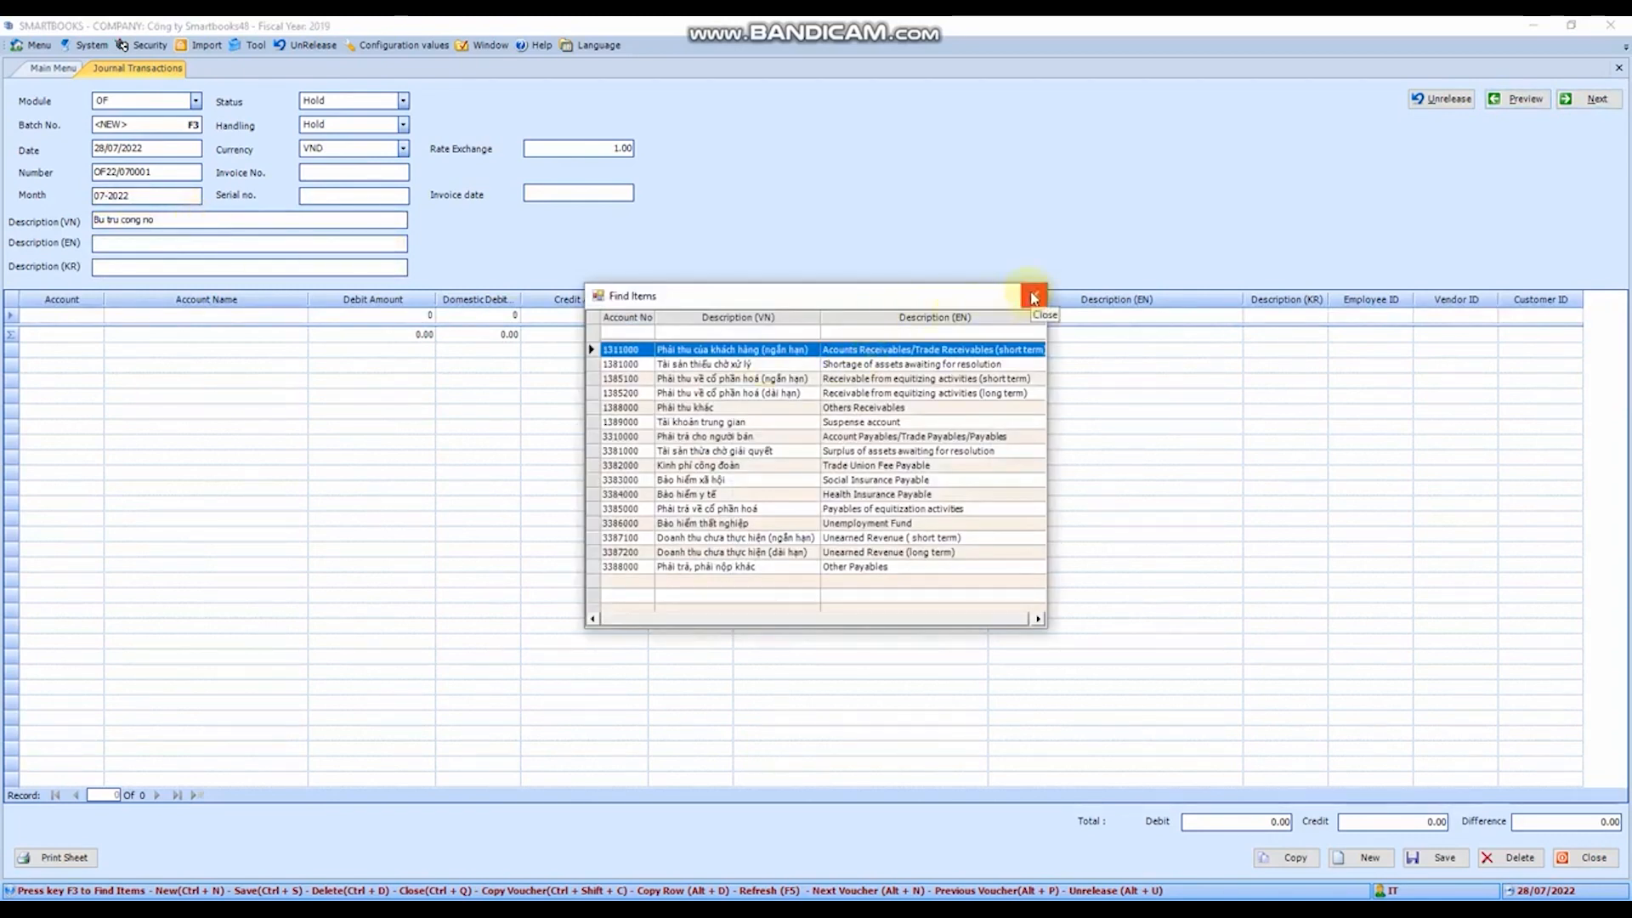
{"action": "double_click", "coordinate": [631, 357]}
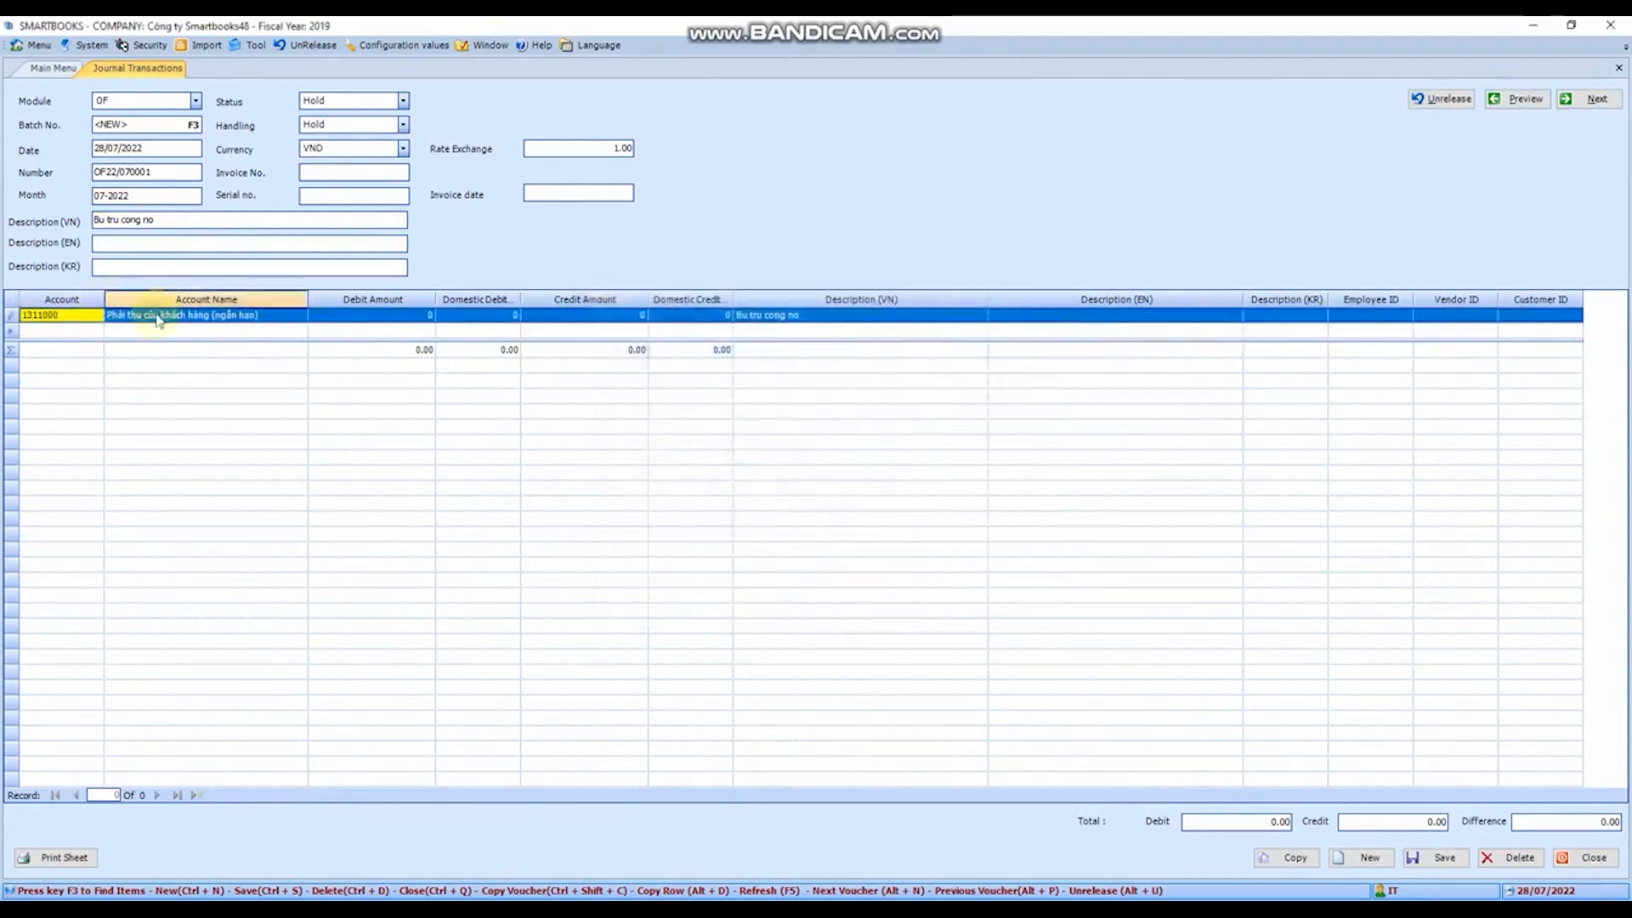
{"action": "key", "text": "Return"}
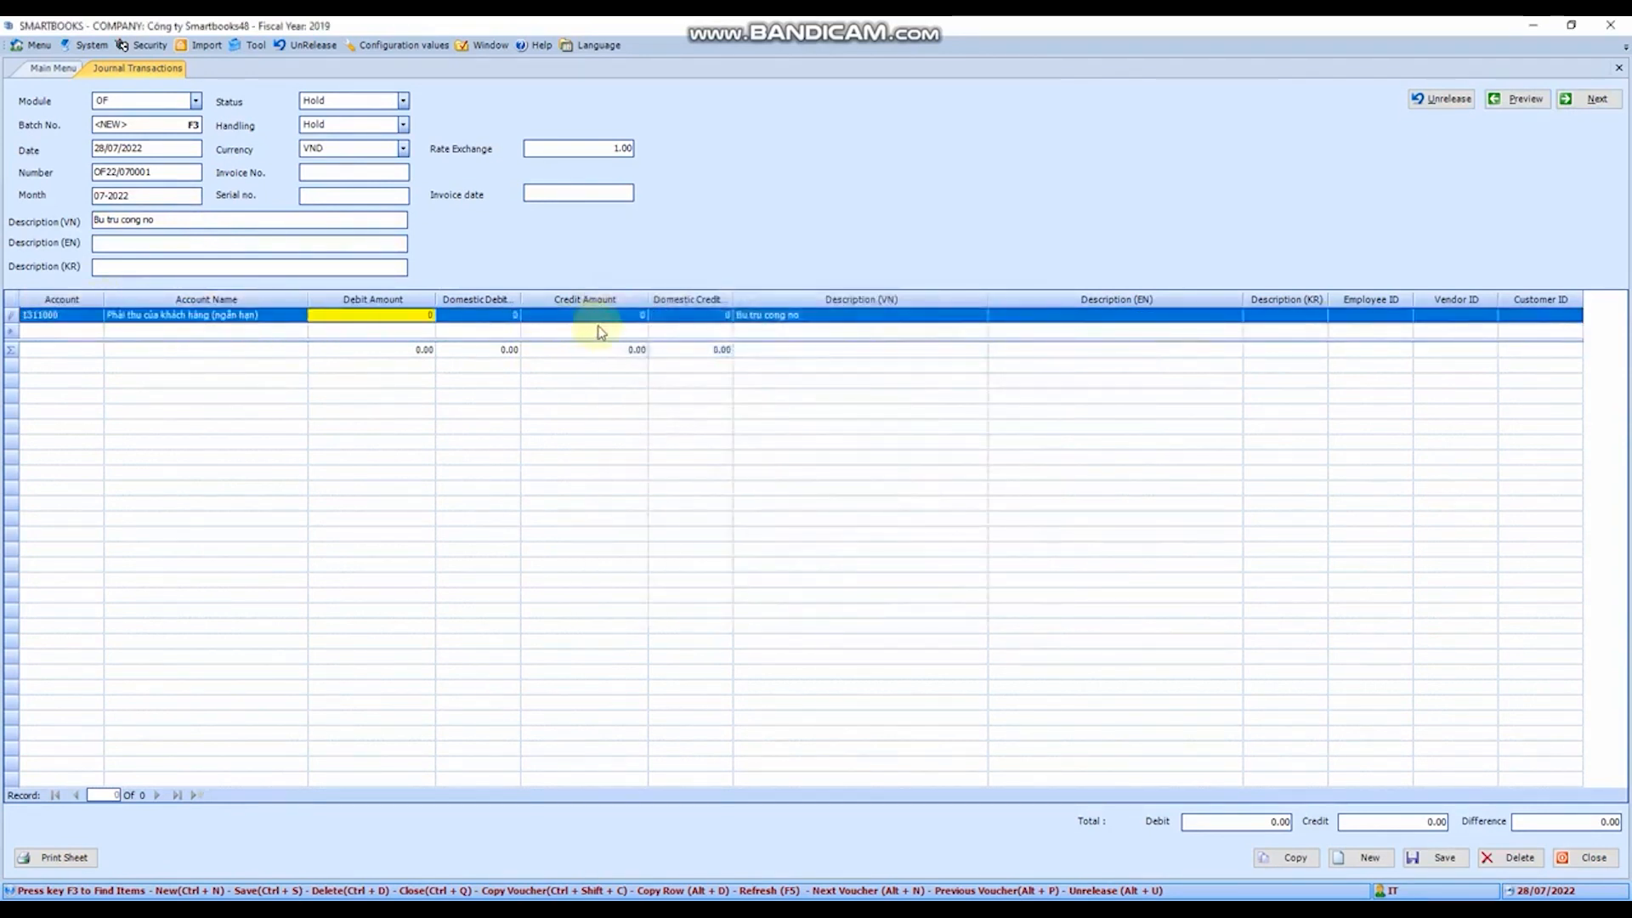
{"action": "type", "text": "100000"}
{"action": "key", "text": "Return"}
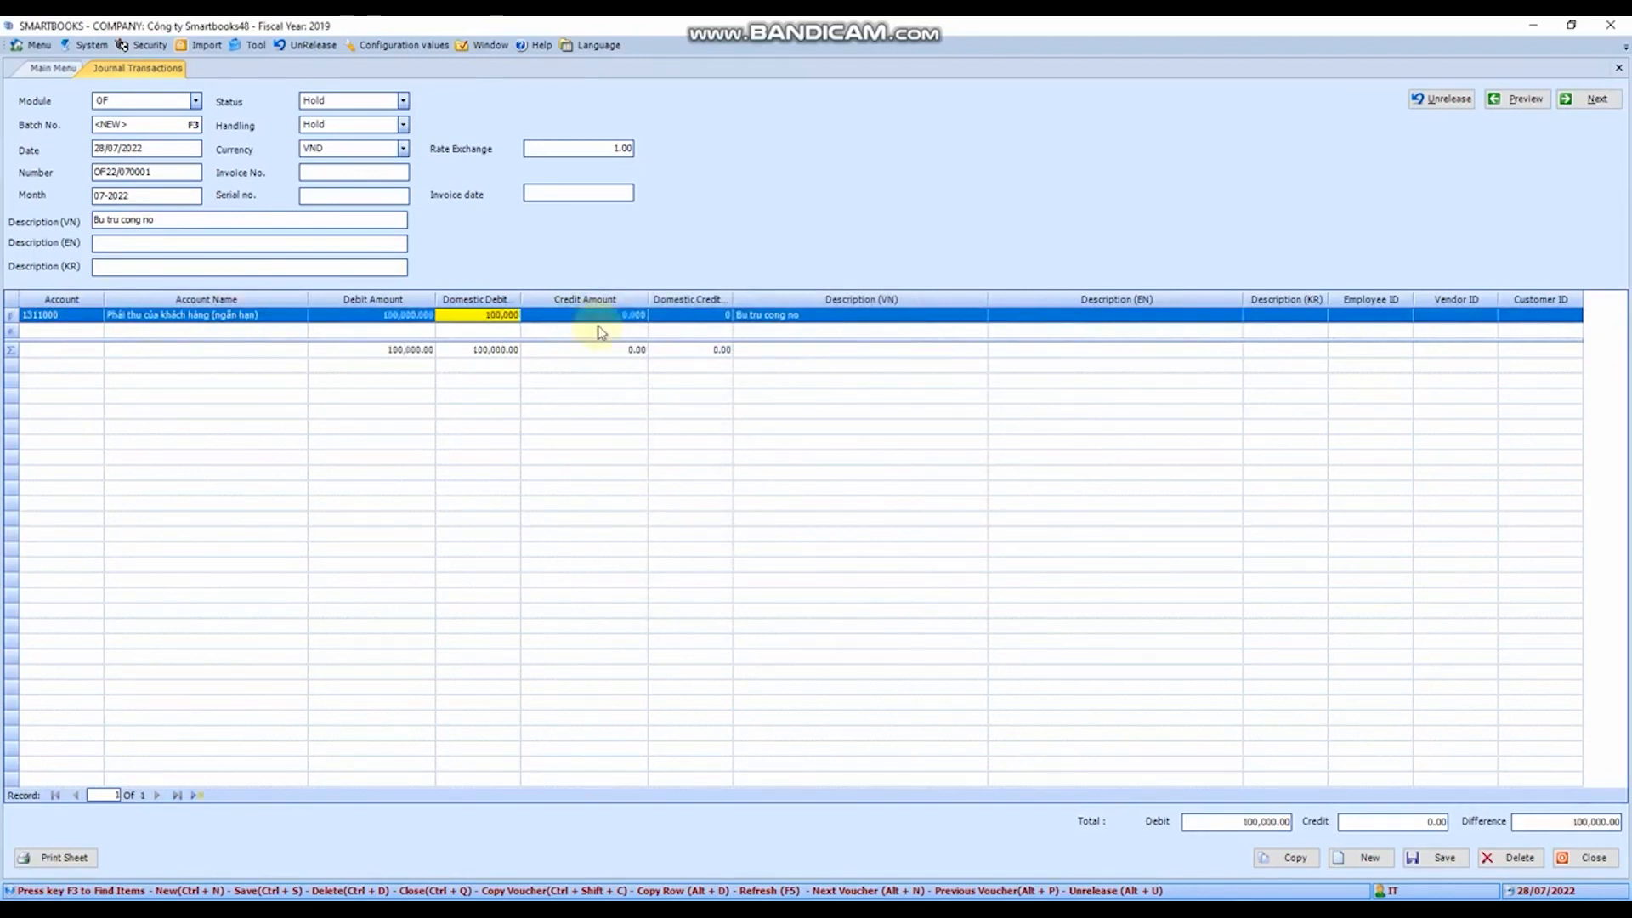
- Leave the credit amount at zero and assign the Á Châu company, first in the customer list, as the line's customer
{"action": "key", "text": "Return"}
{"action": "key", "text": "Return"}
{"action": "key", "text": "Return"}
{"action": "key", "text": "Return"}
{"action": "key", "text": "Return"}
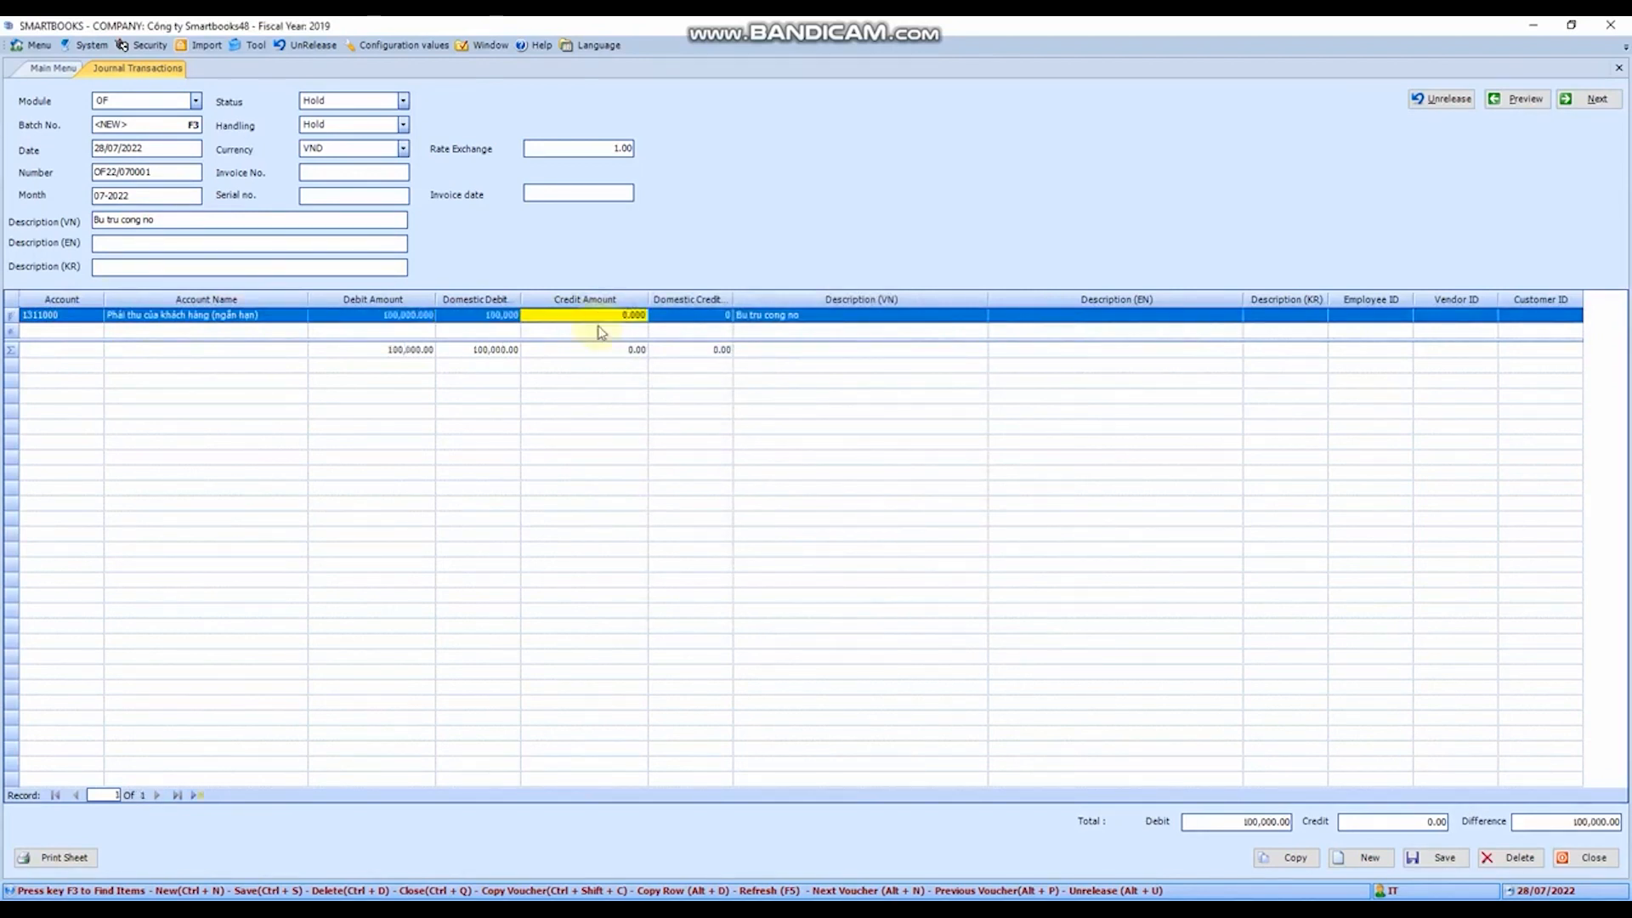
{"action": "key", "text": "Return"}
{"action": "key", "text": "Return"}
{"action": "key", "text": "Return"}
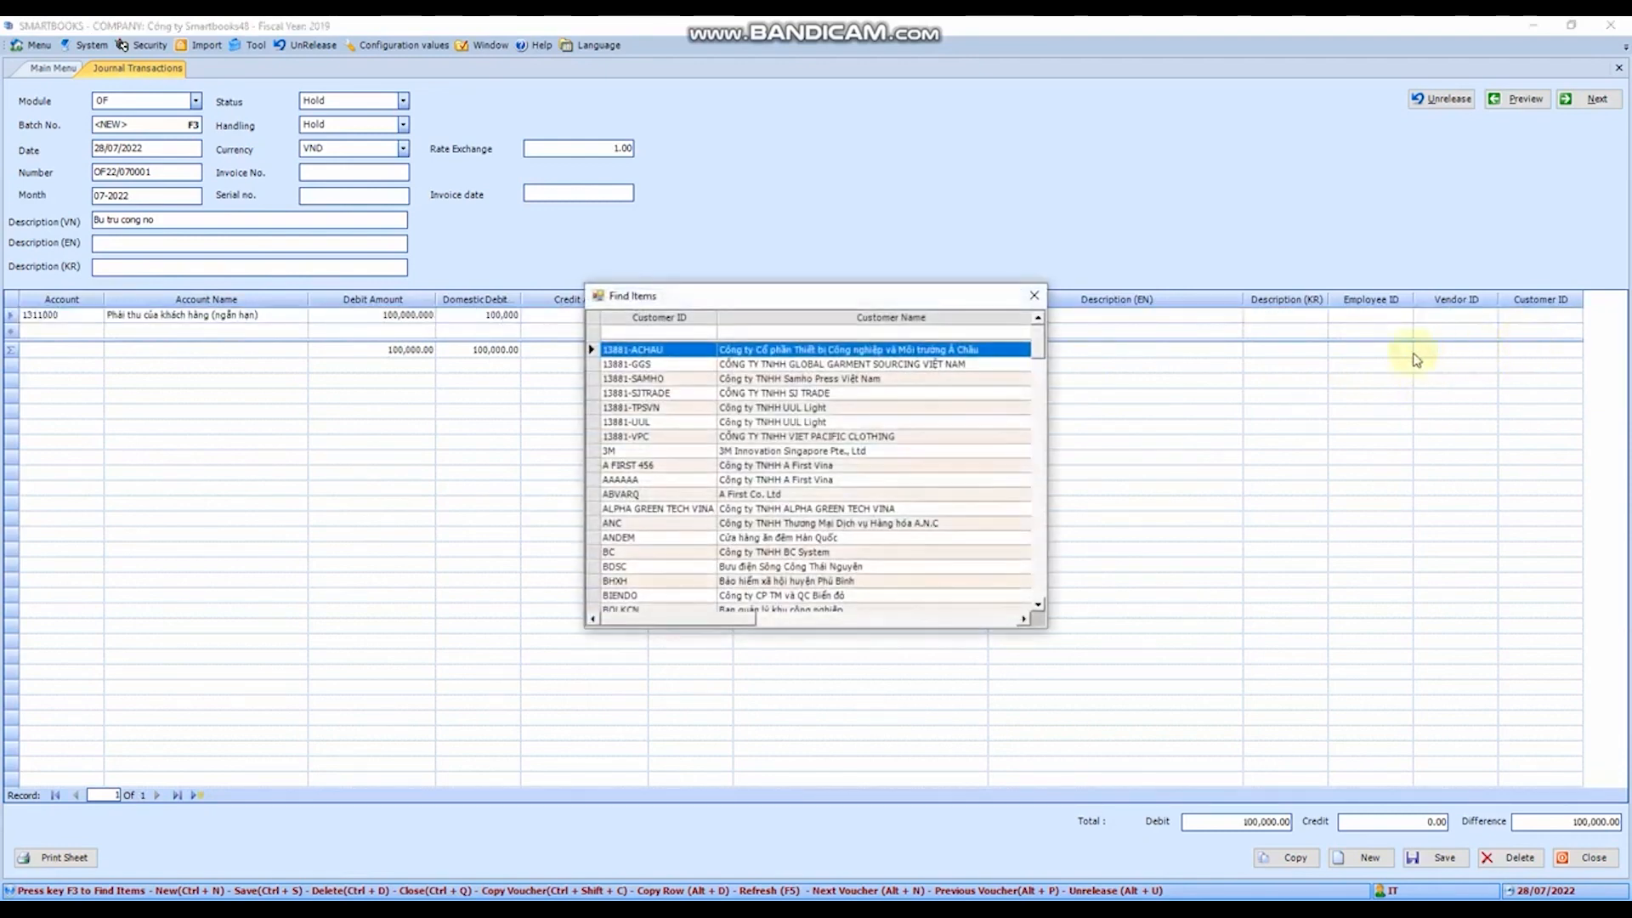
{"action": "double_click", "coordinate": [690, 351]}
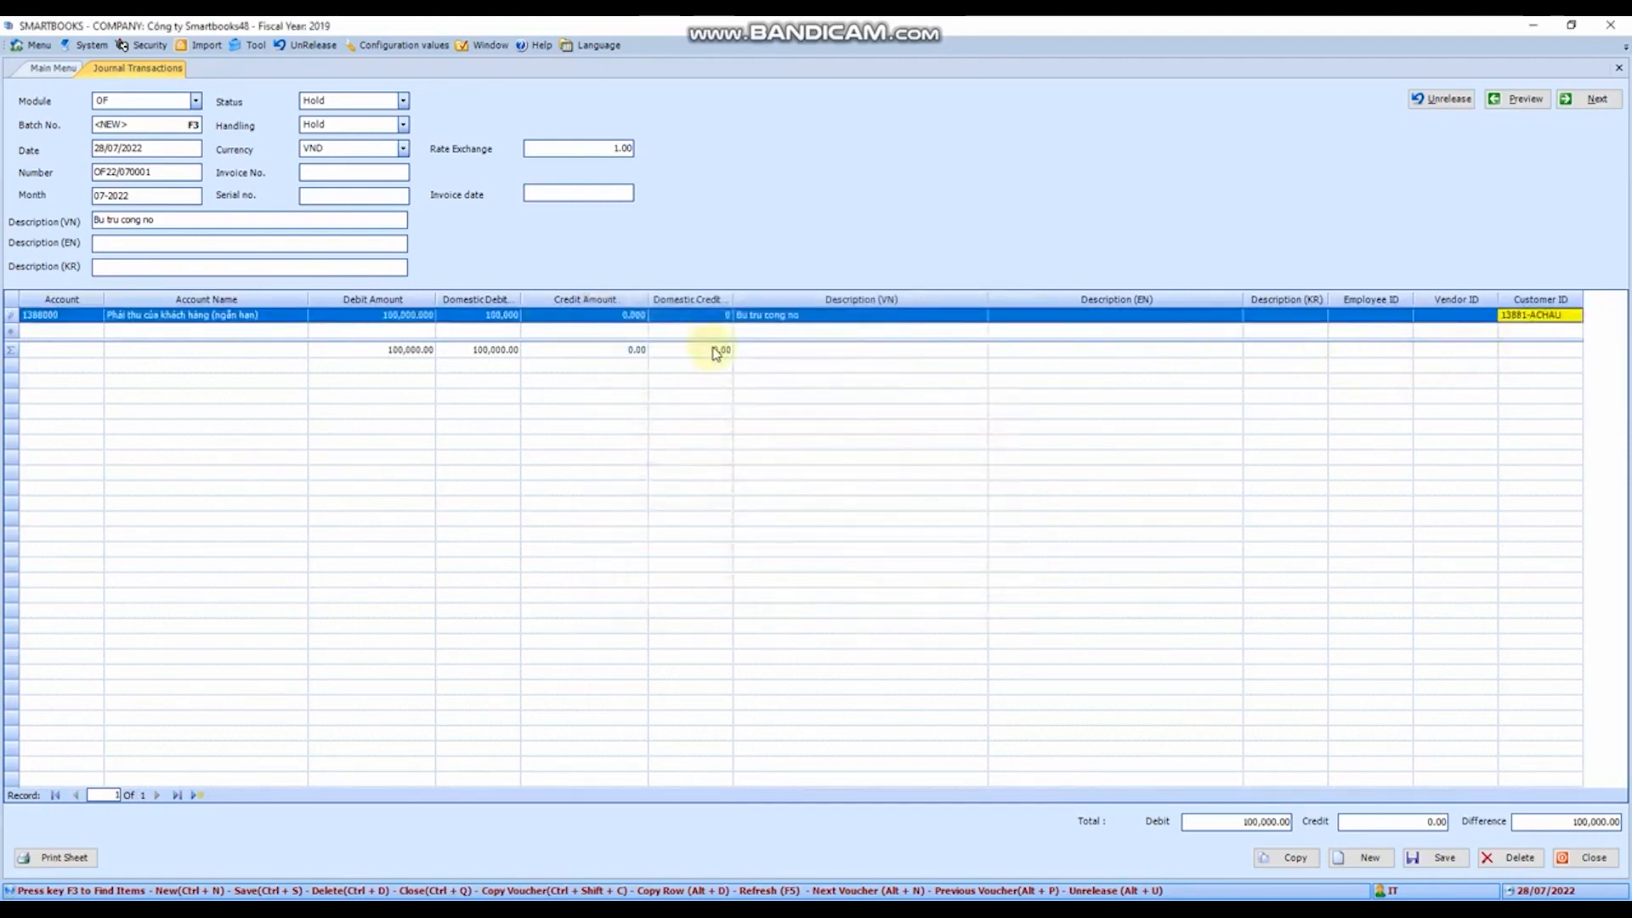
- Add a second entry line and set its account to 3310000, Phải trả cho người bán
{"action": "key", "text": "Return"}
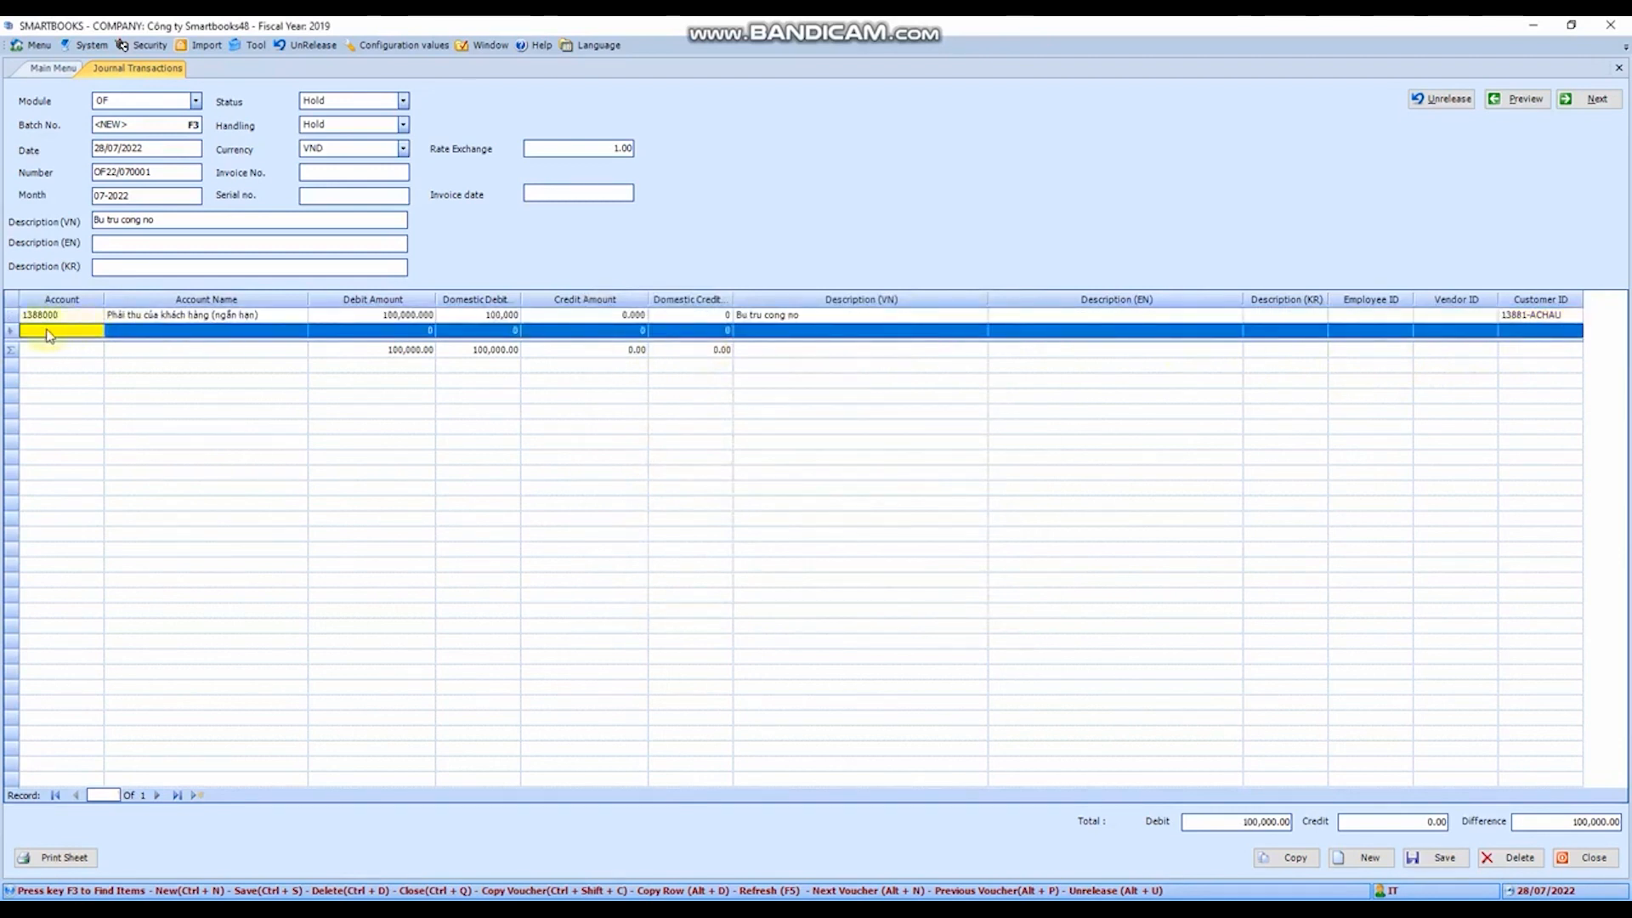
{"action": "key", "text": "F3"}
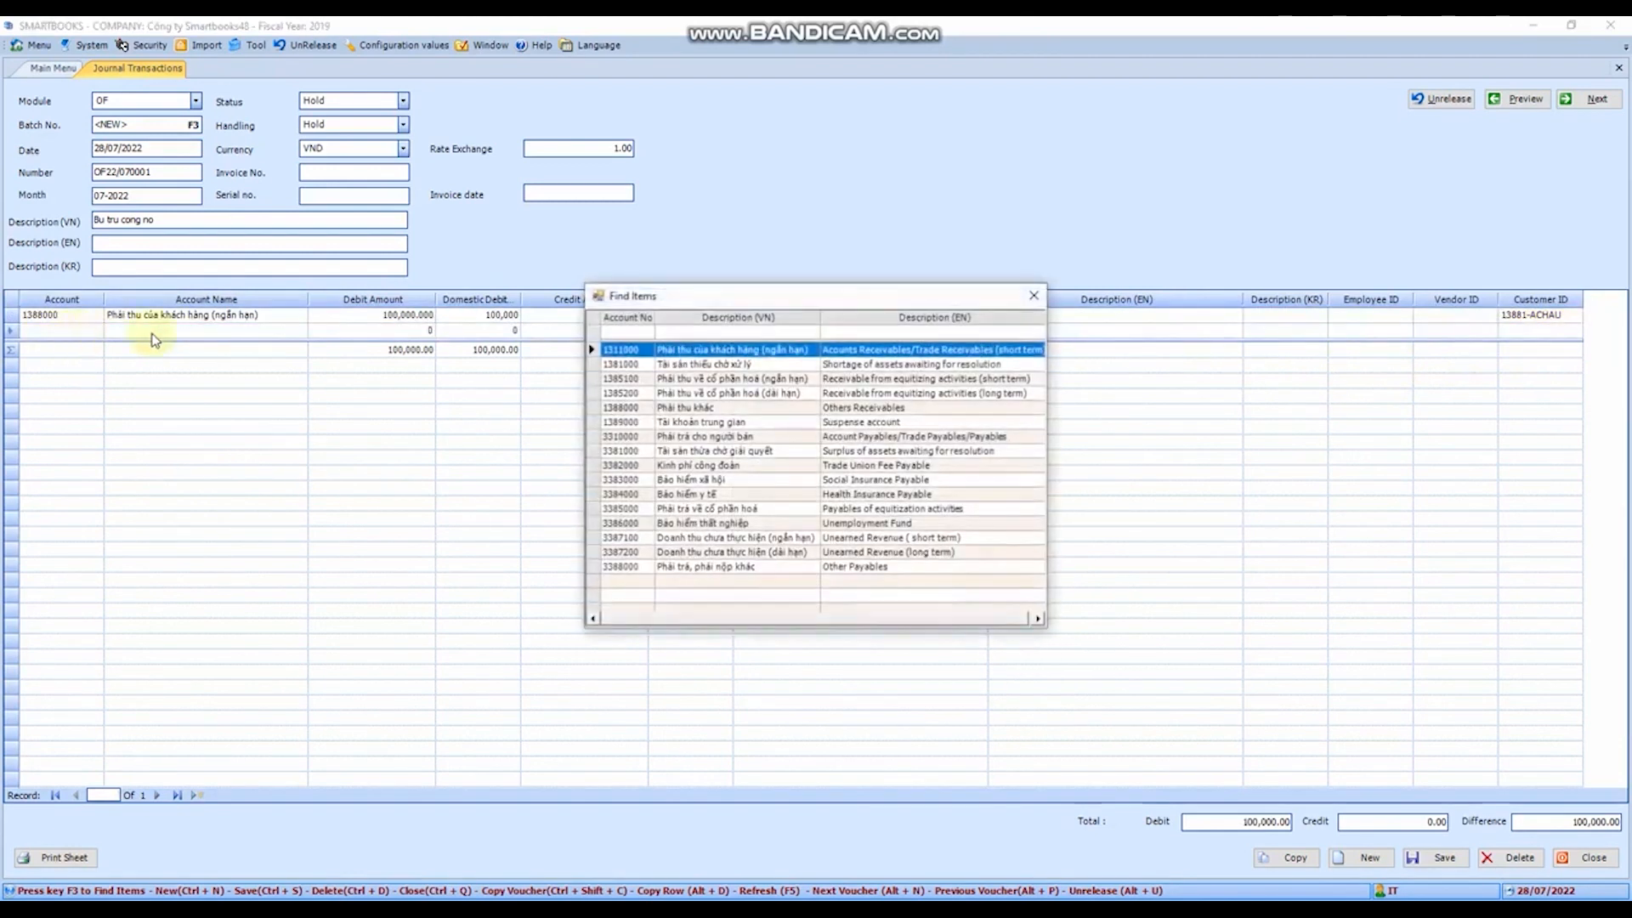
{"action": "double_click", "coordinate": [622, 437]}
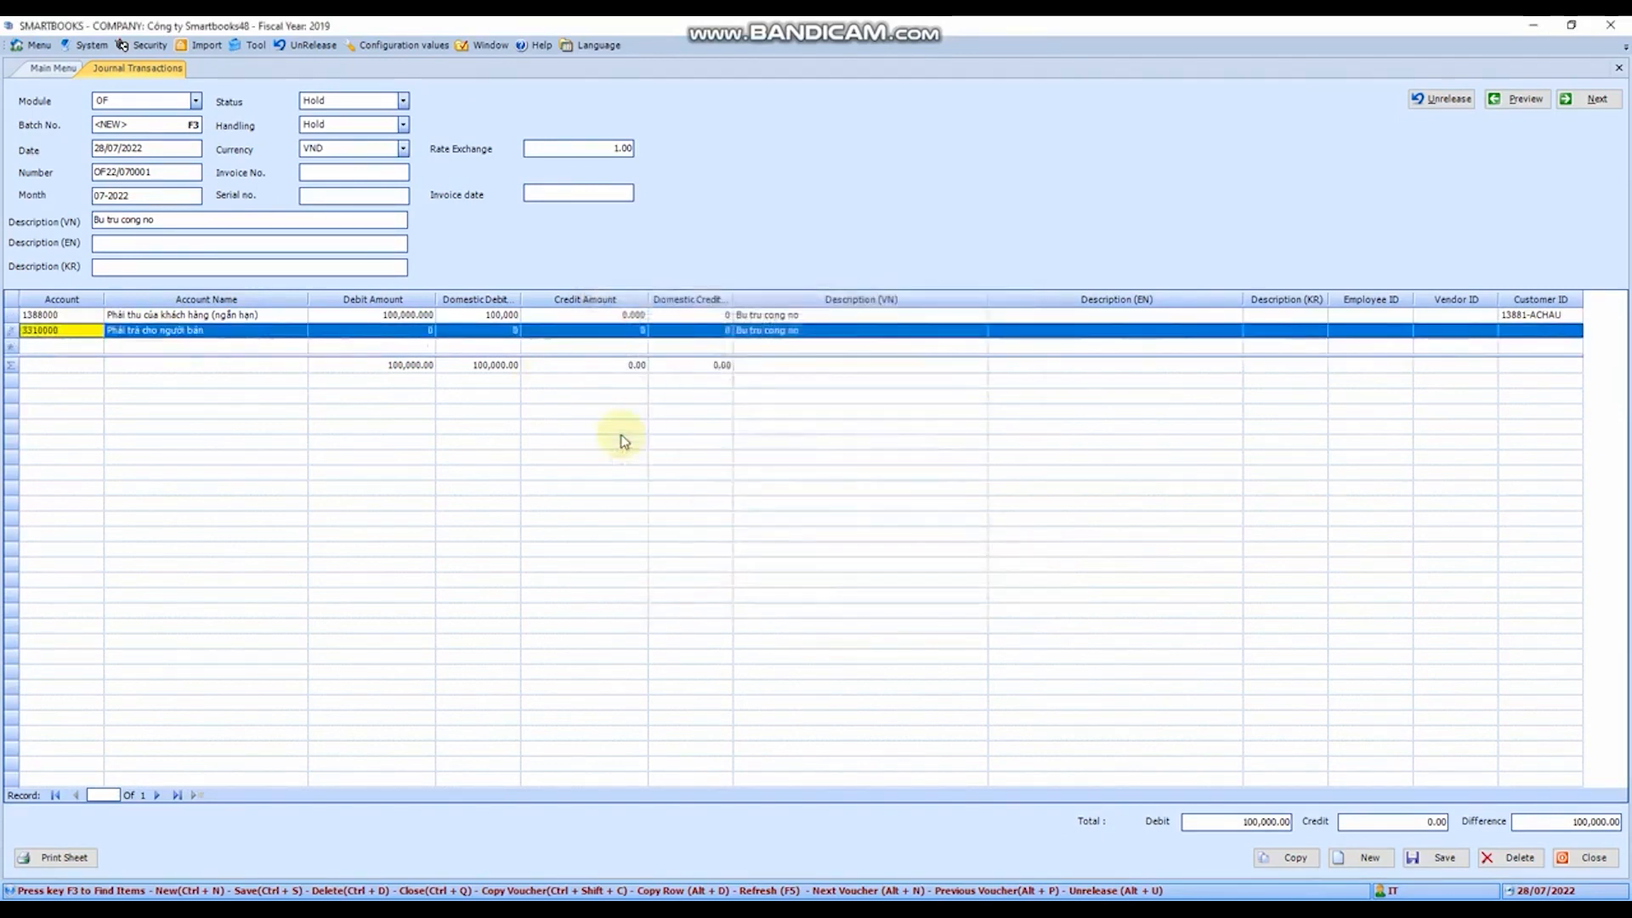
{"action": "double_click", "coordinate": [81, 336]}
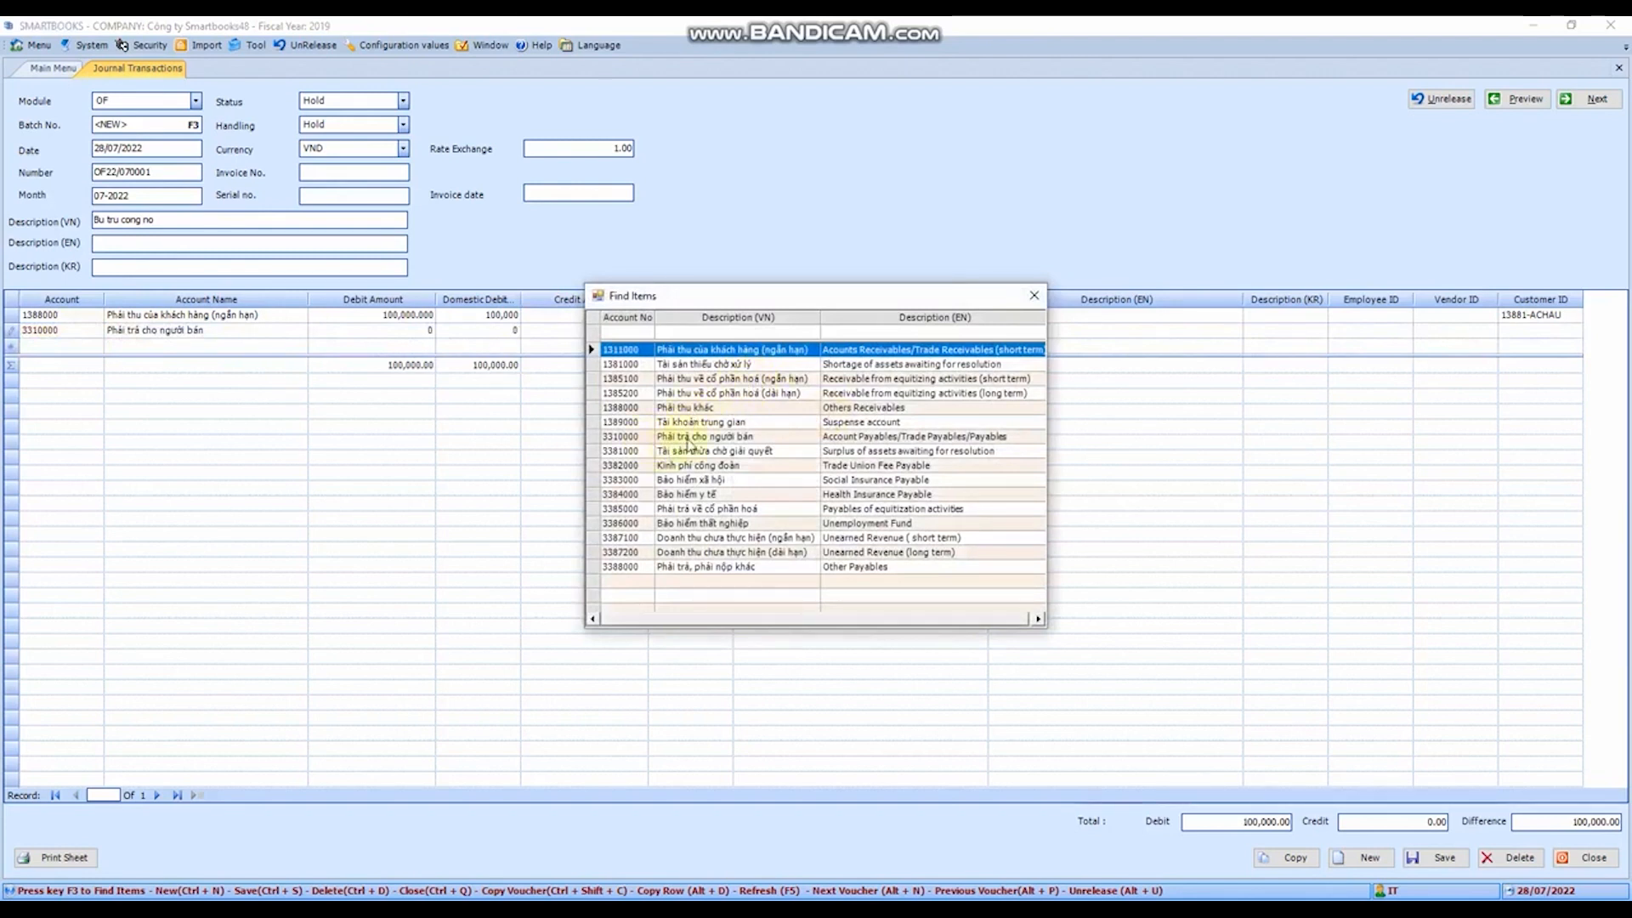
{"action": "double_click", "coordinate": [689, 438]}
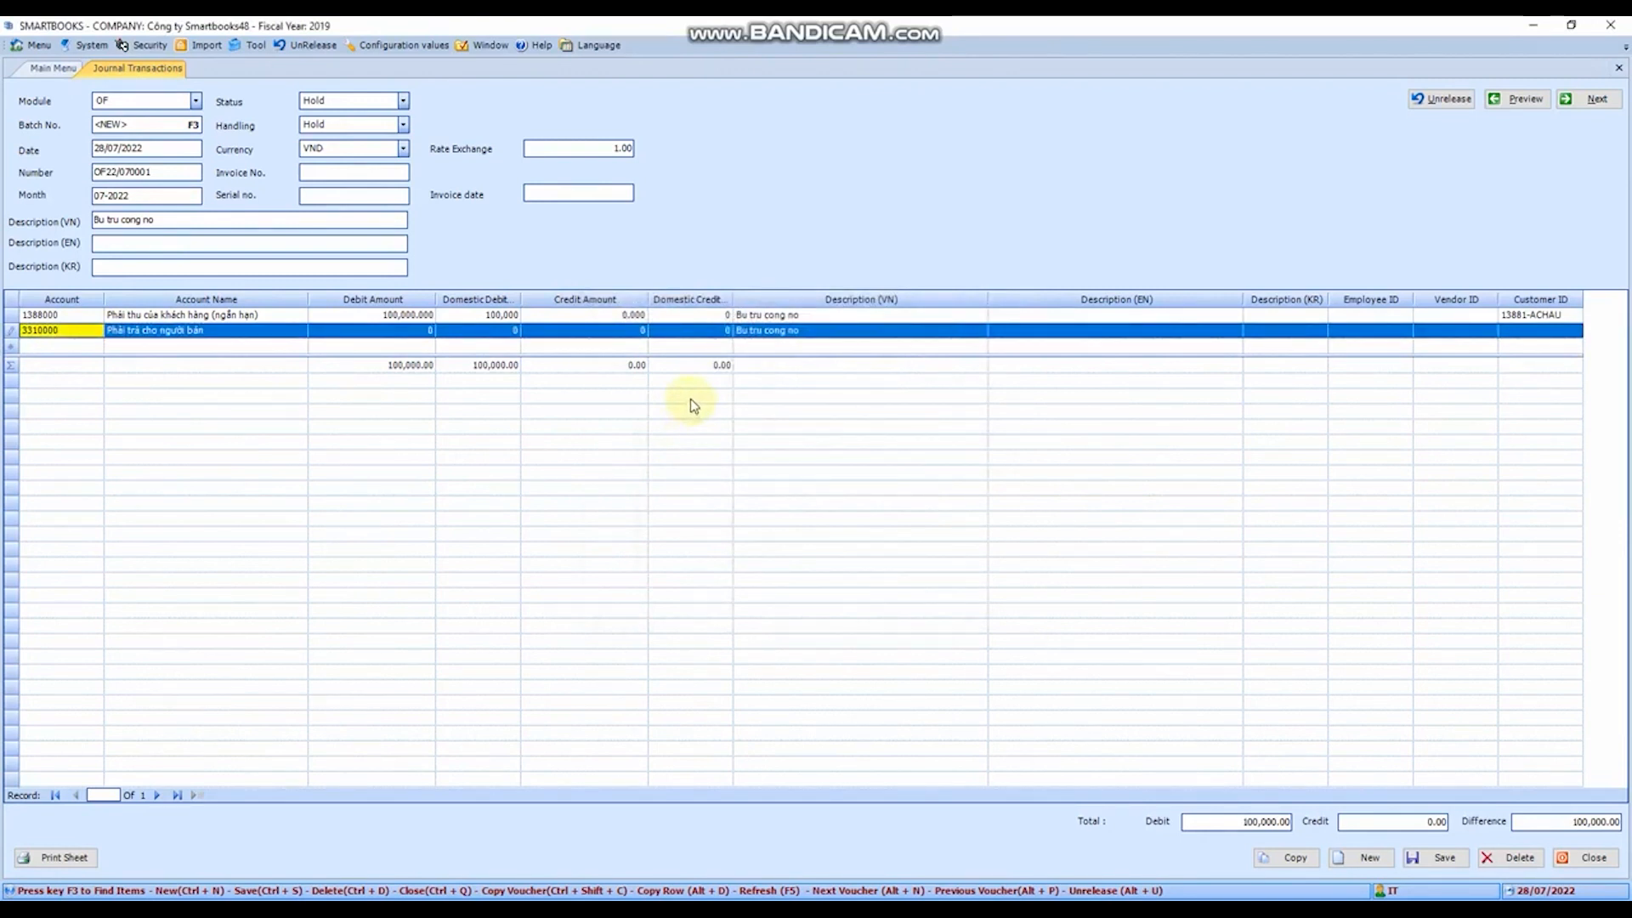
- Leave the second line's debit at zero and set its credit amount to 100,000
{"action": "key", "text": "Tab"}
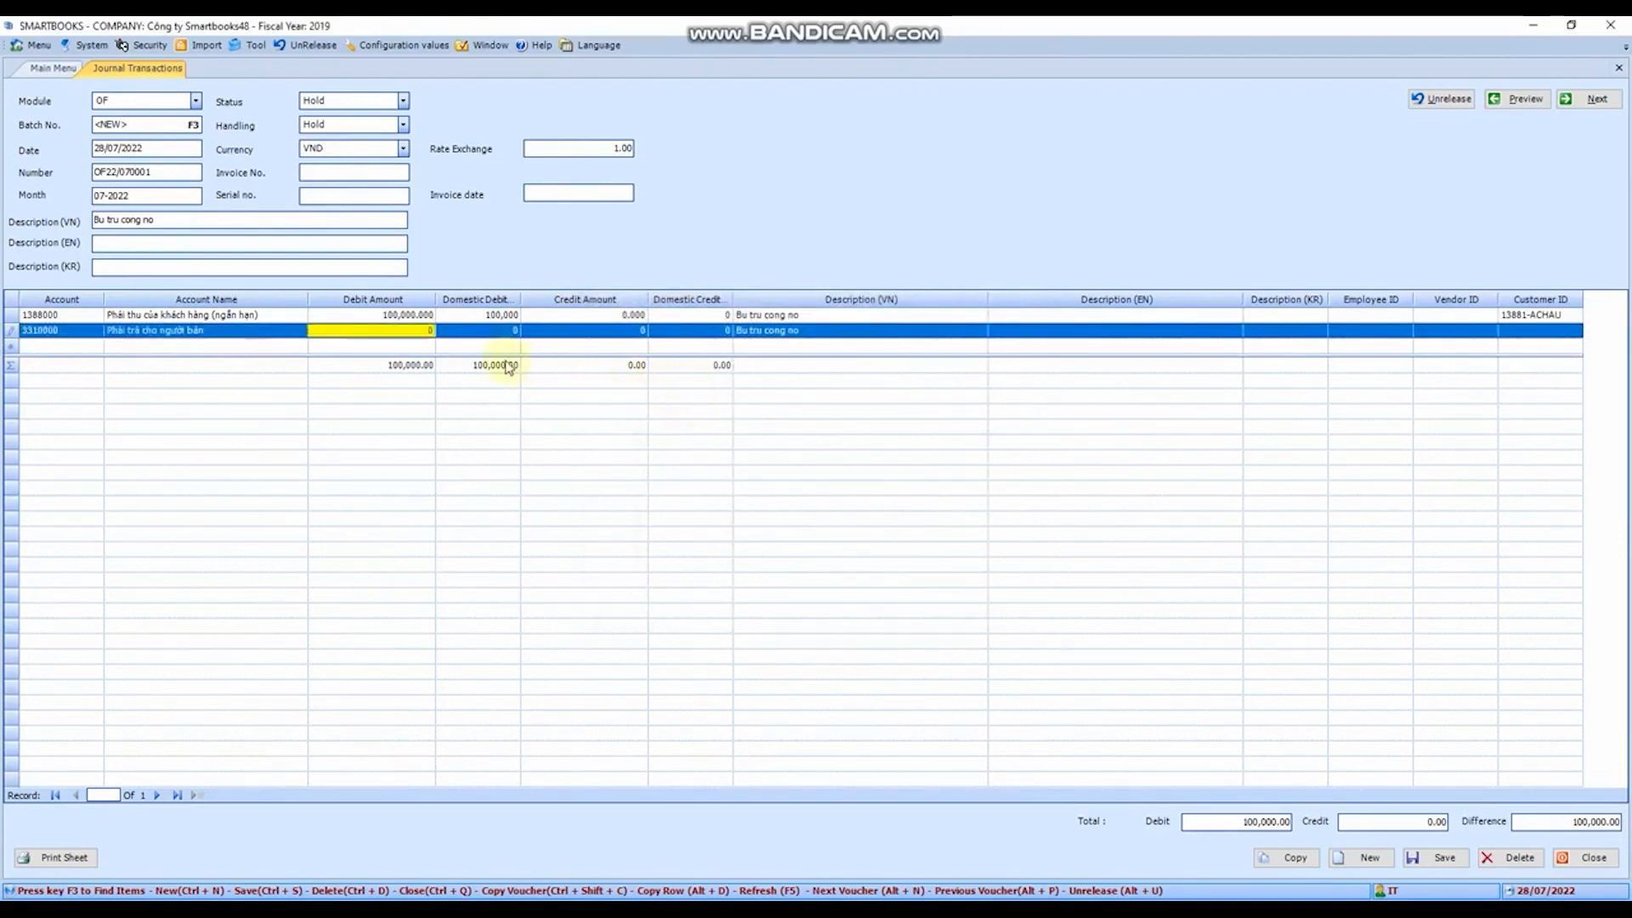
{"action": "key", "text": "Tab"}
{"action": "key", "text": "Tab"}
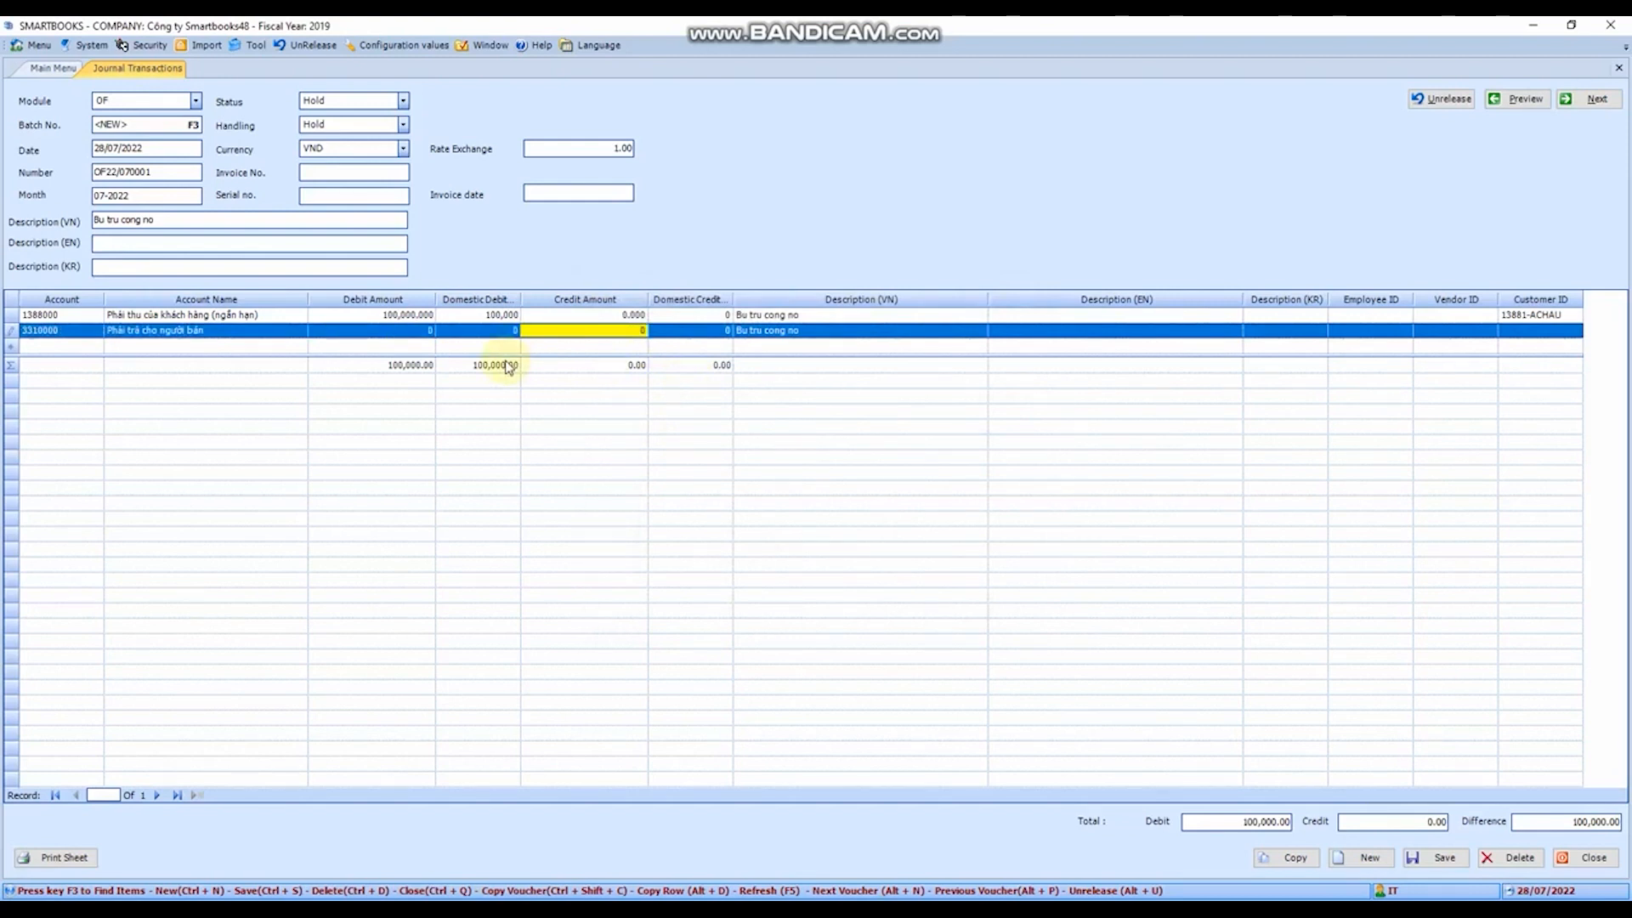
{"action": "type", "text": "100000"}
{"action": "key", "text": "Tab"}
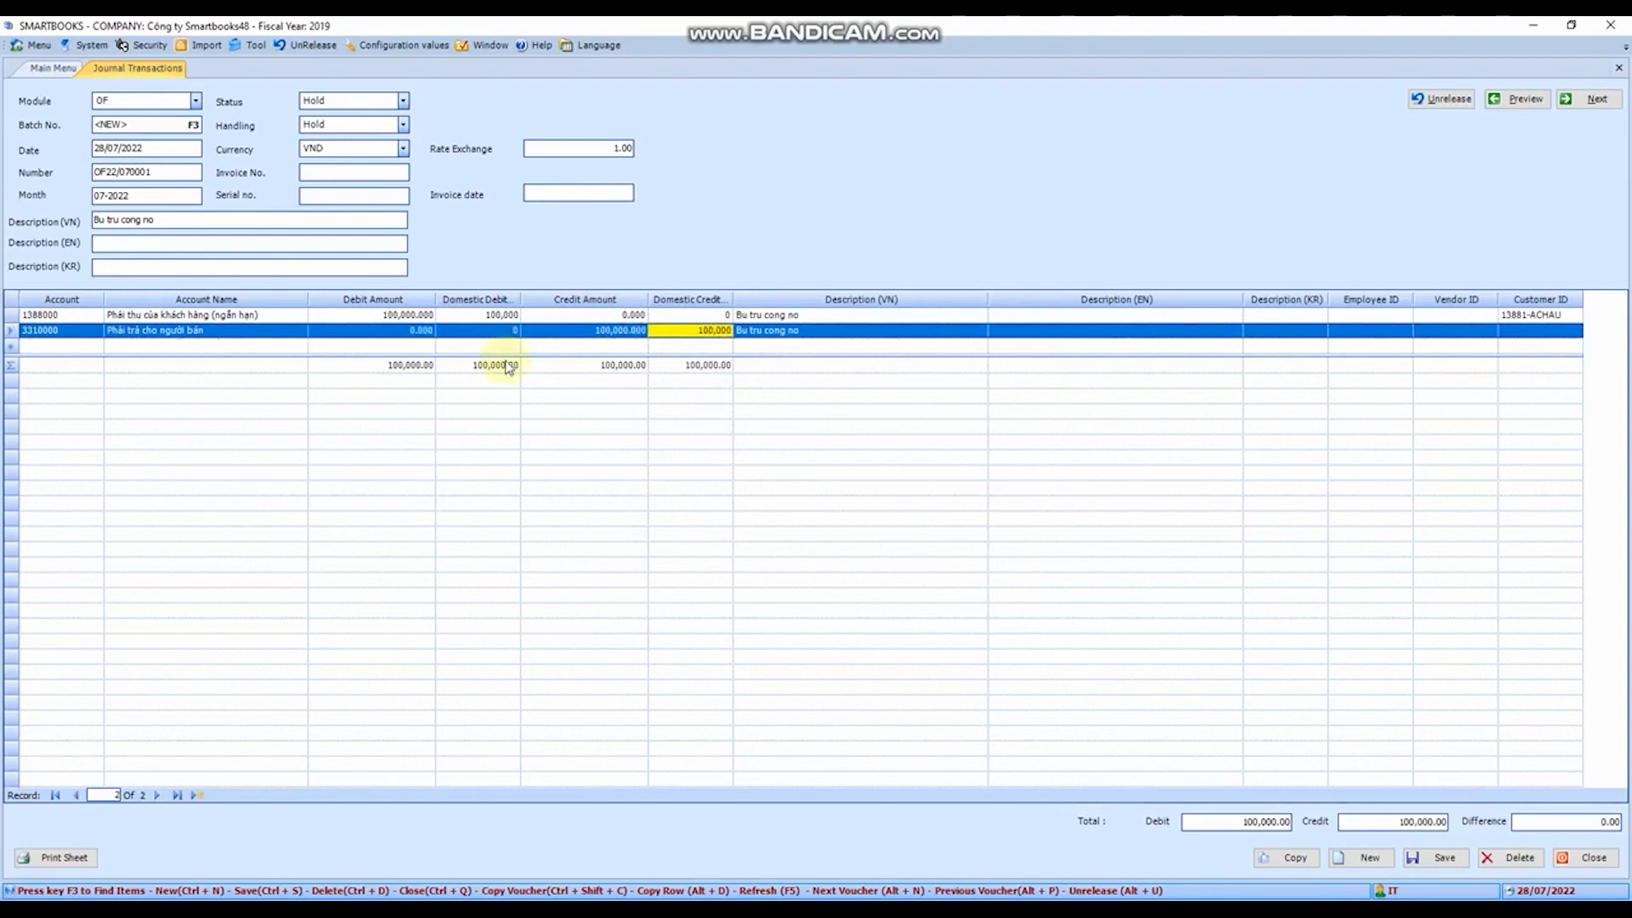
- Assign the CKLINEHP vendor from the vendor list to the second entry line
{"action": "key", "text": "Tab"}
{"action": "key", "text": "Tab"}
{"action": "key", "text": "Tab"}
{"action": "key", "text": "Tab"}
{"action": "key", "text": "Tab"}
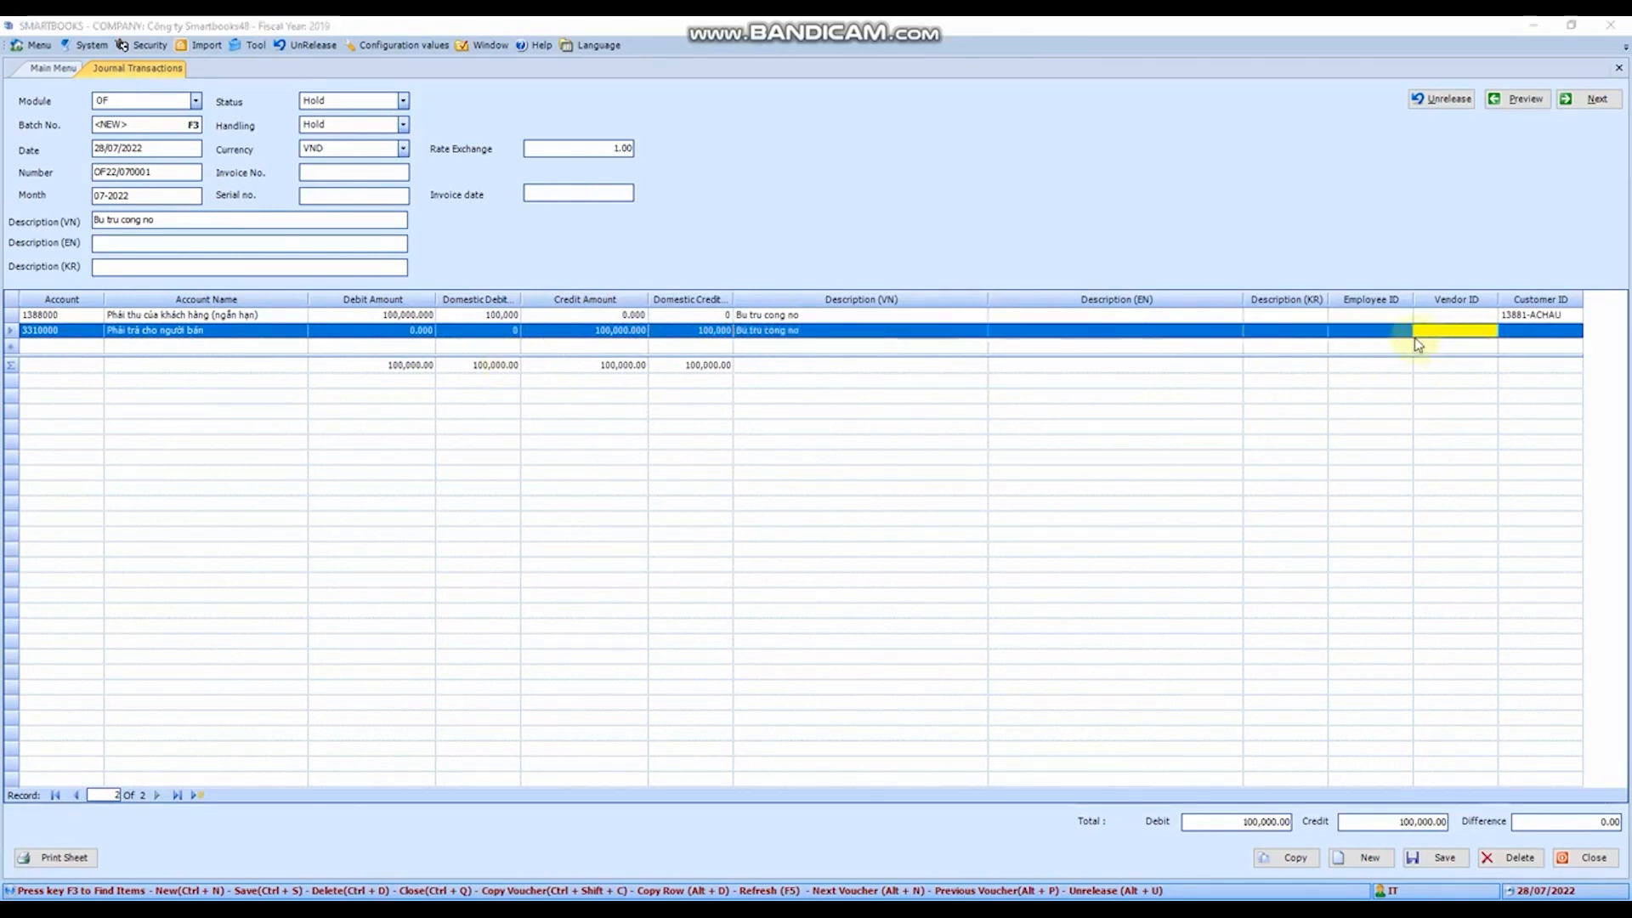
{"action": "key", "text": "F3"}
{"action": "left_click", "coordinate": [694, 437]}
{"action": "double_click", "coordinate": [694, 437]}
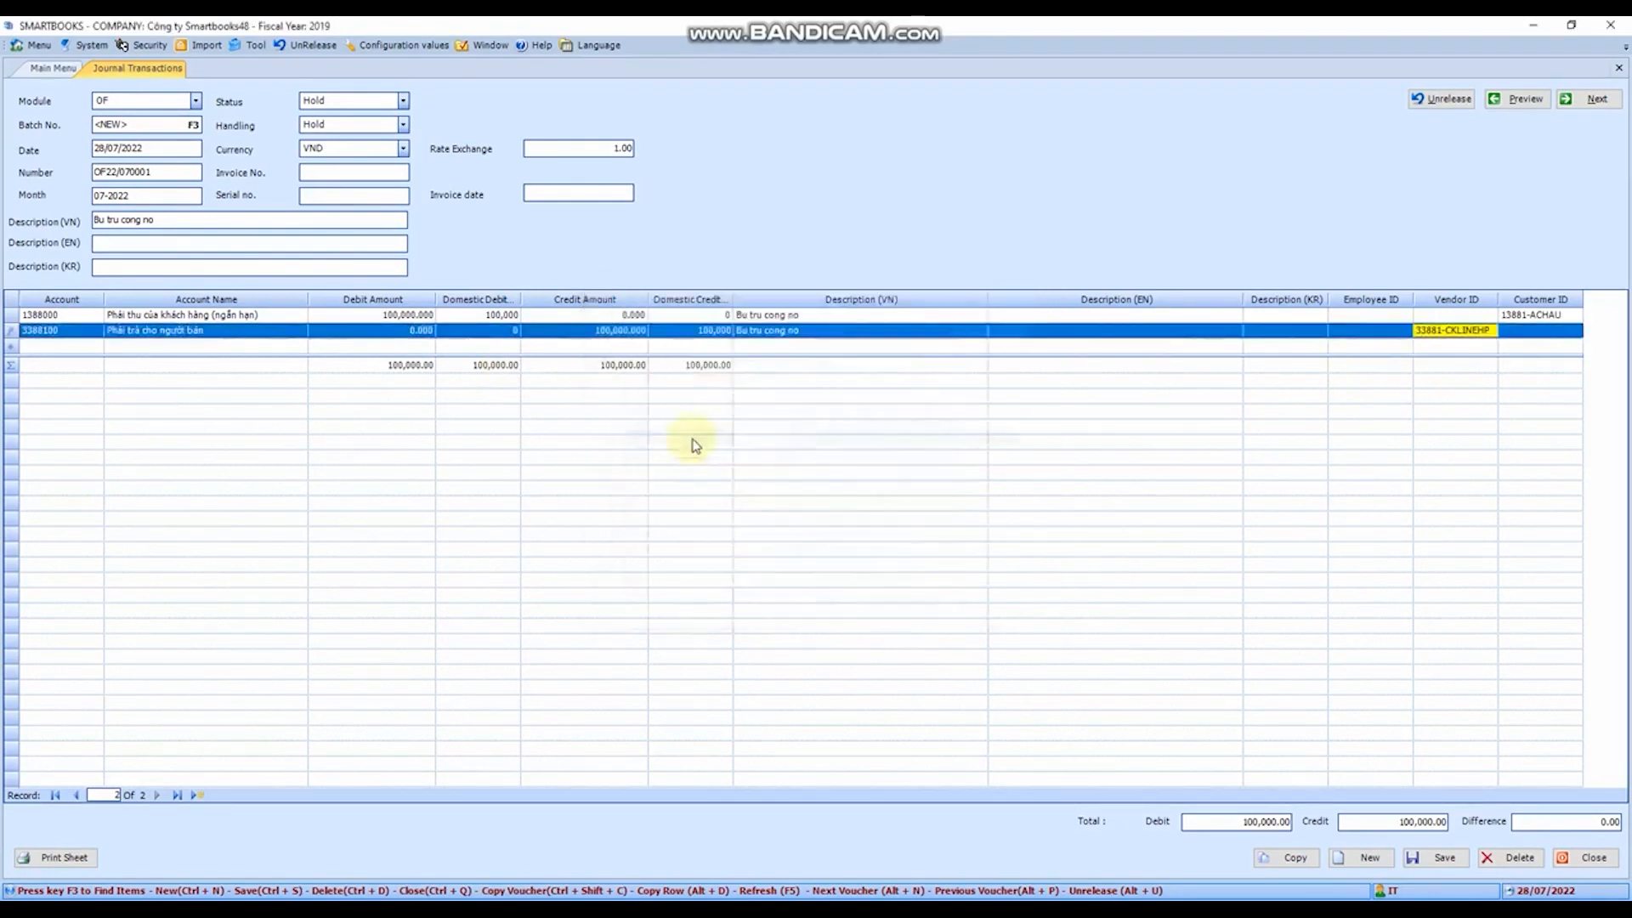
- Save the debt-offset voucher and close the Journal Transactions form
{"action": "left_click", "coordinate": [1436, 860]}
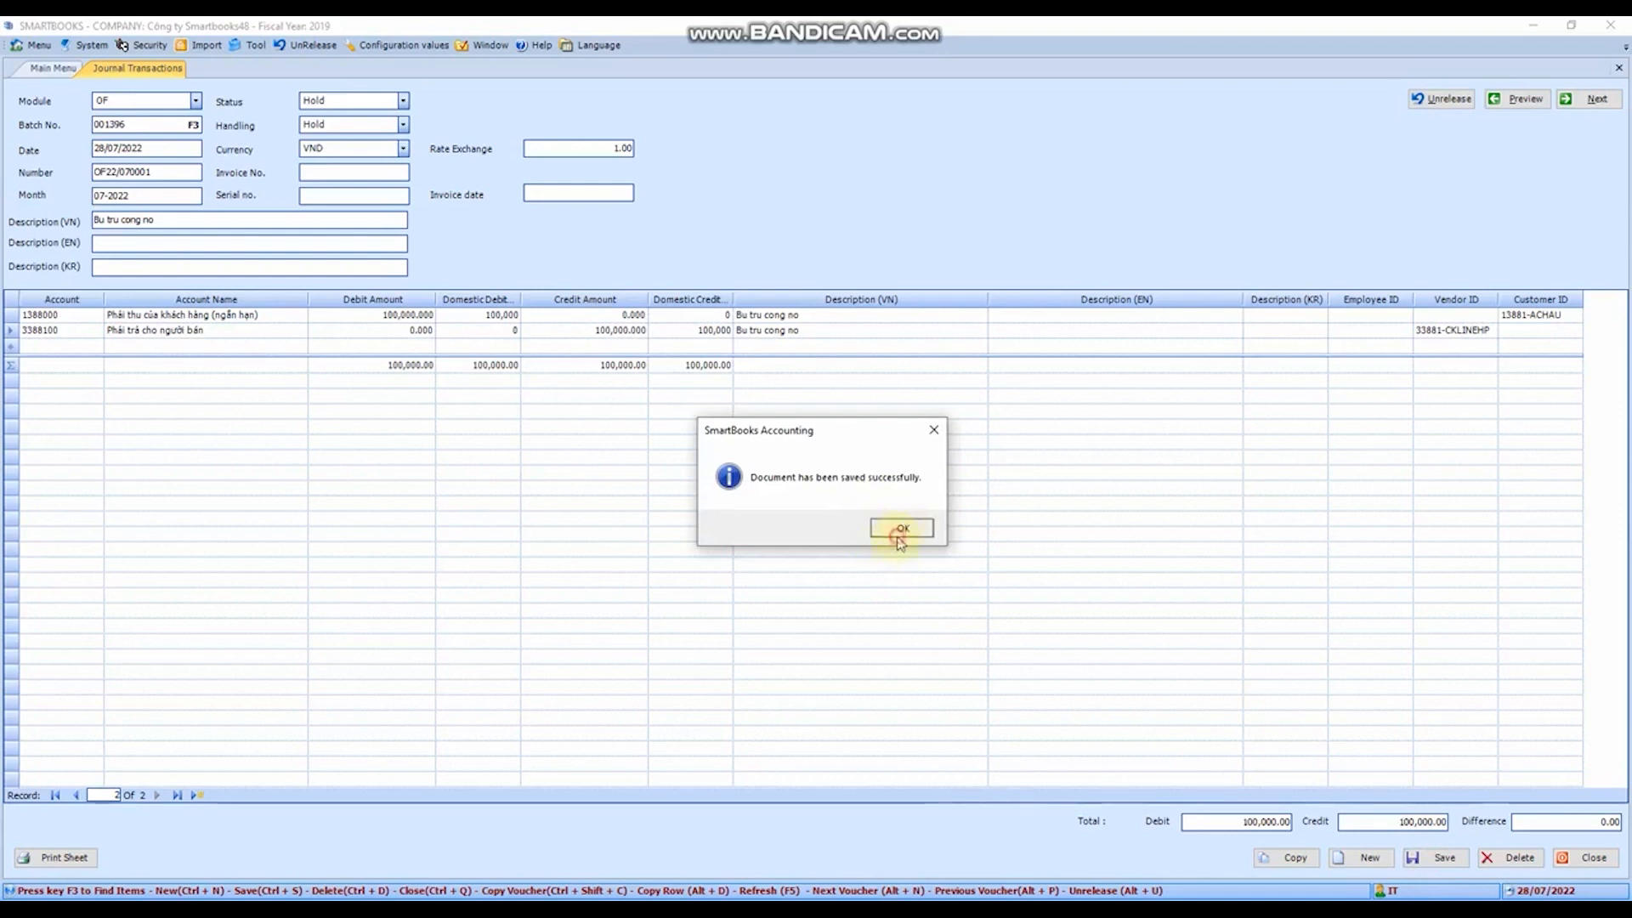
{"action": "left_click", "coordinate": [900, 531]}
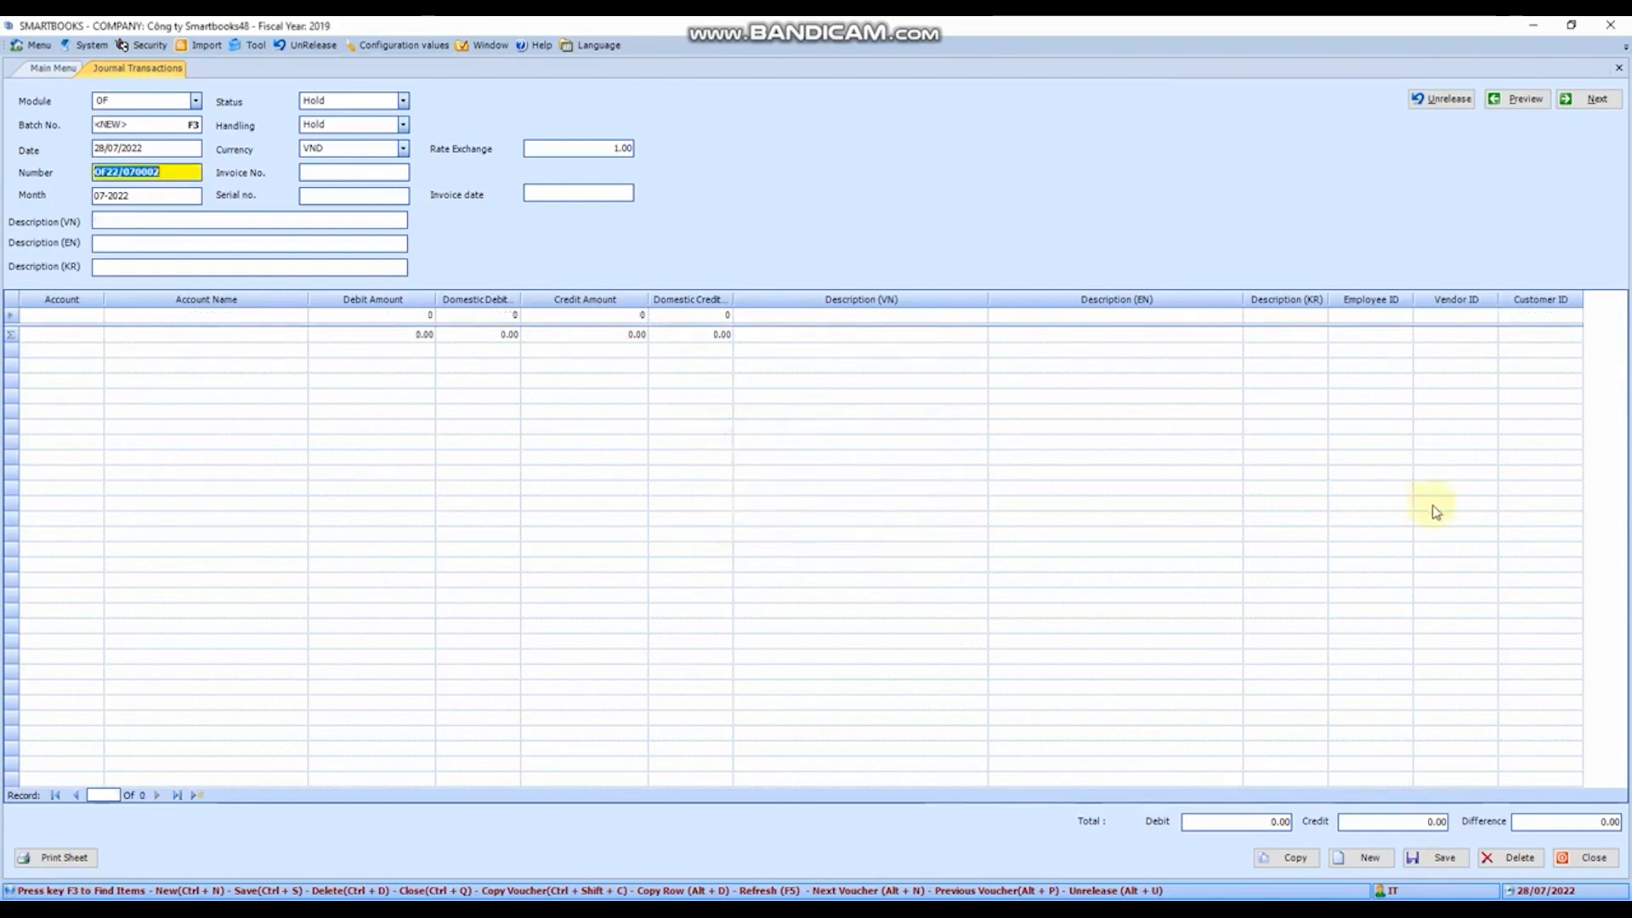
{"action": "left_click", "coordinate": [1618, 67]}
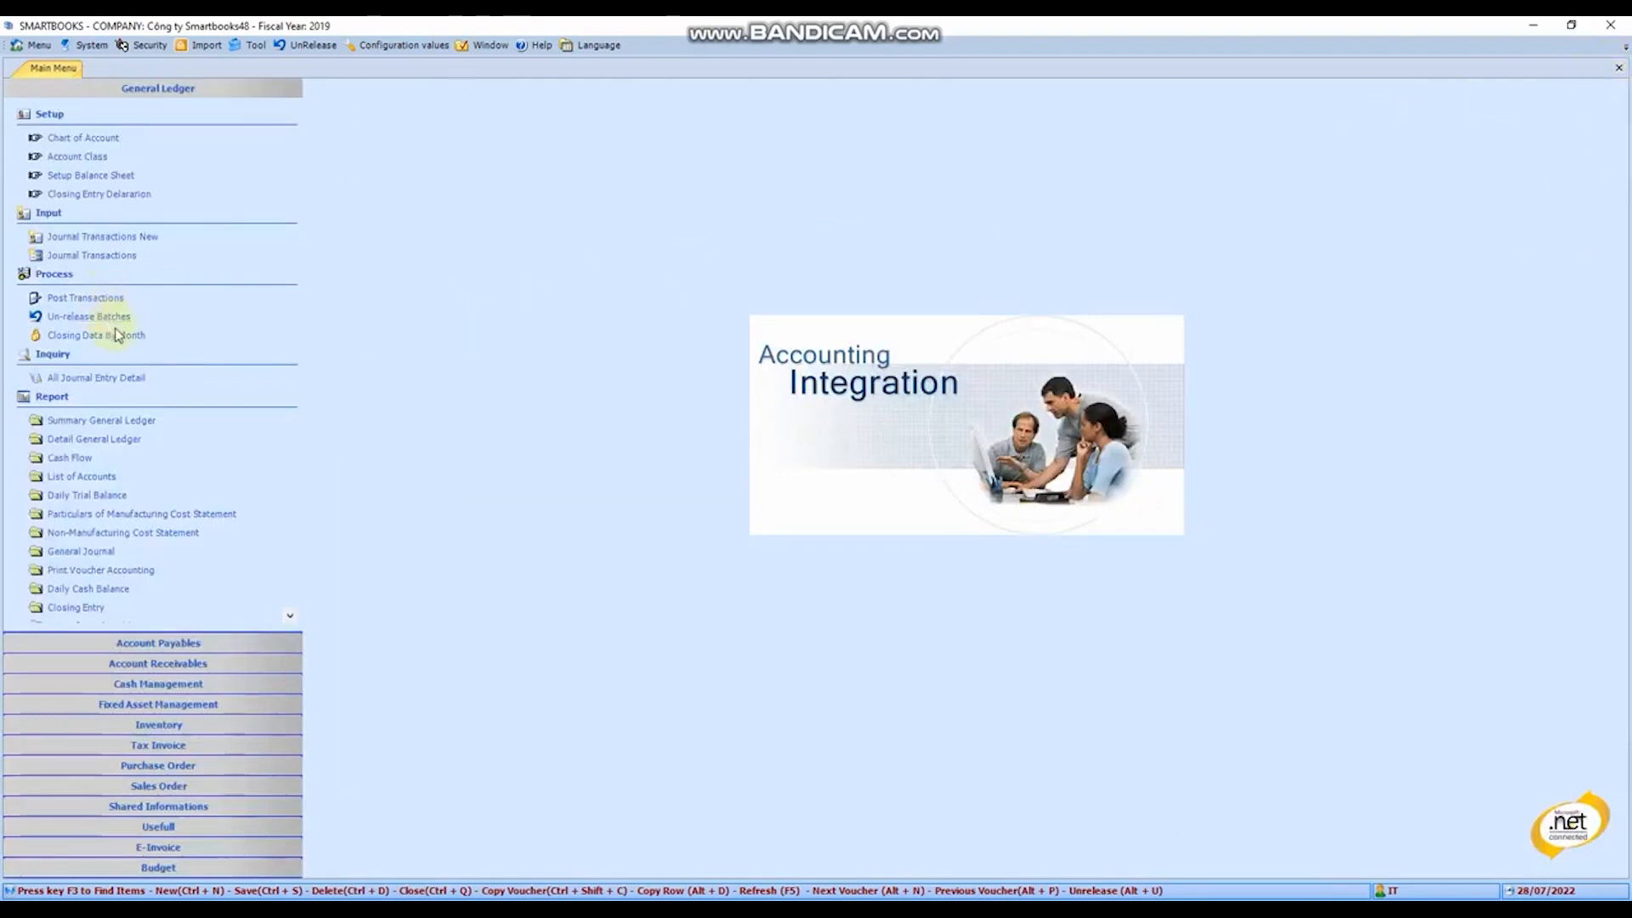
- Post transactions for 01/01/2019 to 31/12/2019, run the inventory posting for the same dates, and close the form
{"action": "left_click", "coordinate": [113, 301]}
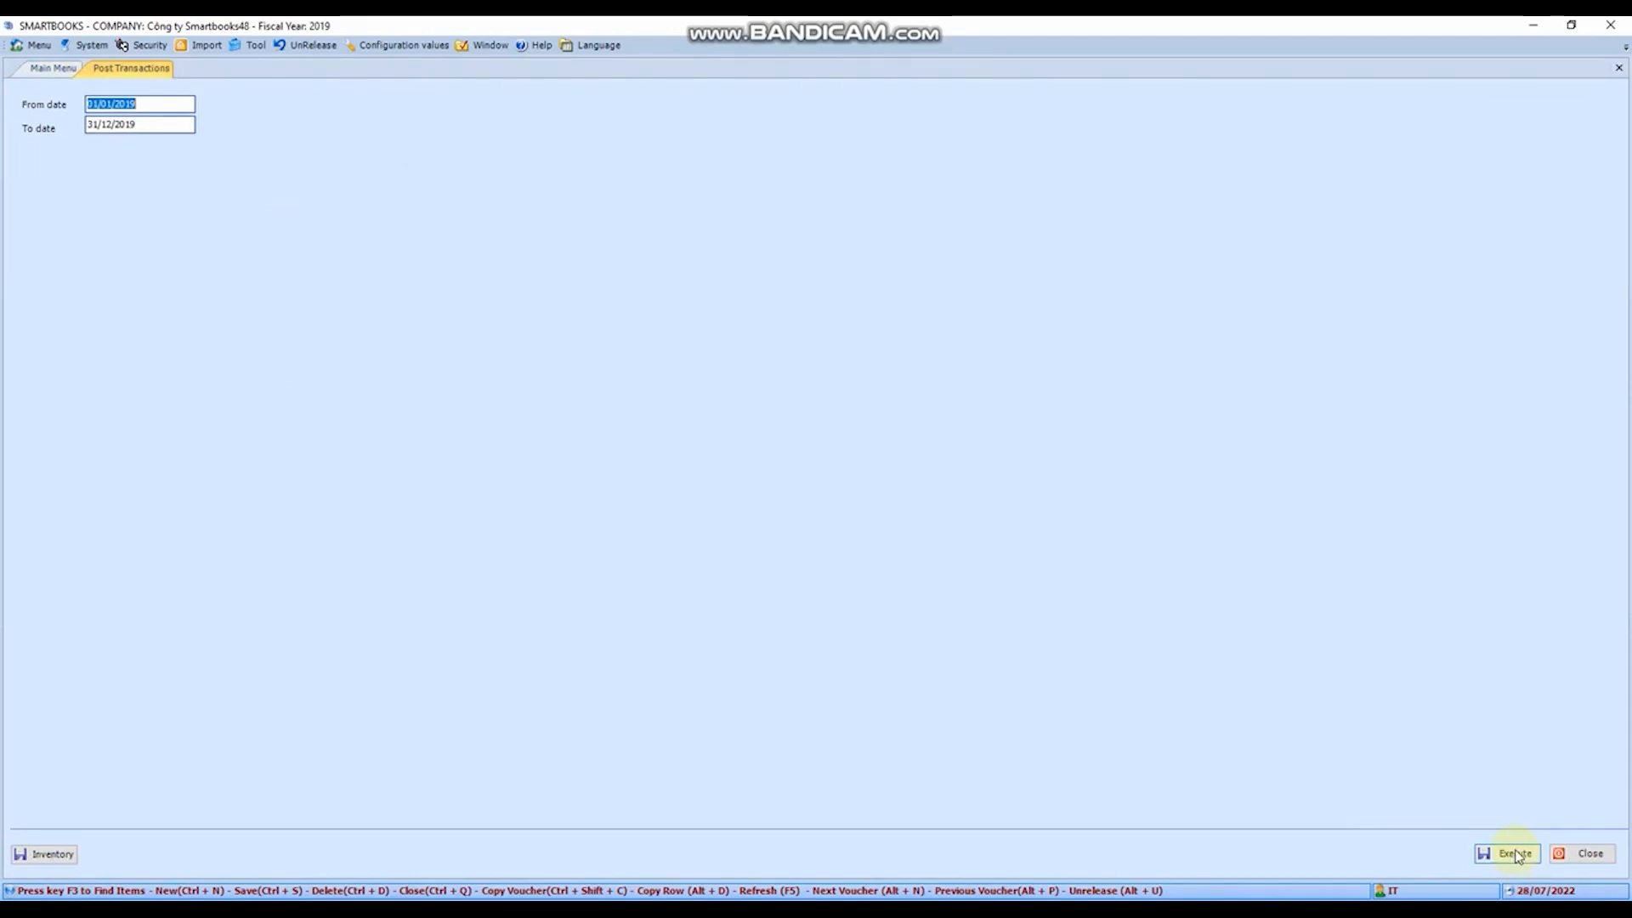
{"action": "left_click", "coordinate": [1518, 856]}
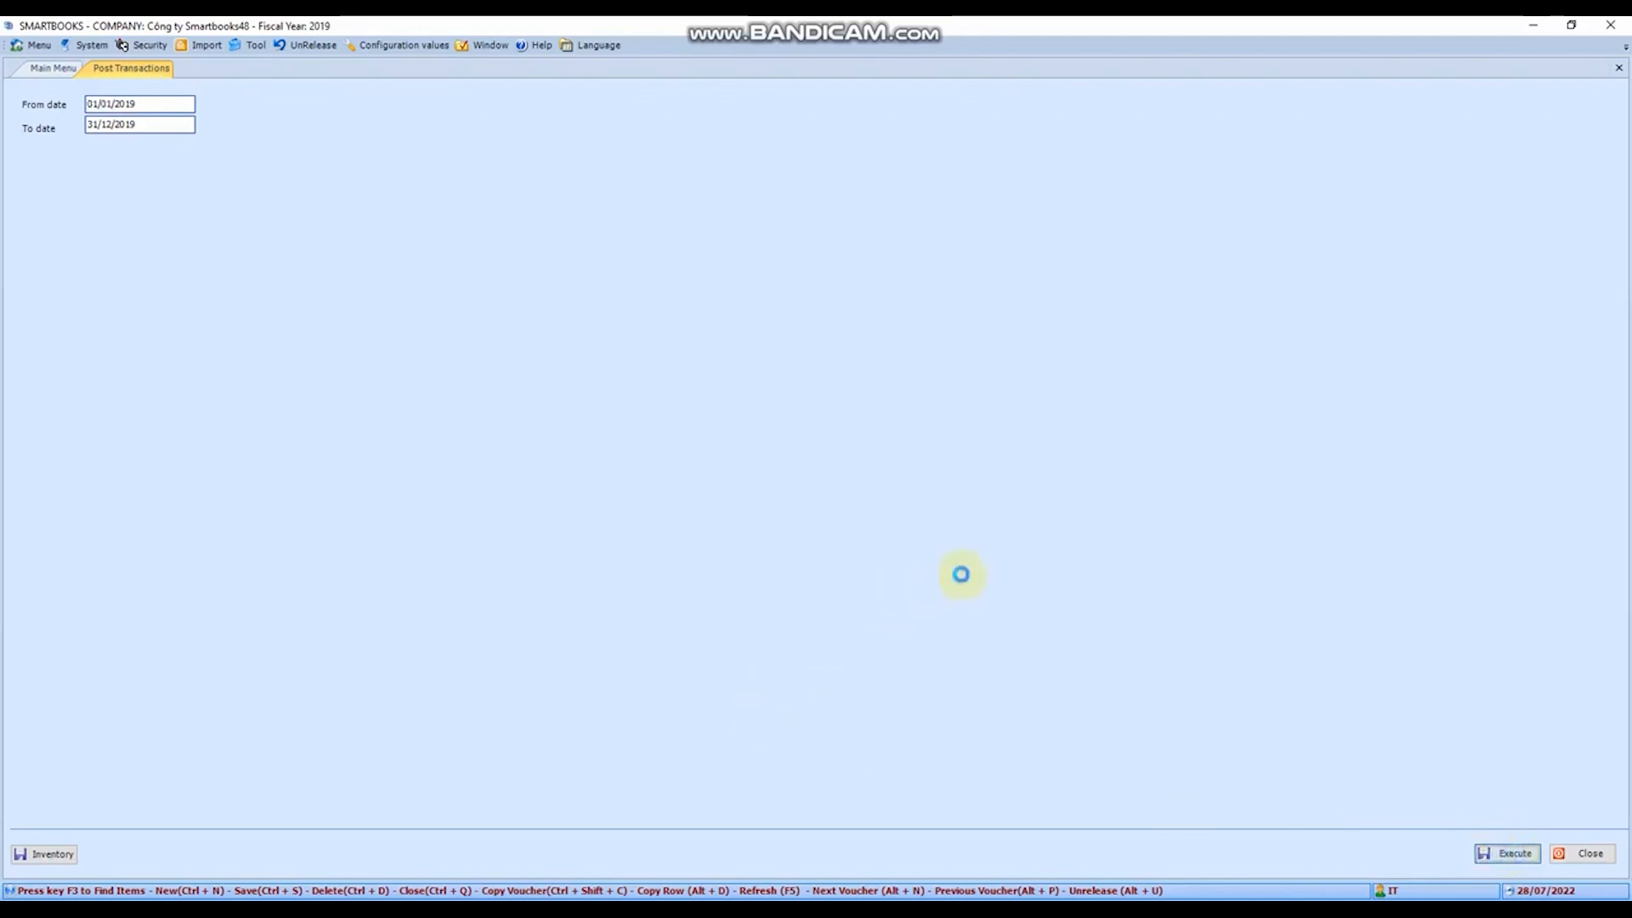
{"action": "left_click", "coordinate": [864, 529]}
{"action": "left_click", "coordinate": [66, 856]}
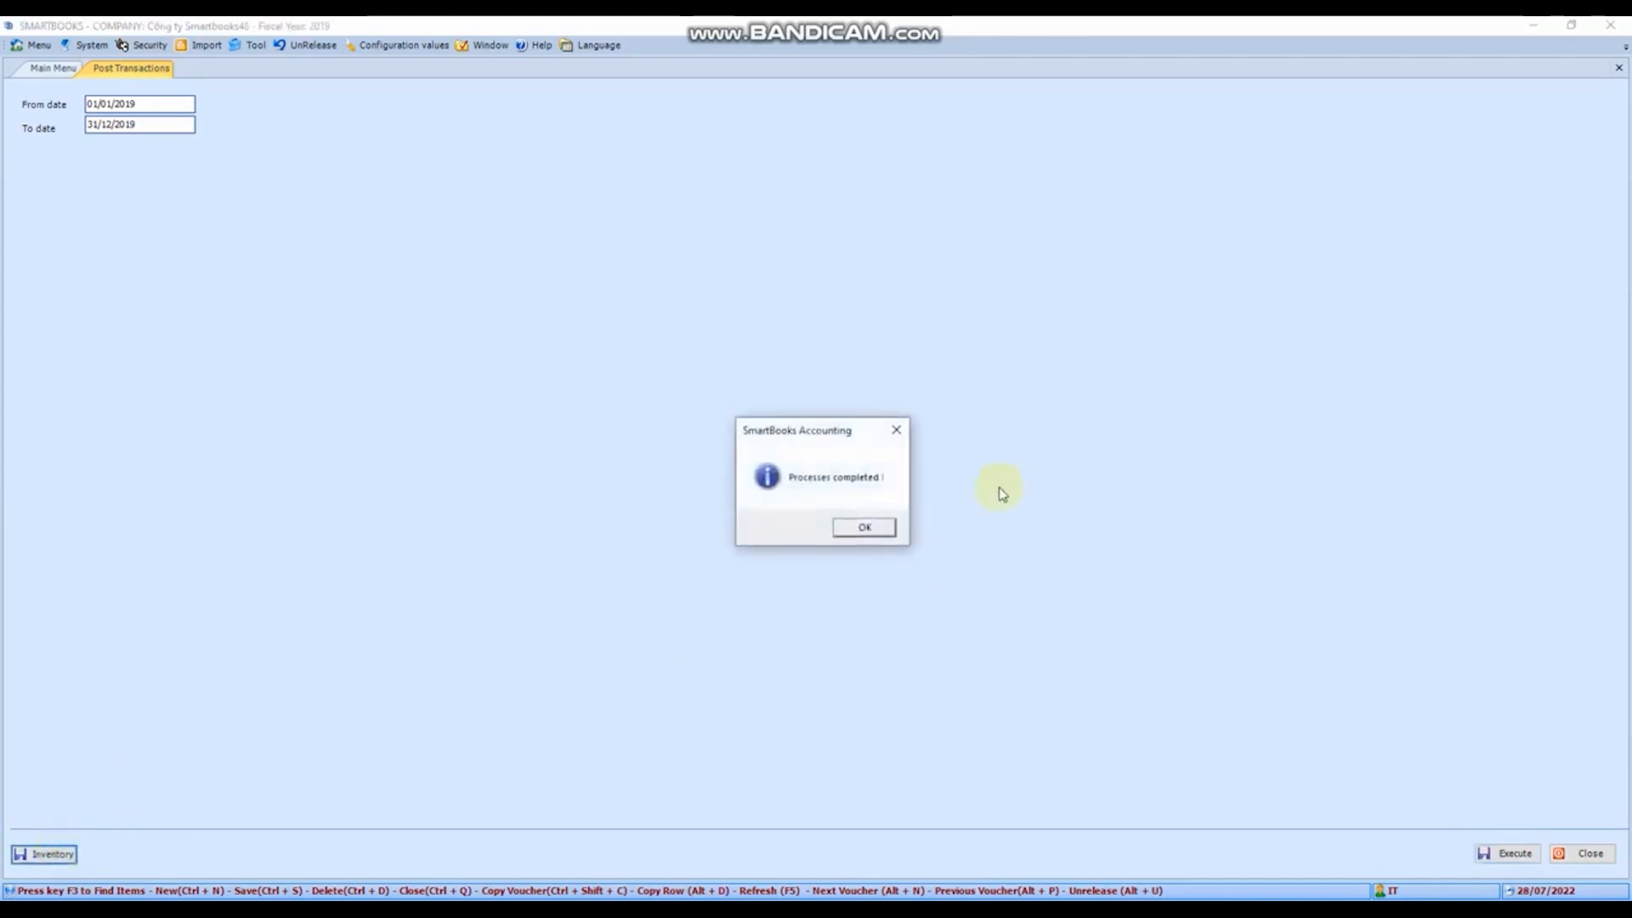
{"action": "left_click", "coordinate": [884, 534]}
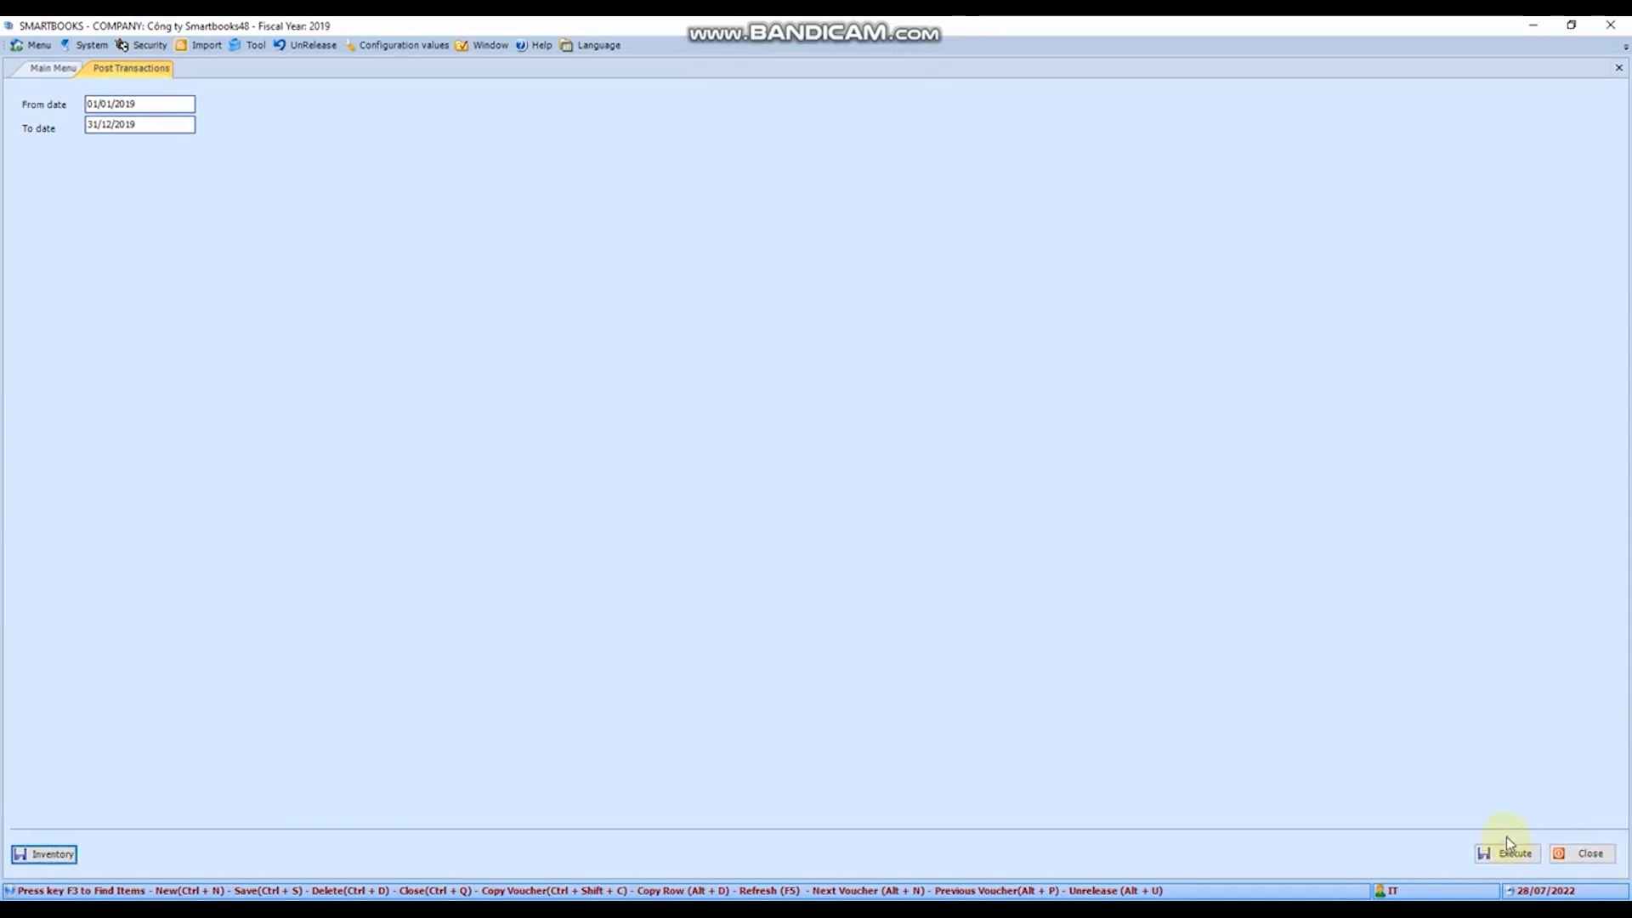
{"action": "left_click", "coordinate": [1589, 852]}
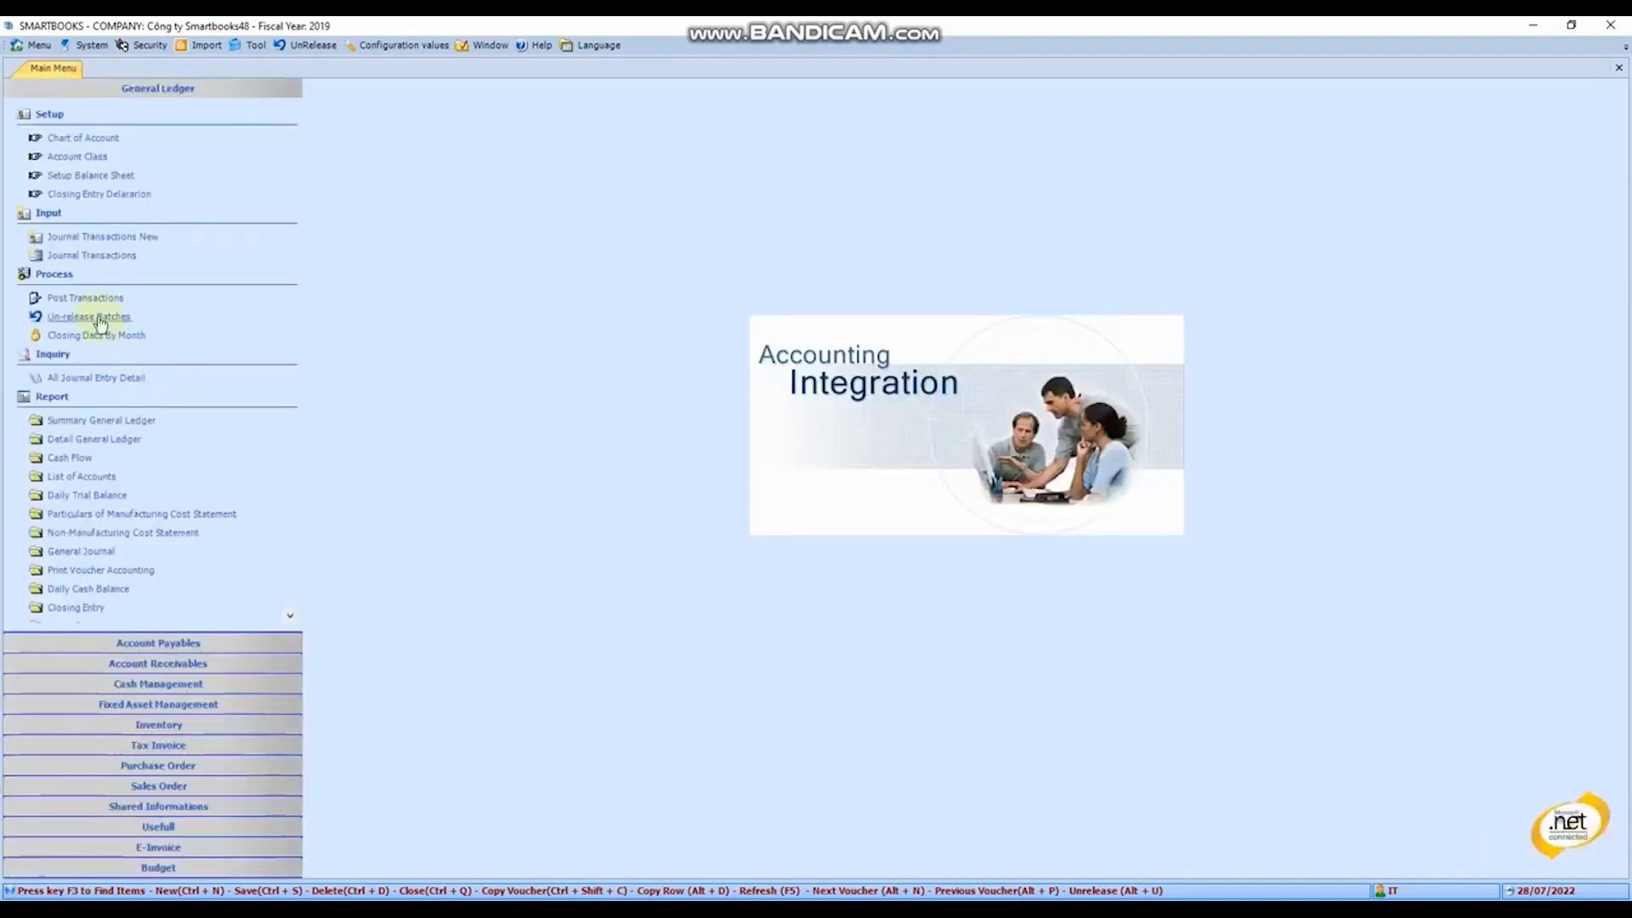
- Review the Un-release Batches options using the AP - Account Payables module by period, and close the dialog without executing
{"action": "left_click", "coordinate": [99, 320]}
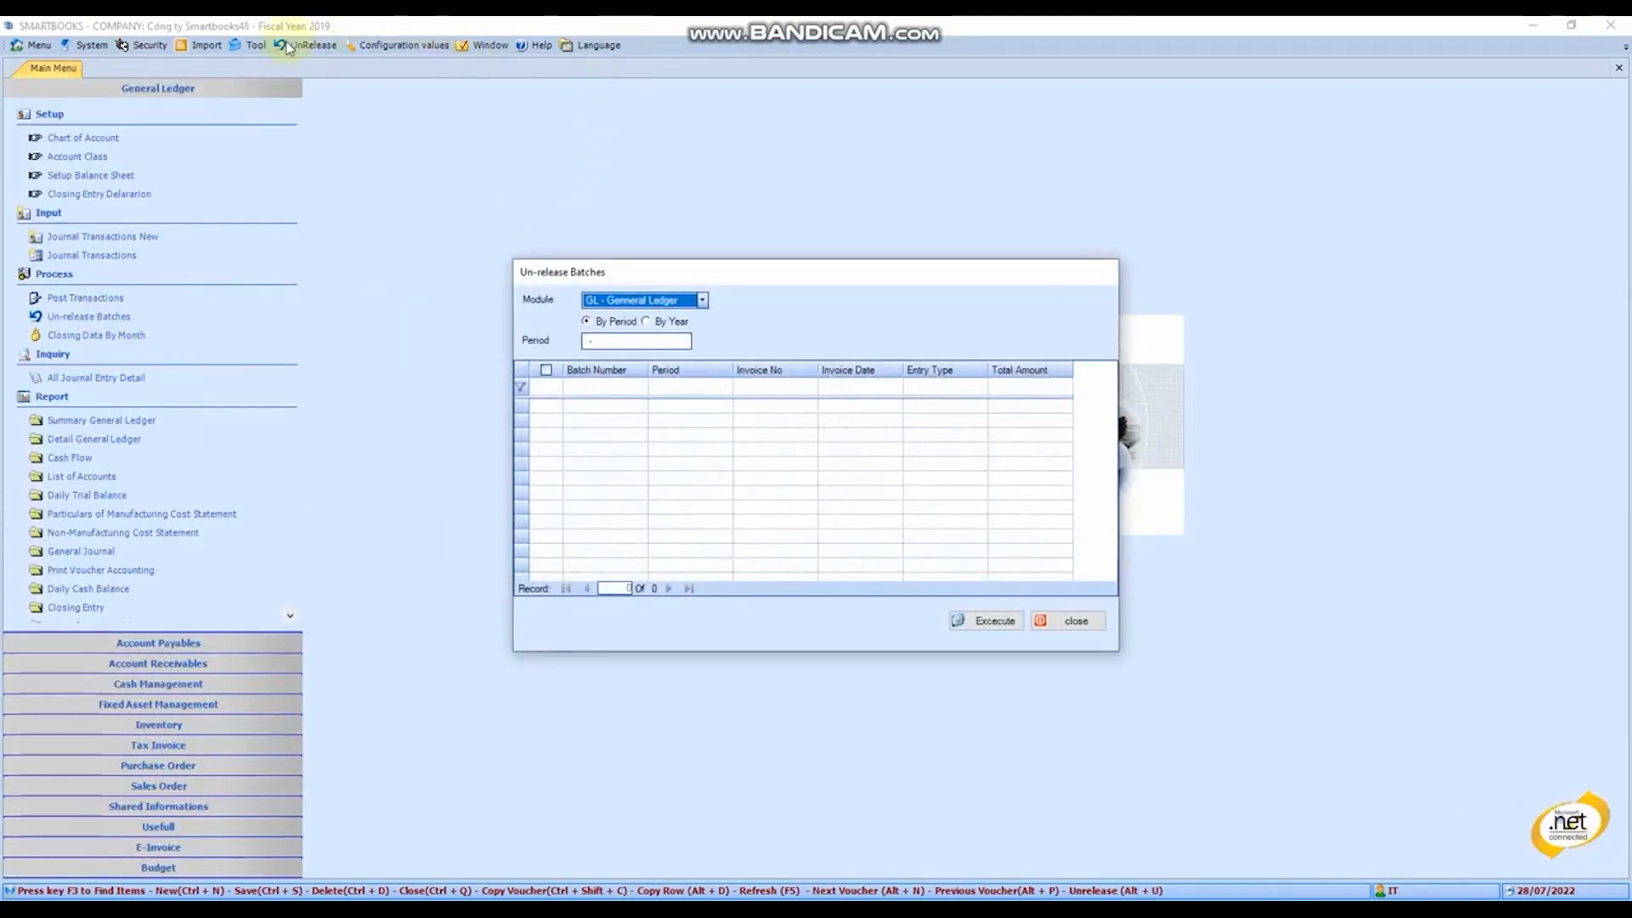
{"action": "left_click", "coordinate": [703, 300]}
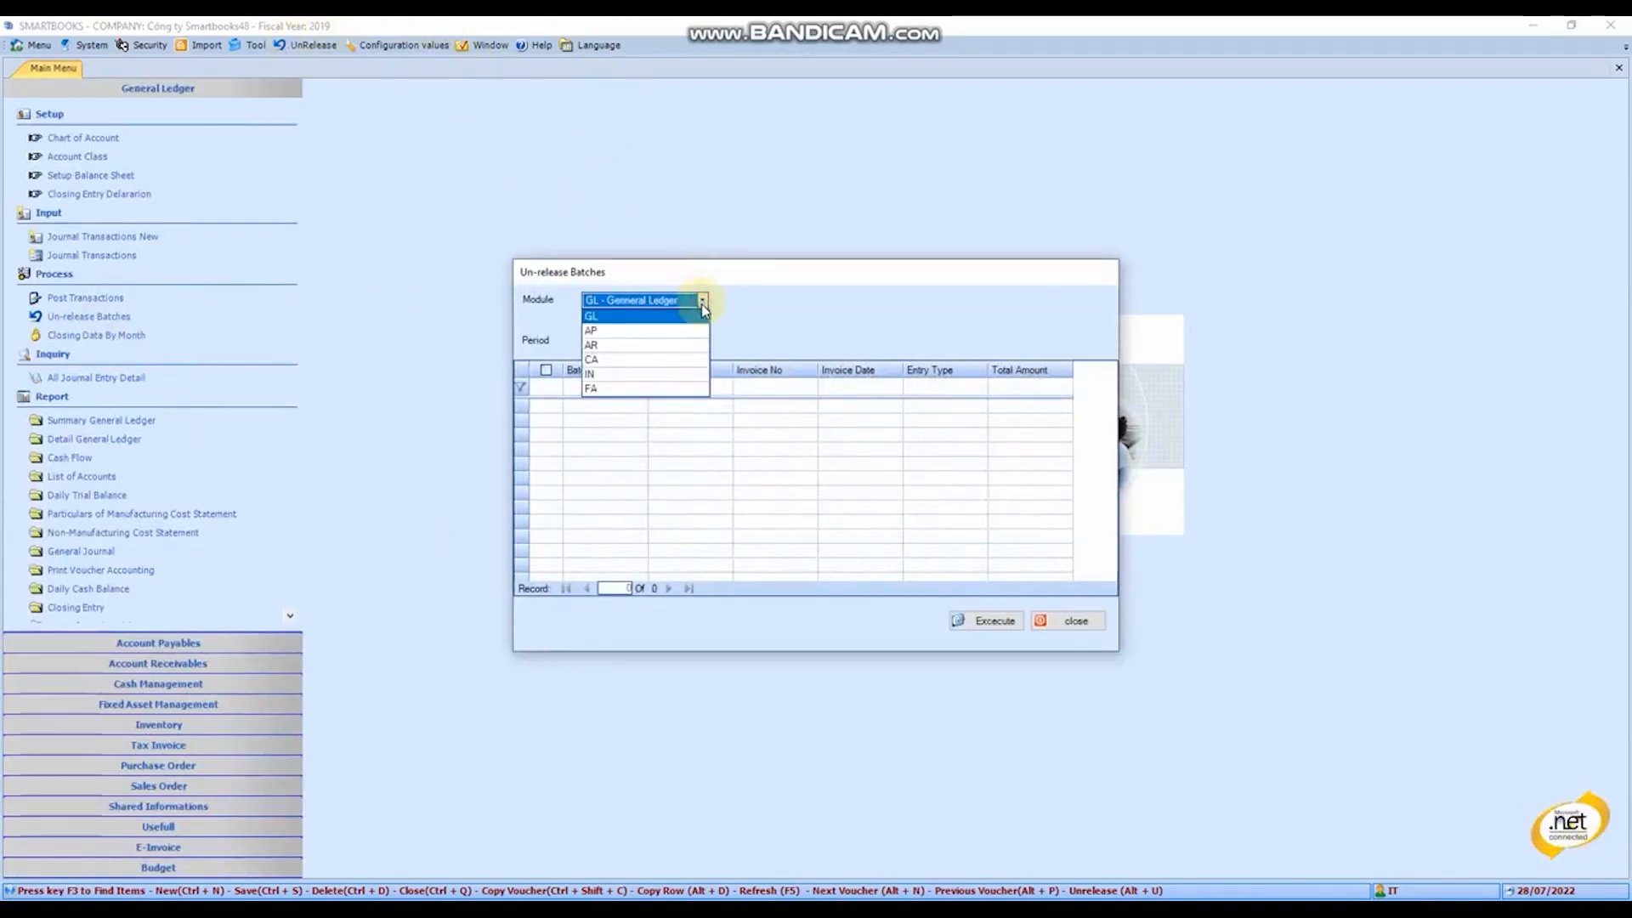
{"action": "left_click", "coordinate": [596, 330]}
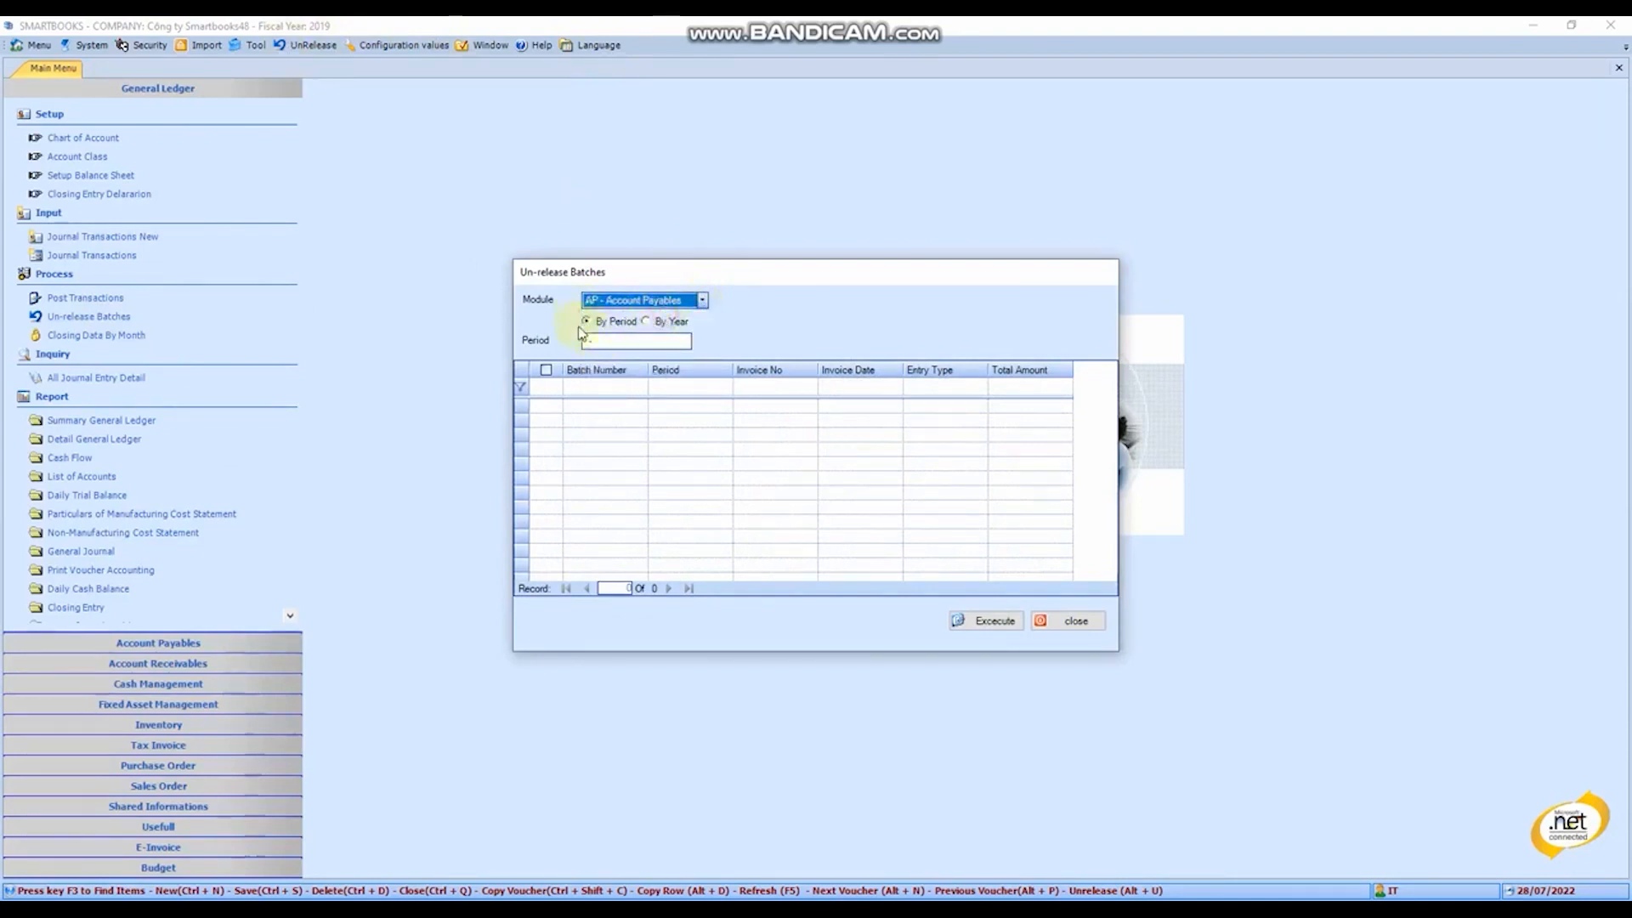
{"action": "left_click", "coordinate": [647, 322]}
{"action": "left_click", "coordinate": [605, 330]}
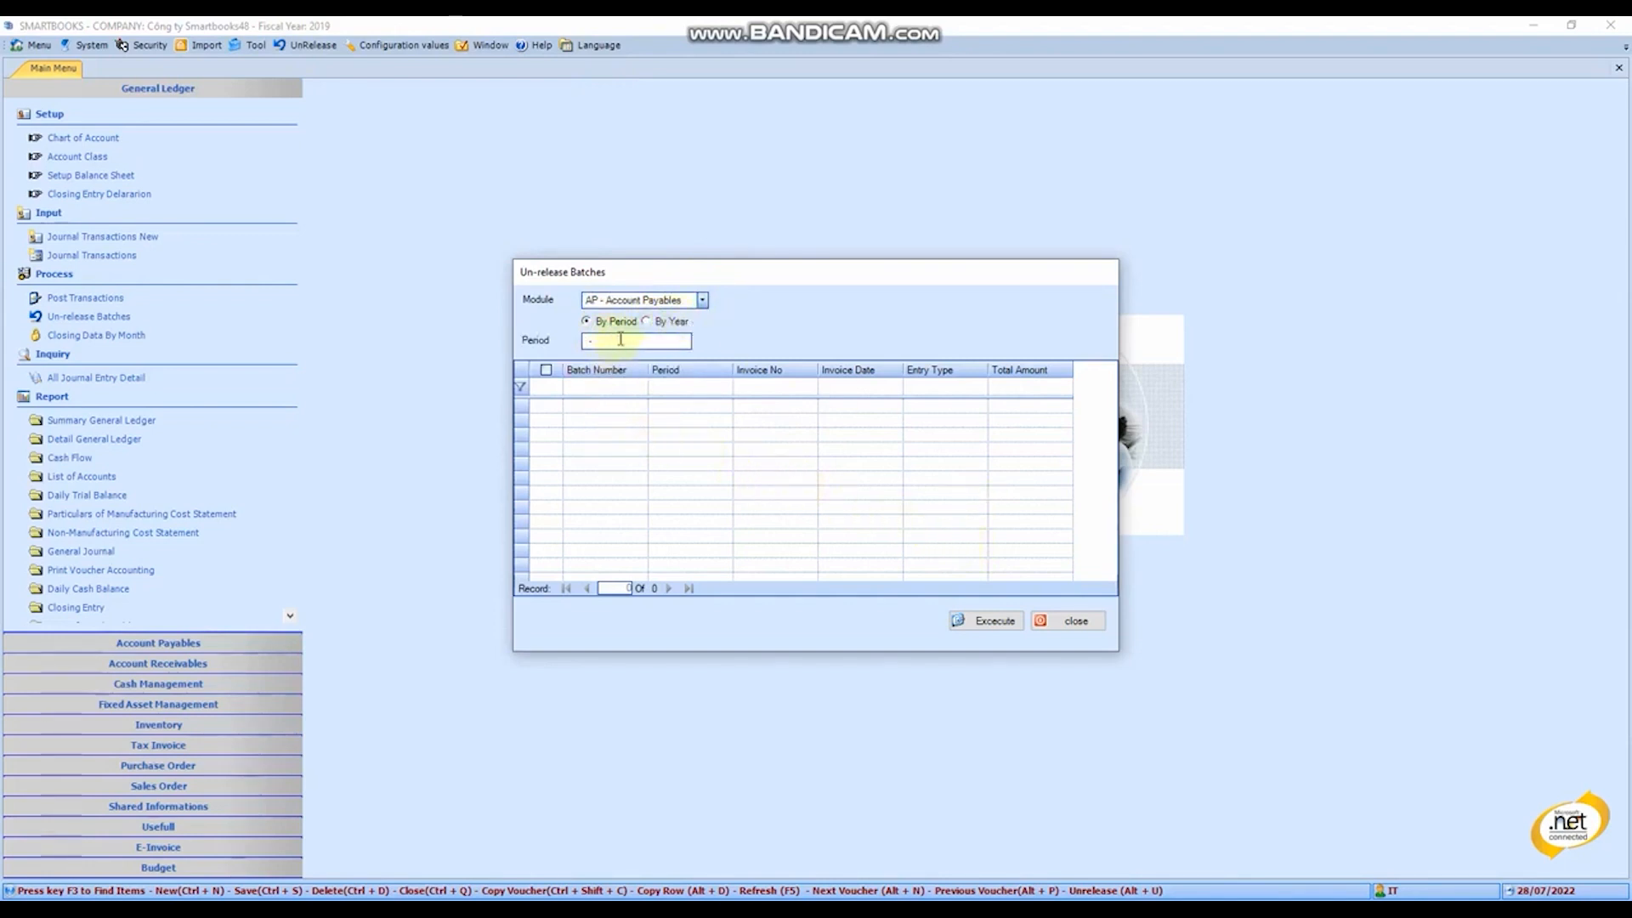
{"action": "left_click", "coordinate": [1073, 621]}
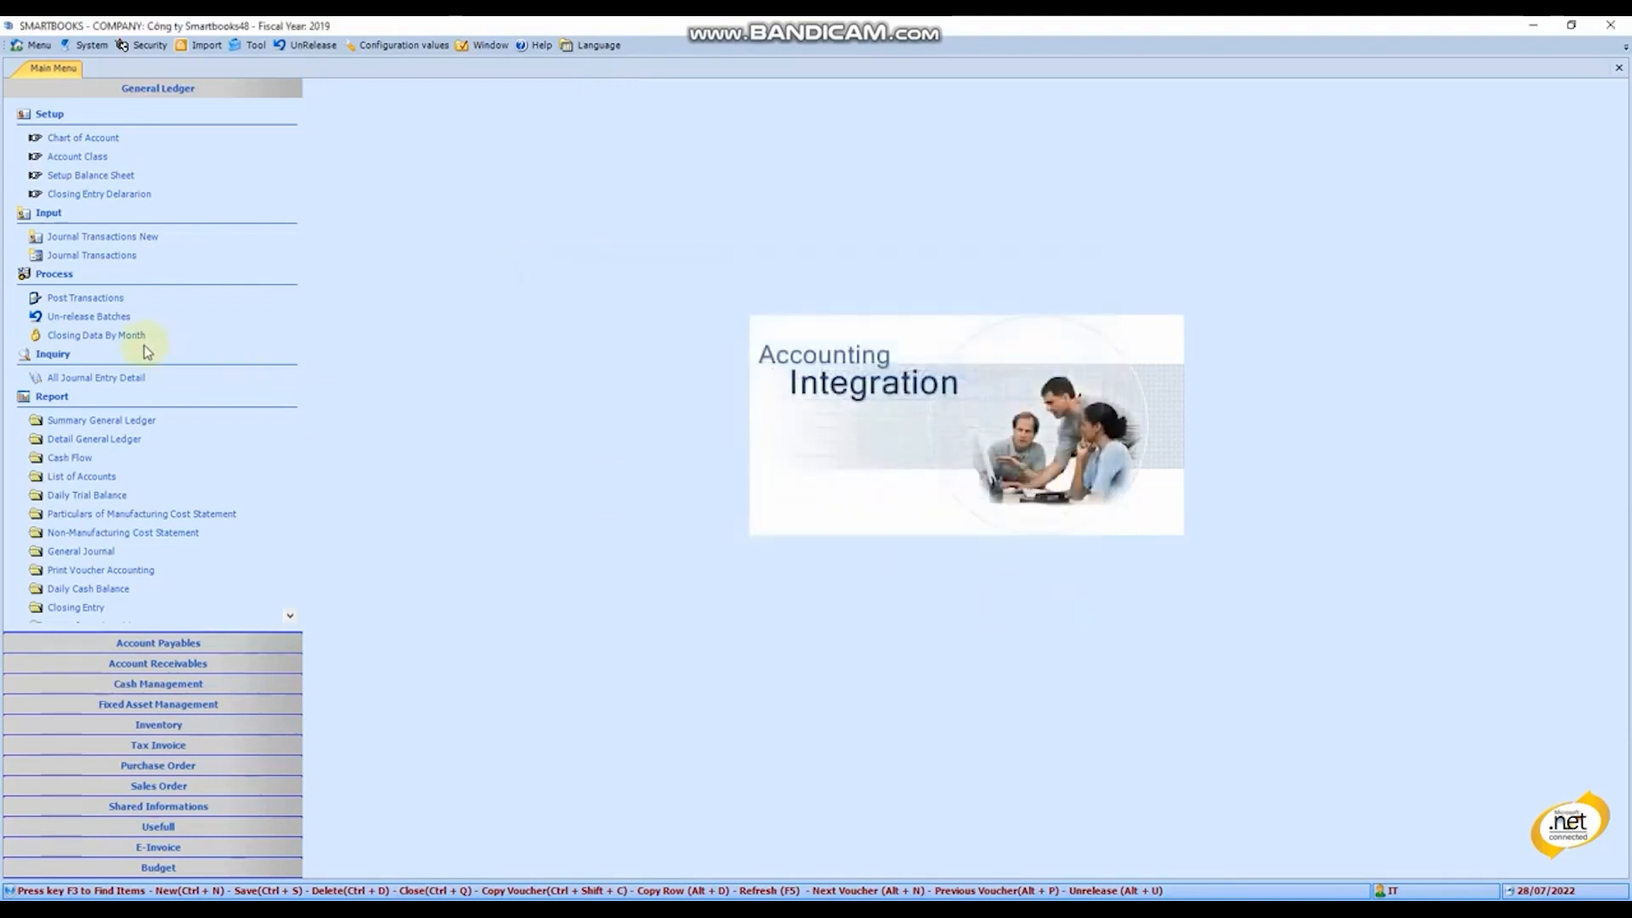
- Open Closing Data By Month and save the closing for the existing period 10-2019
{"action": "left_click", "coordinate": [98, 335]}
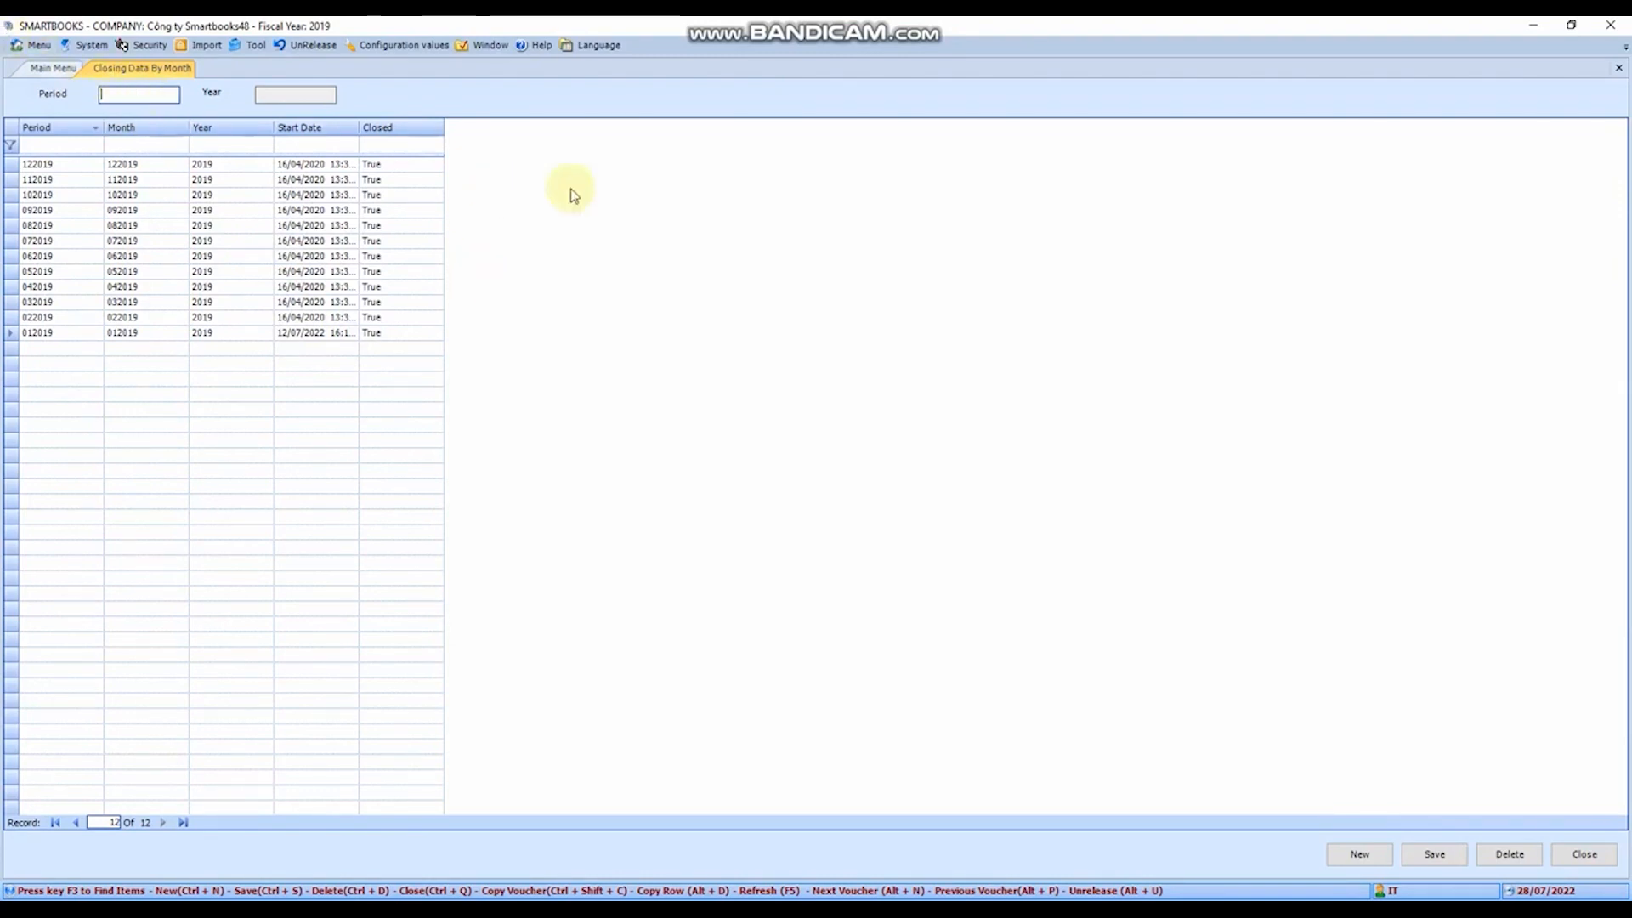
{"action": "left_click", "coordinate": [174, 196]}
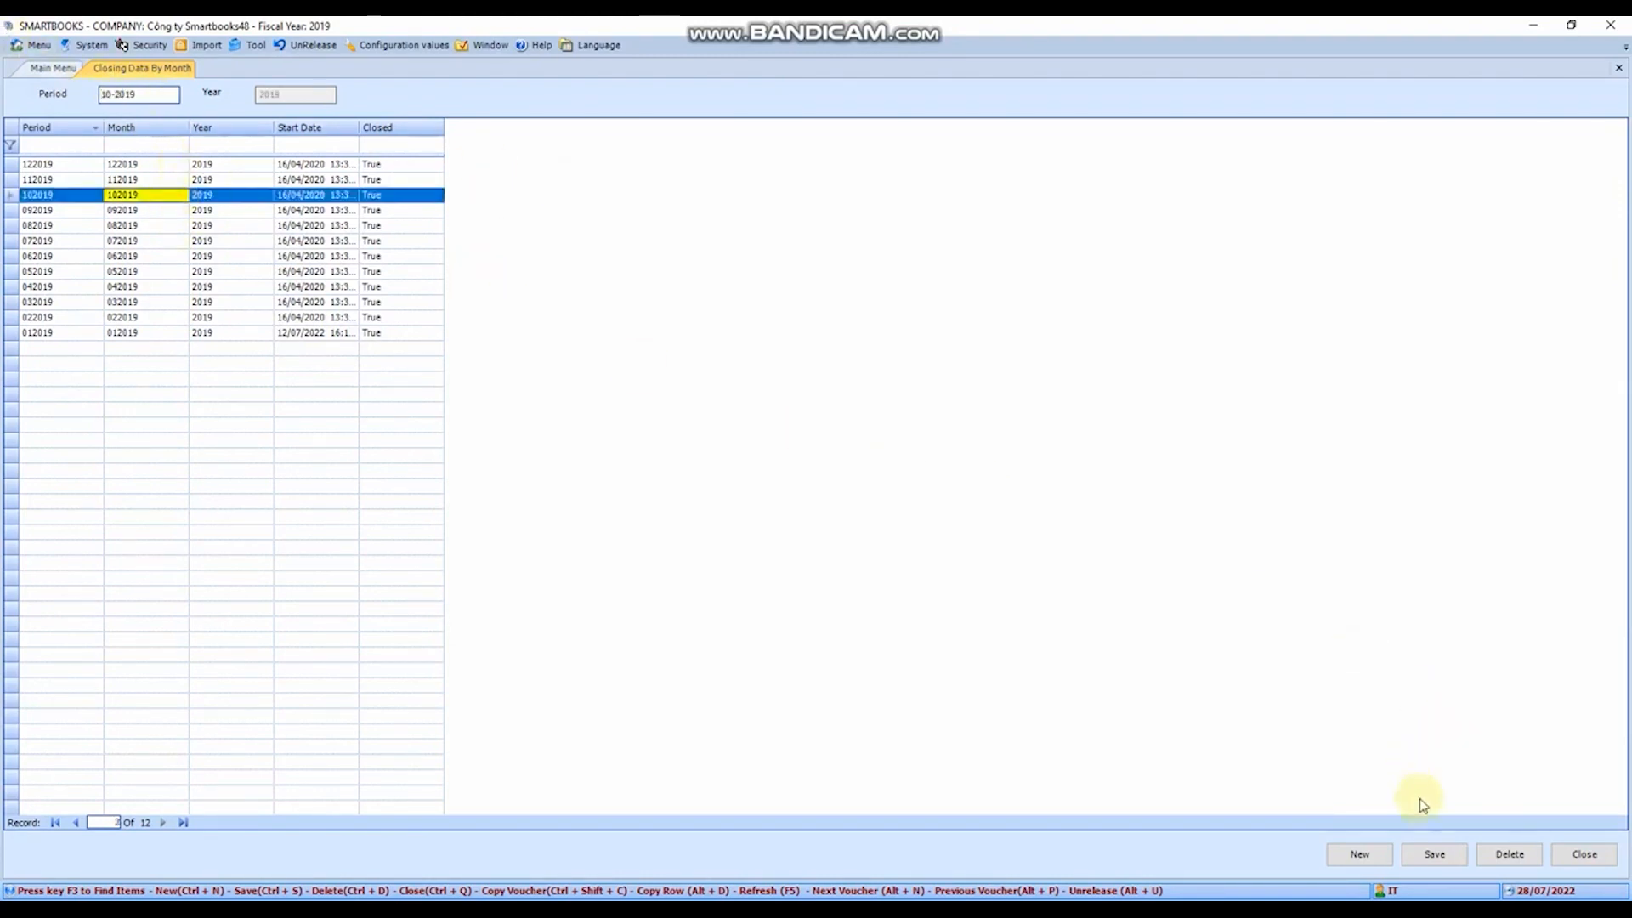
{"action": "left_click", "coordinate": [1435, 855]}
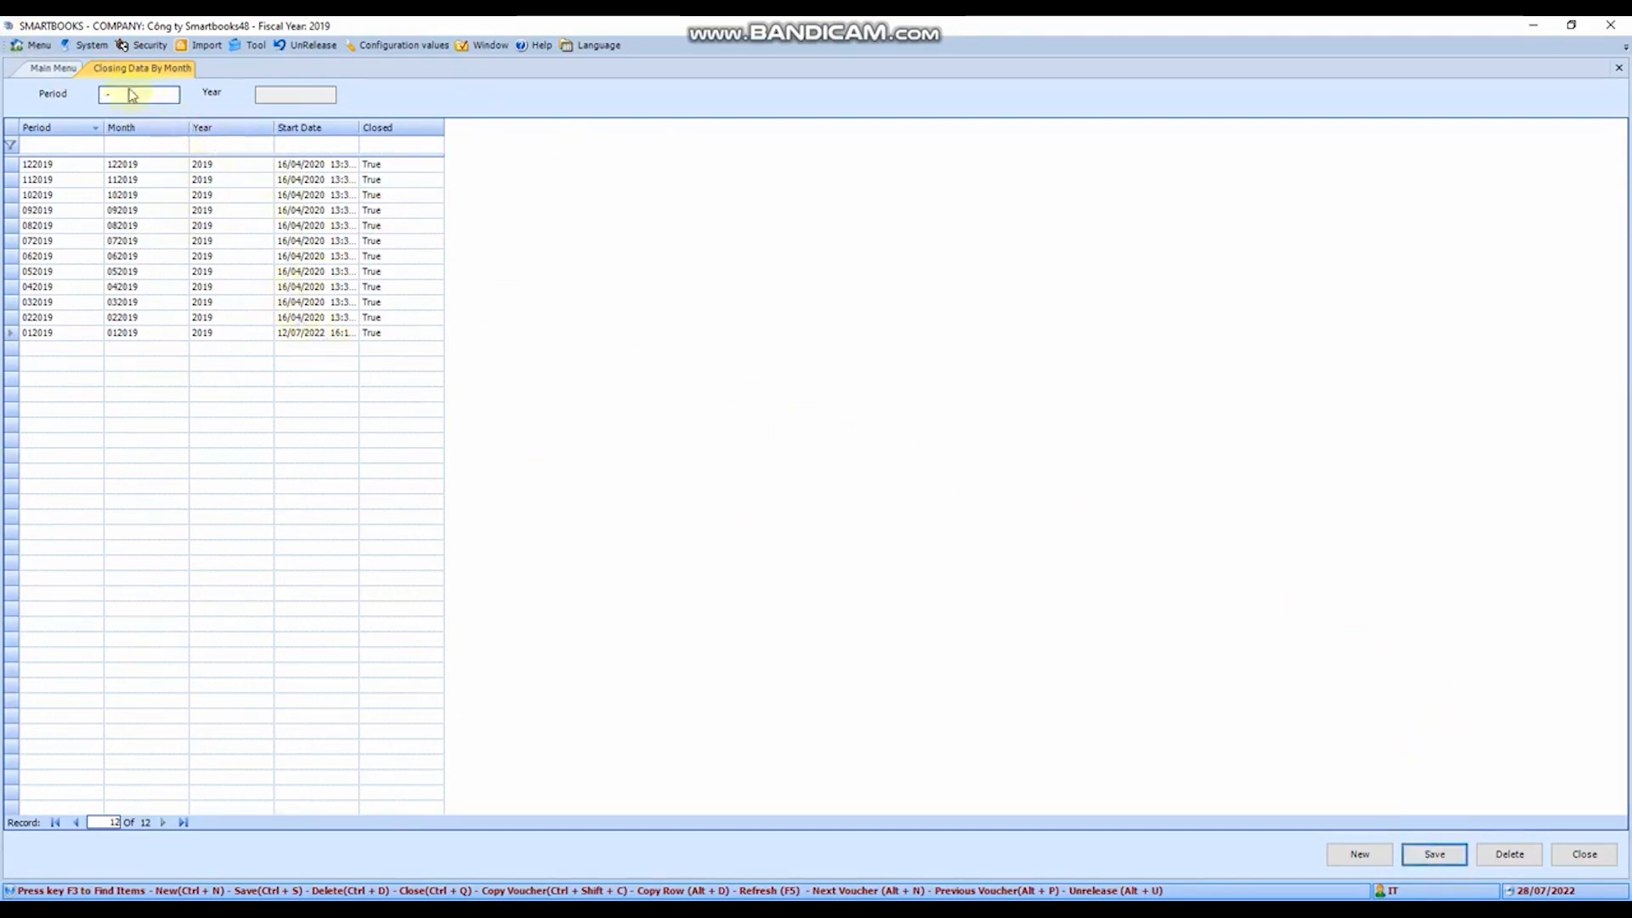
- Try to save a new monthly closing for period 11-2021
{"action": "left_click", "coordinate": [131, 95]}
{"action": "type", "text": "13-2021"}
{"action": "left_click", "coordinate": [1437, 854]}
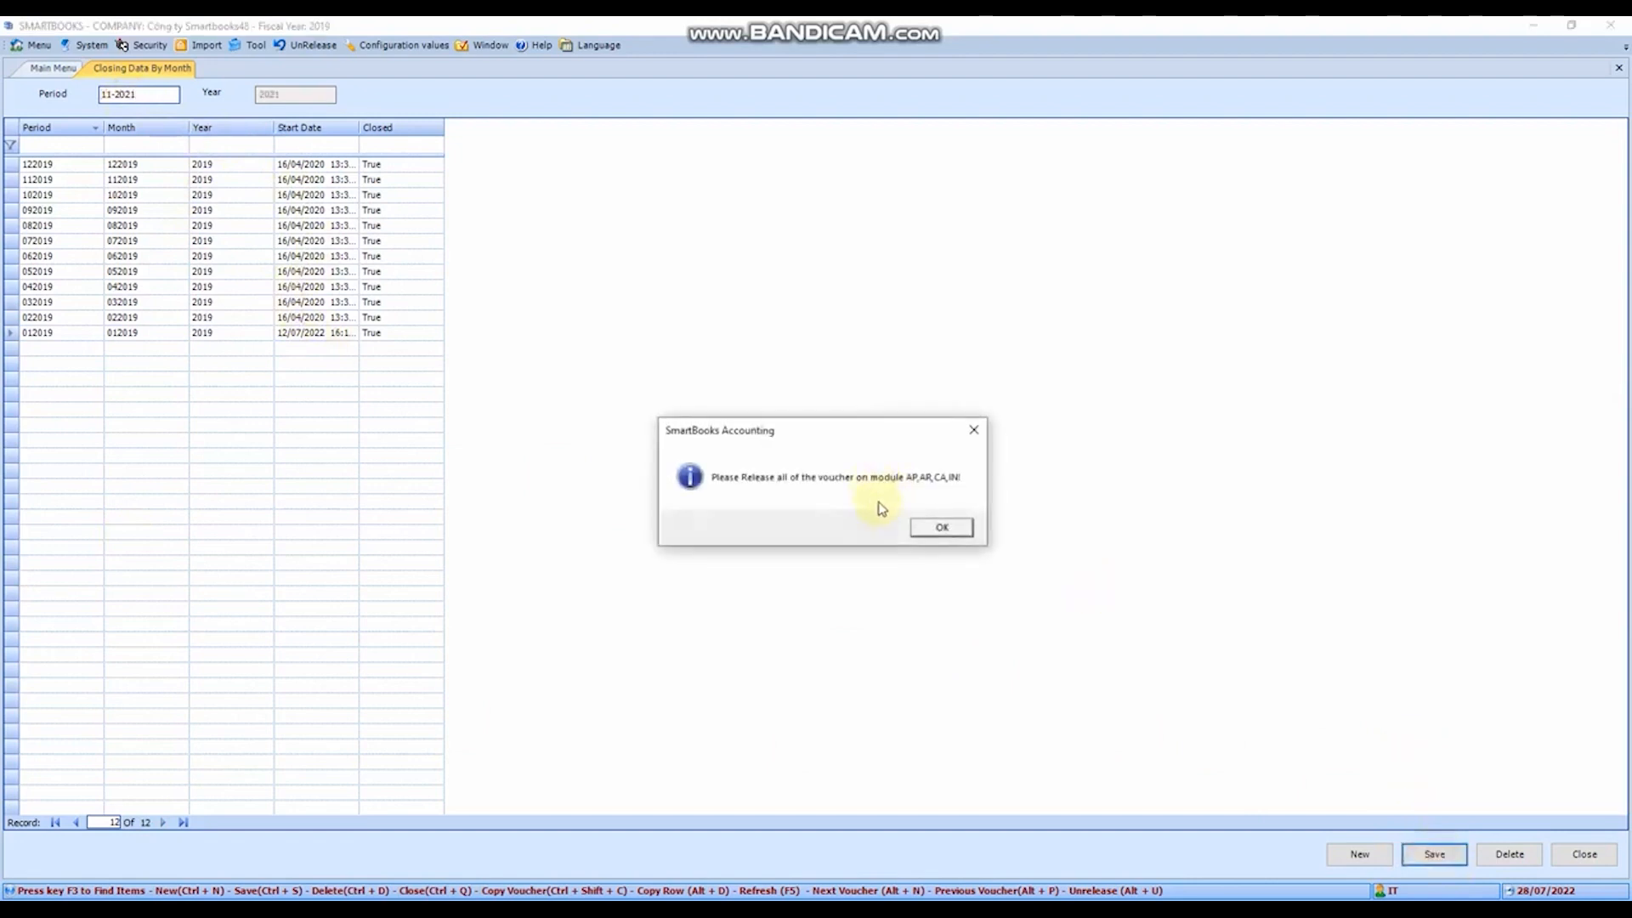
{"action": "left_click", "coordinate": [937, 528]}
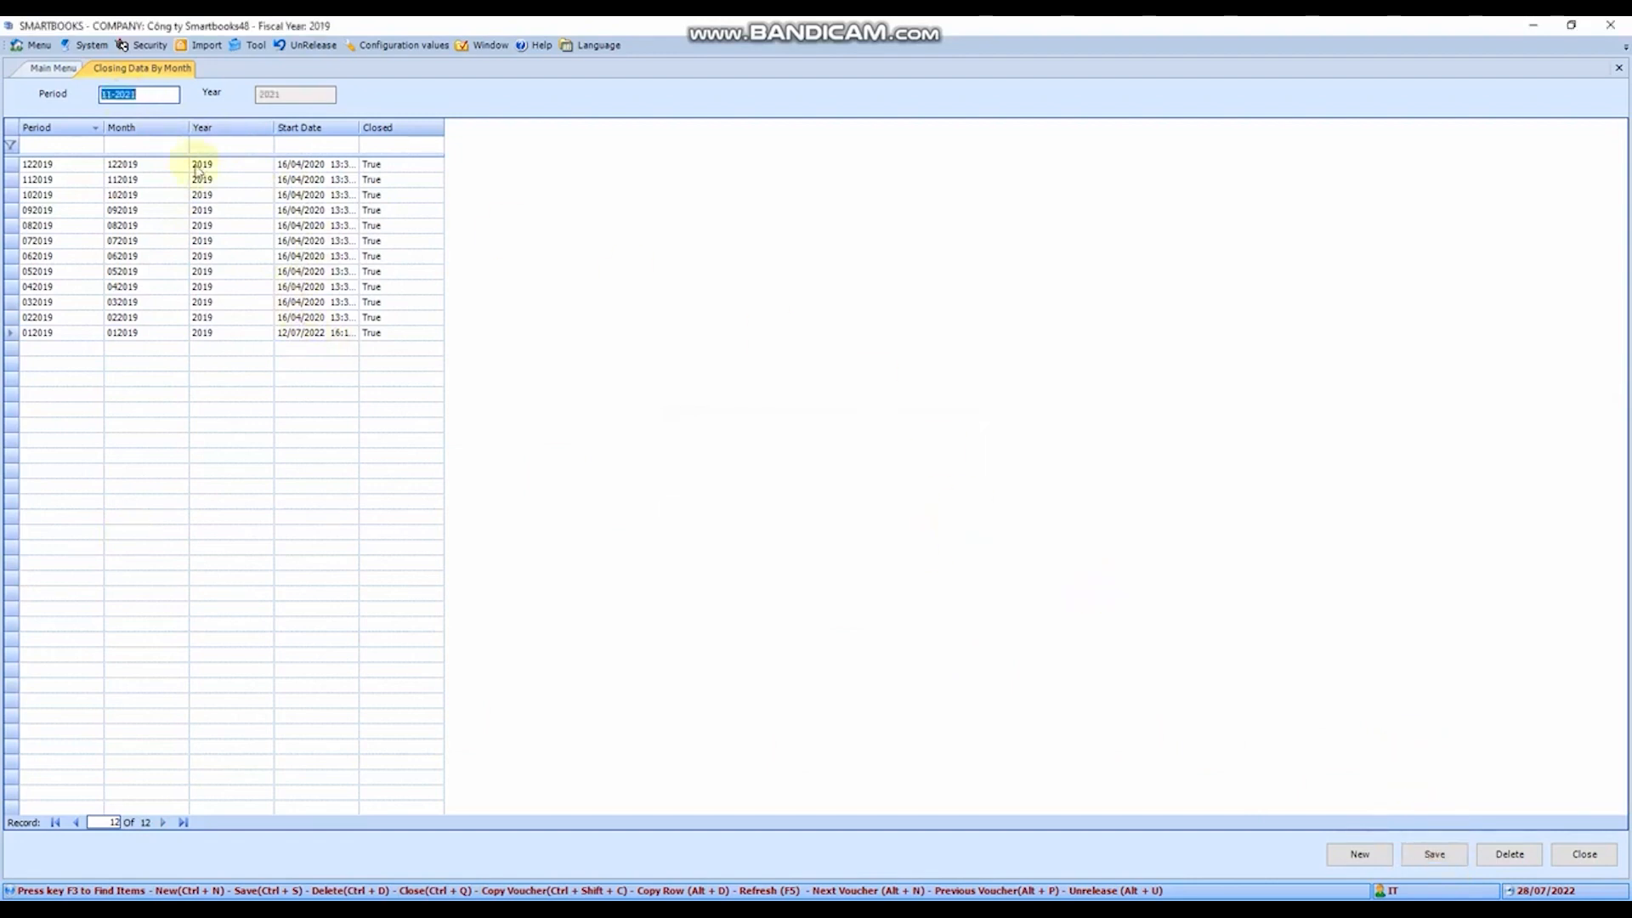
- Save the closing for the existing period 07-2019 and close the Closing Data By Month form
{"action": "left_click", "coordinate": [215, 242]}
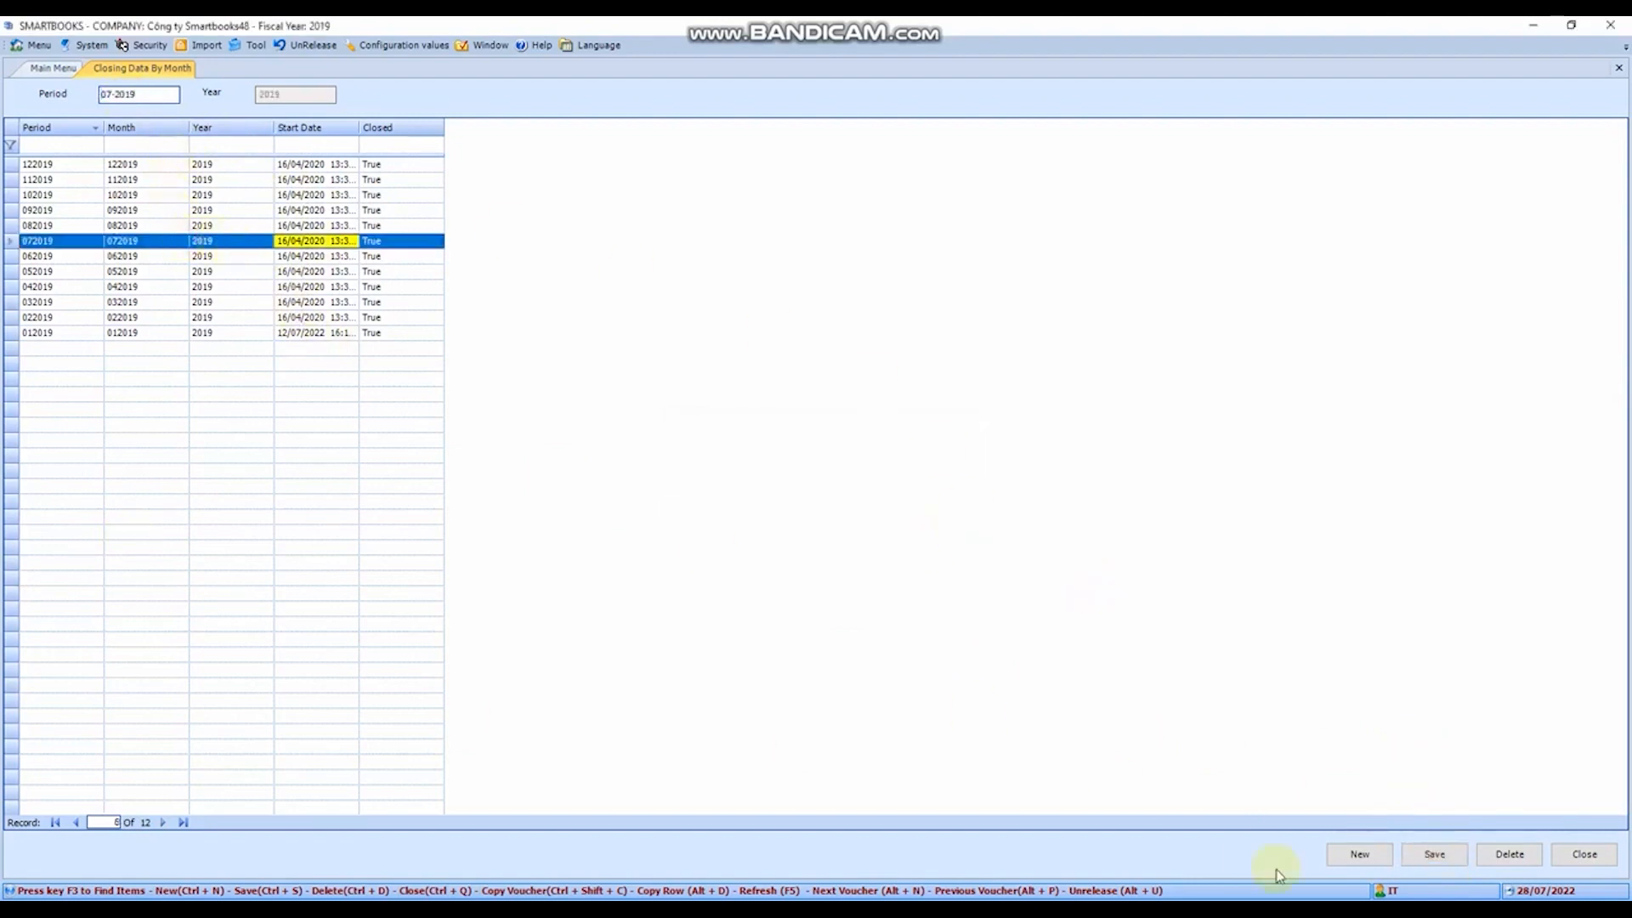
{"action": "left_click", "coordinate": [1437, 854]}
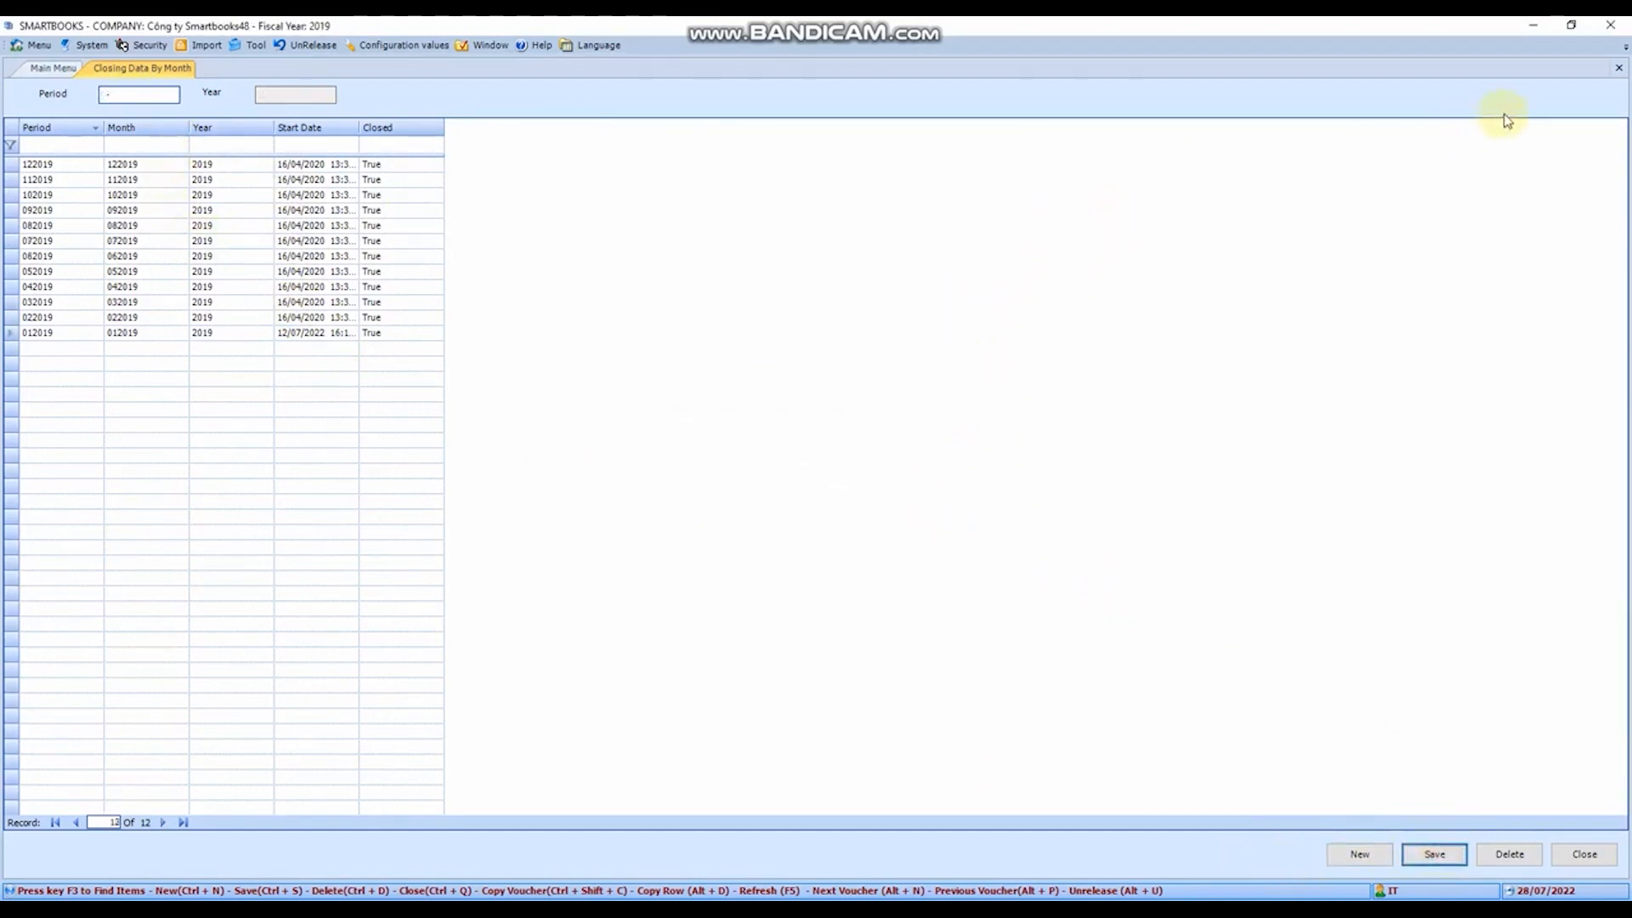
{"action": "left_click", "coordinate": [1618, 69]}
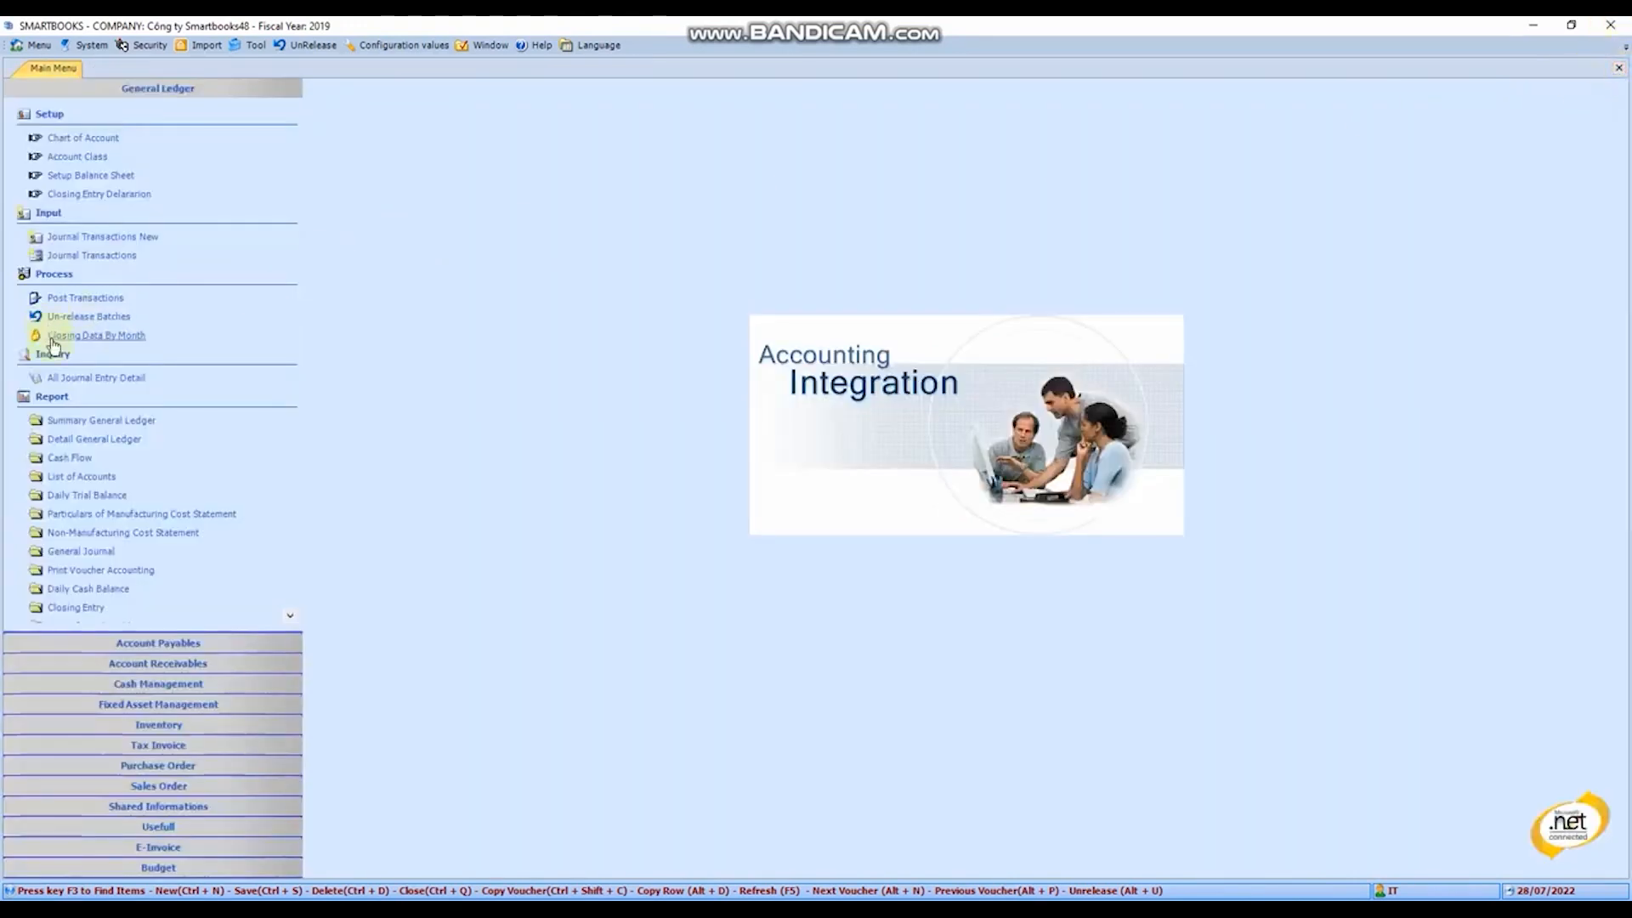